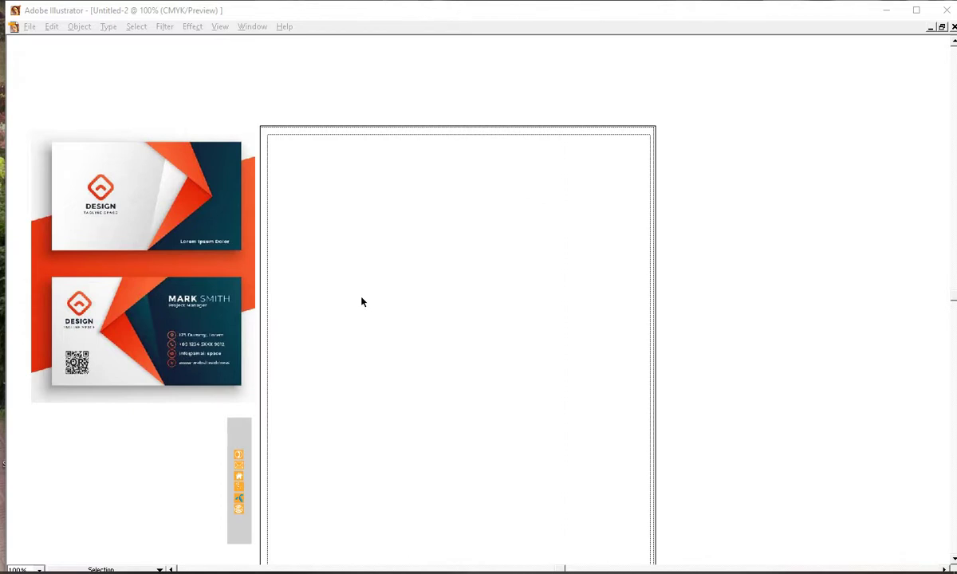
# Shift the reference business-card image a few pixels left beside the empty artboard
pyautogui.click(229, 255)
pyautogui.click(341, 266)
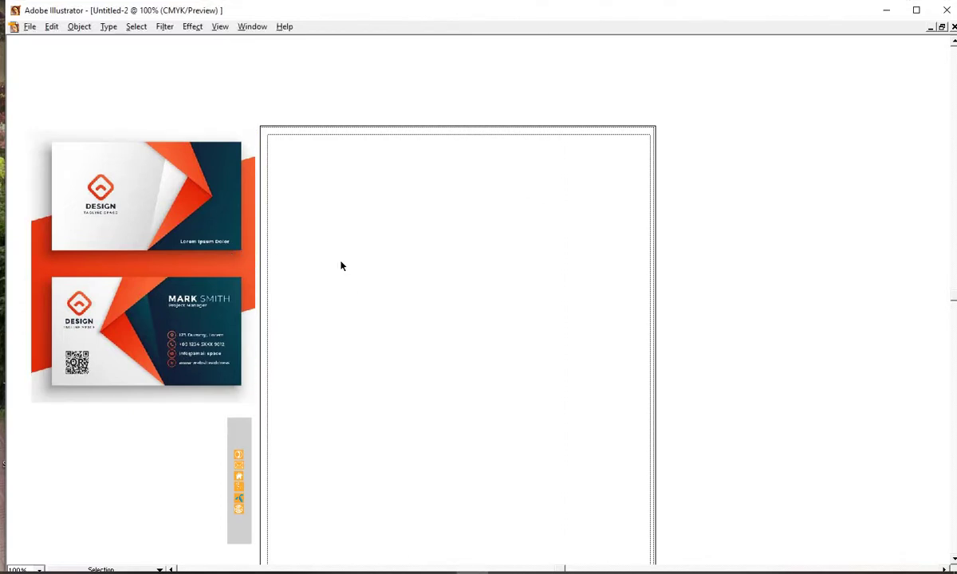
pyautogui.click(185, 226)
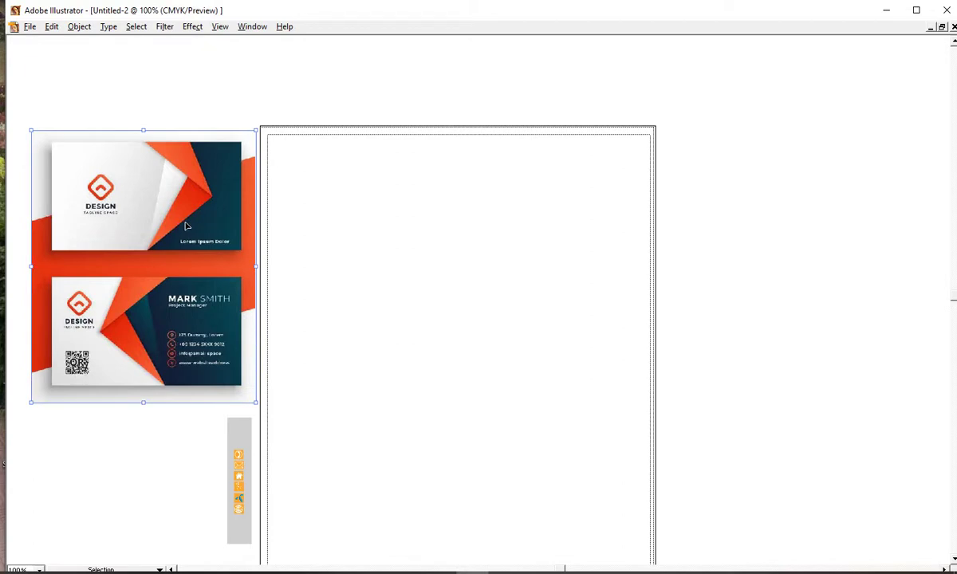
pyautogui.click(353, 261)
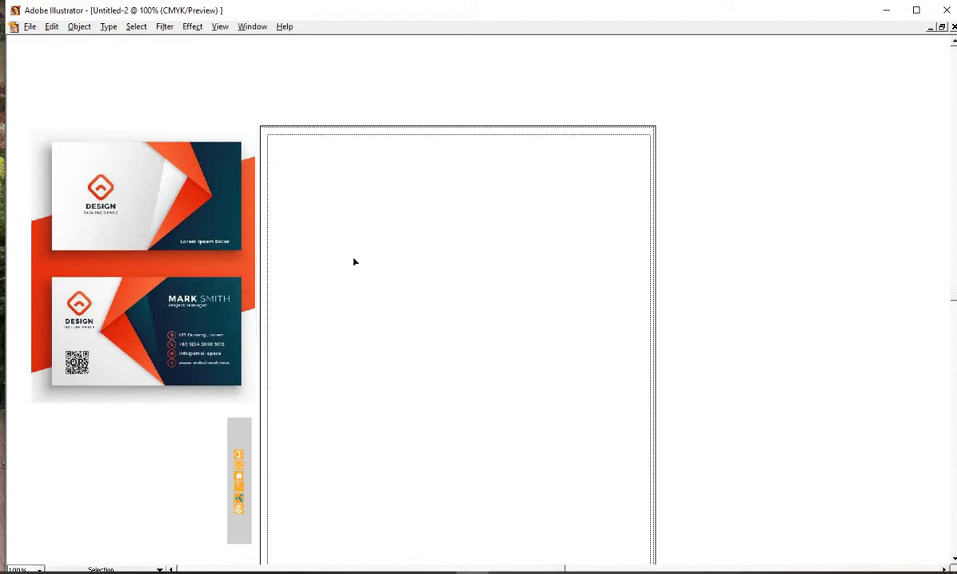
pyautogui.click(224, 216)
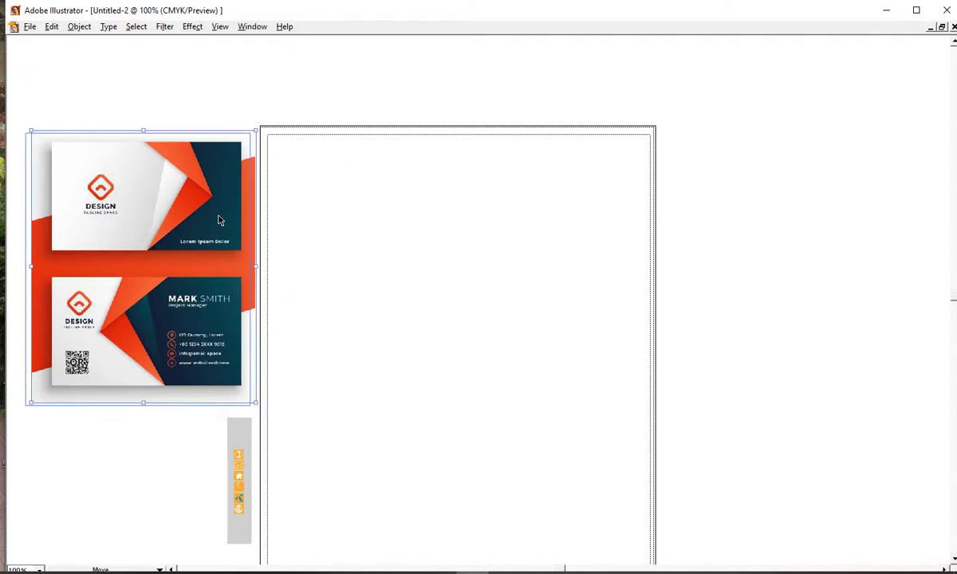
pyautogui.moveTo(220, 218); pyautogui.dragTo(214, 220)
pyautogui.click(309, 213)
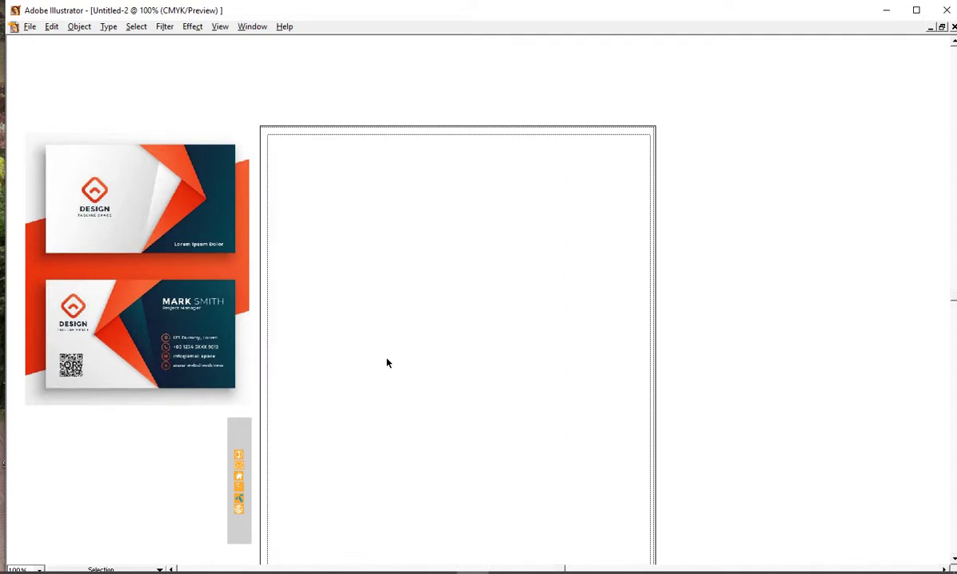
# Restore the toolbox and panels with Tab and nudge the reference image slightly right and down
pyautogui.press('Tab')
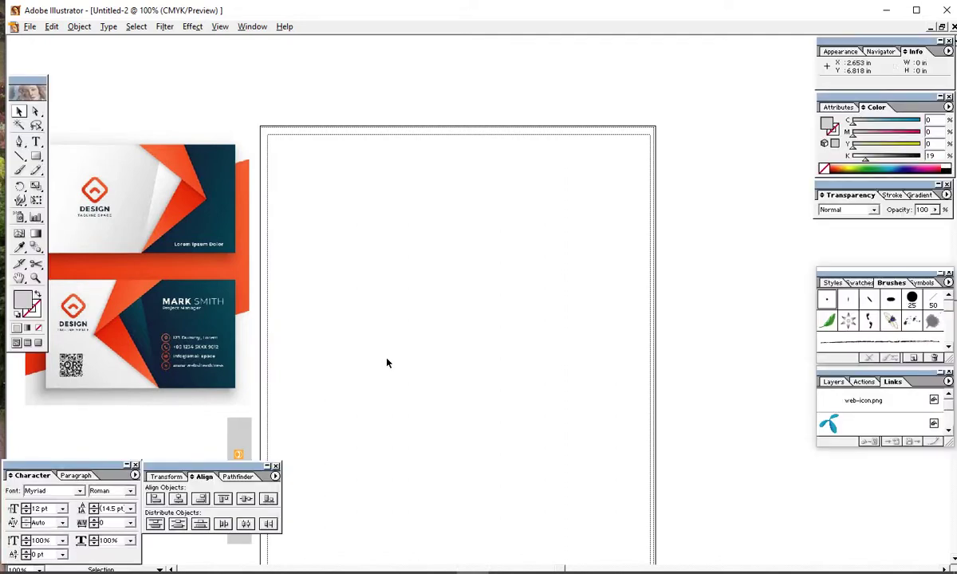
pyautogui.click(161, 250)
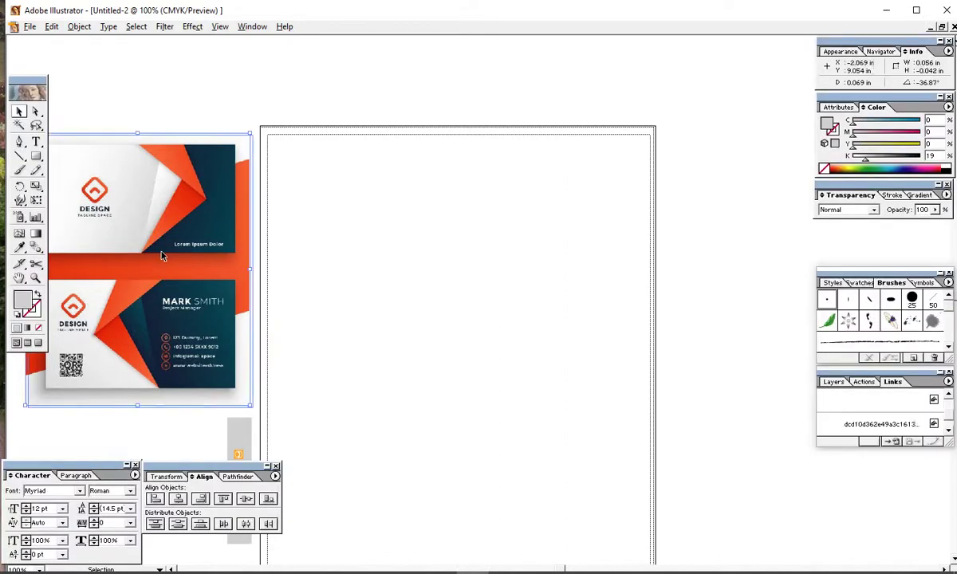
pyautogui.moveTo(160, 250); pyautogui.dragTo(163, 252)
pyautogui.click(319, 255)
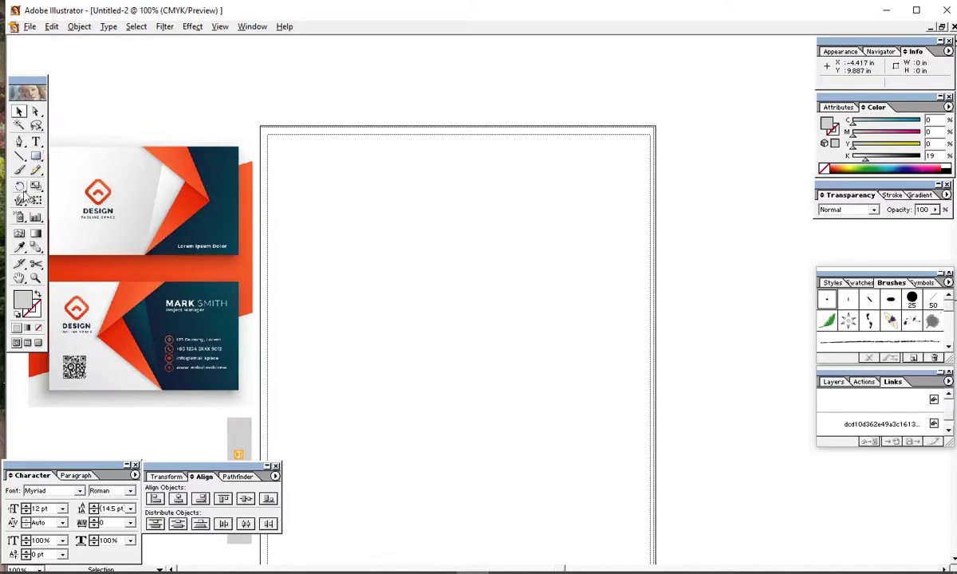
pyautogui.click(36, 157)
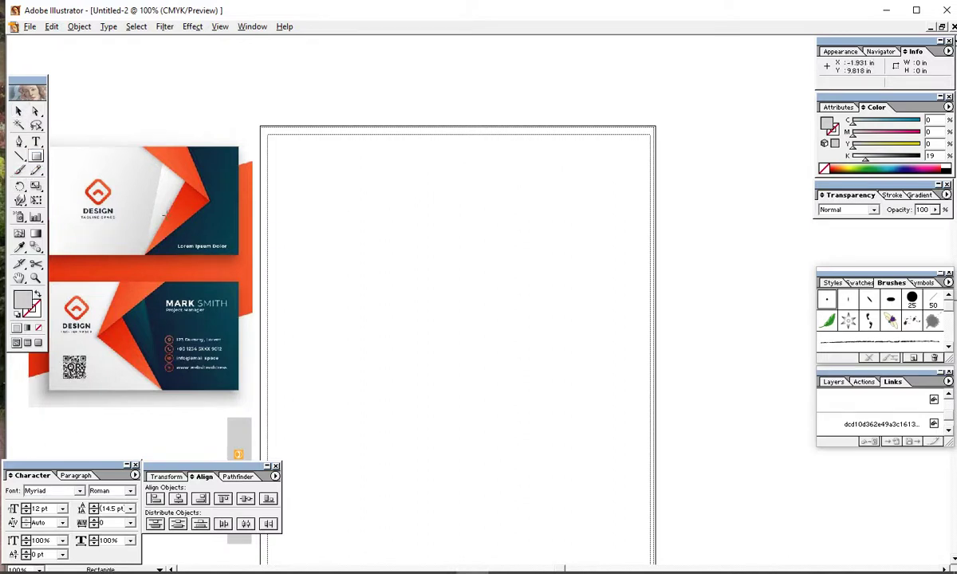
# Draw a rectangle sized 3.25 in × 2 in and move it up and left on the artboard
pyautogui.moveTo(327, 181); pyautogui.dragTo(575, 336)
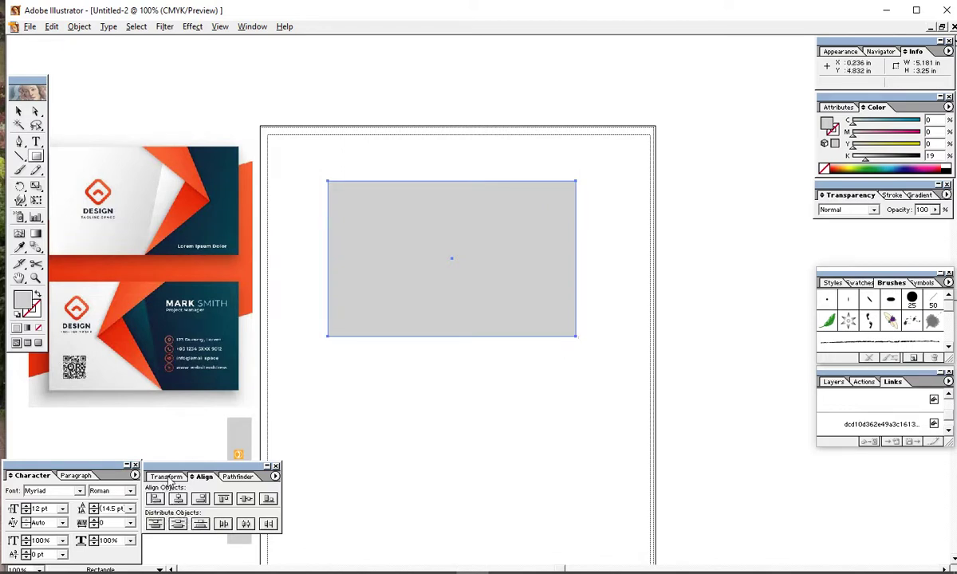
pyautogui.click(166, 477)
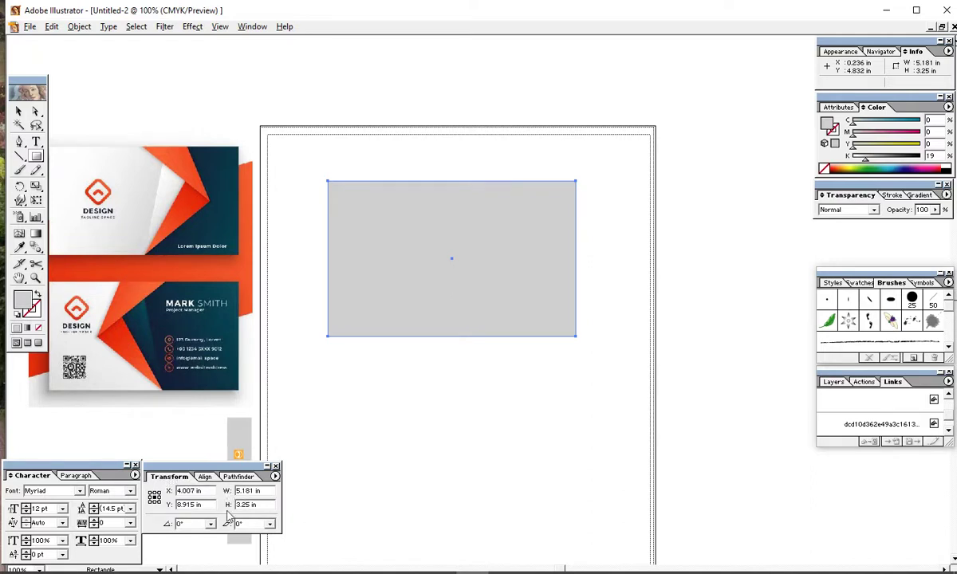
pyautogui.doubleClick(243, 491)
pyautogui.write('3.25')
pyautogui.press('Tab')
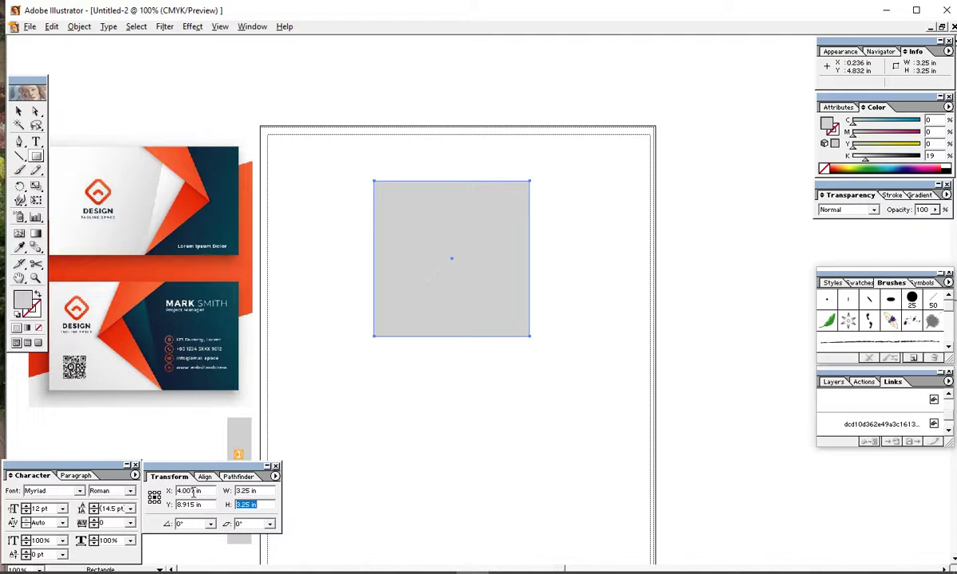
pyautogui.write('2')
pyautogui.press('Return')
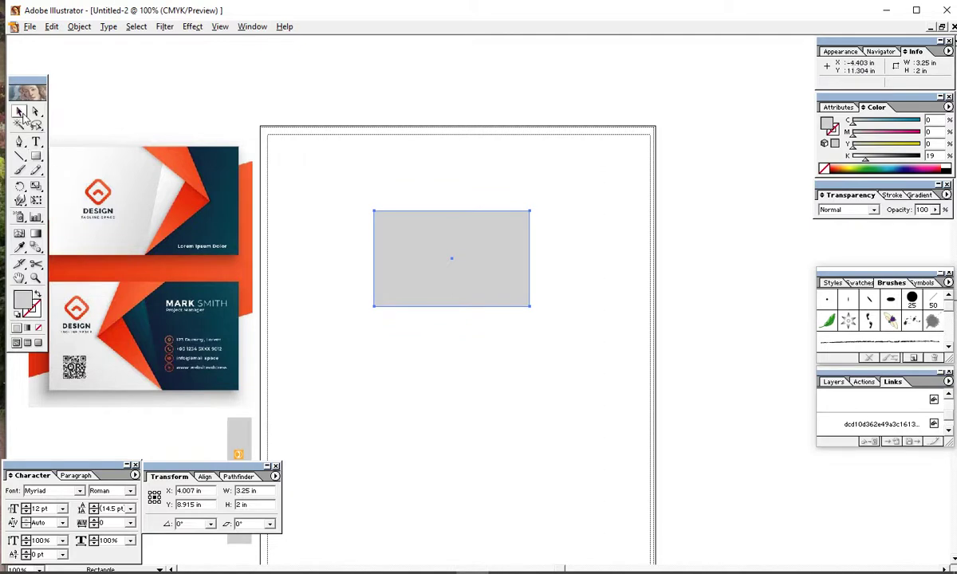
pyautogui.click(20, 112)
pyautogui.moveTo(441, 270); pyautogui.dragTo(373, 259)
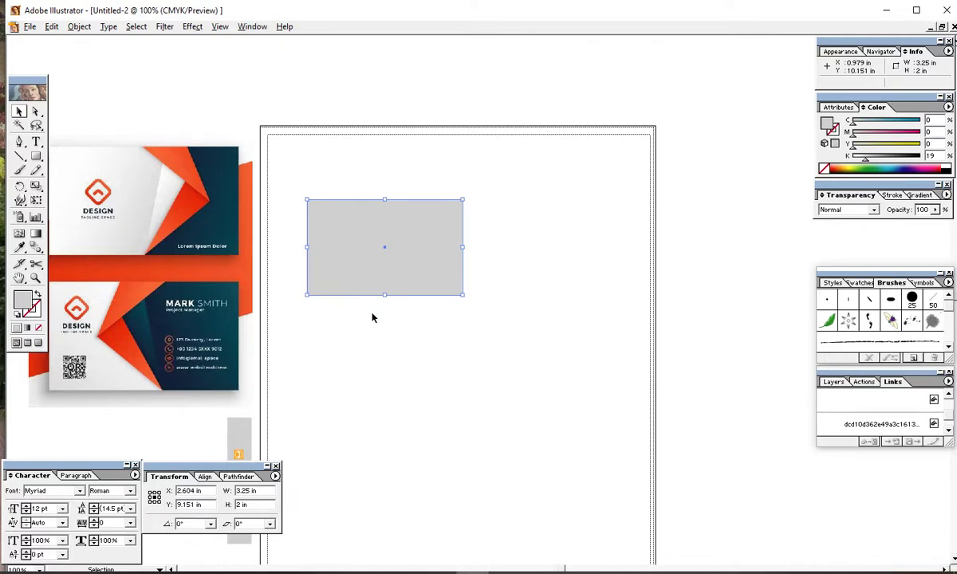
# Zoom out, then zoom back in to 150% and scroll up-left over the artboard
pyautogui.hotkey('ctrl', '-')
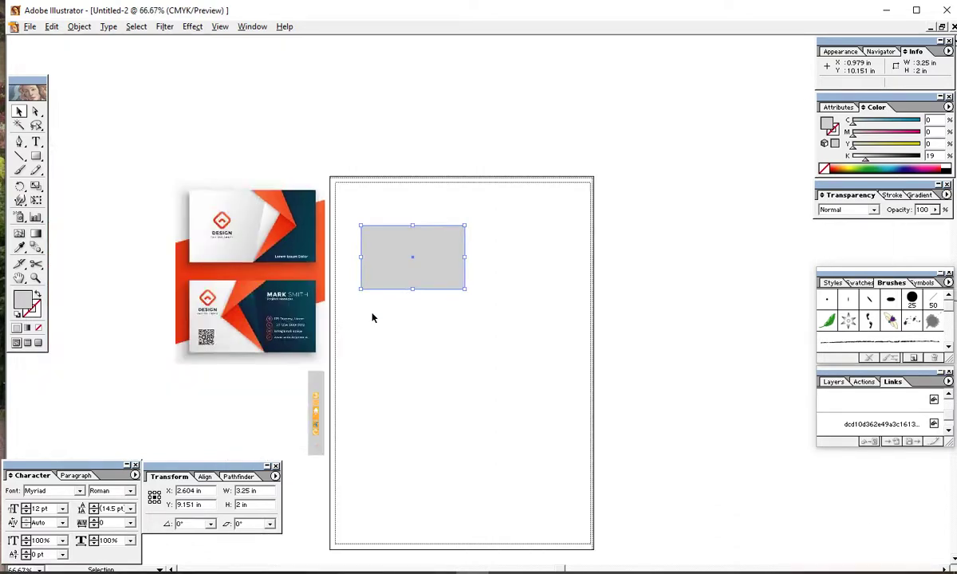
pyautogui.hotkey('ctrl', '-')
pyautogui.hotkey('ctrl', '+')
pyautogui.hotkey('ctrl', '+')
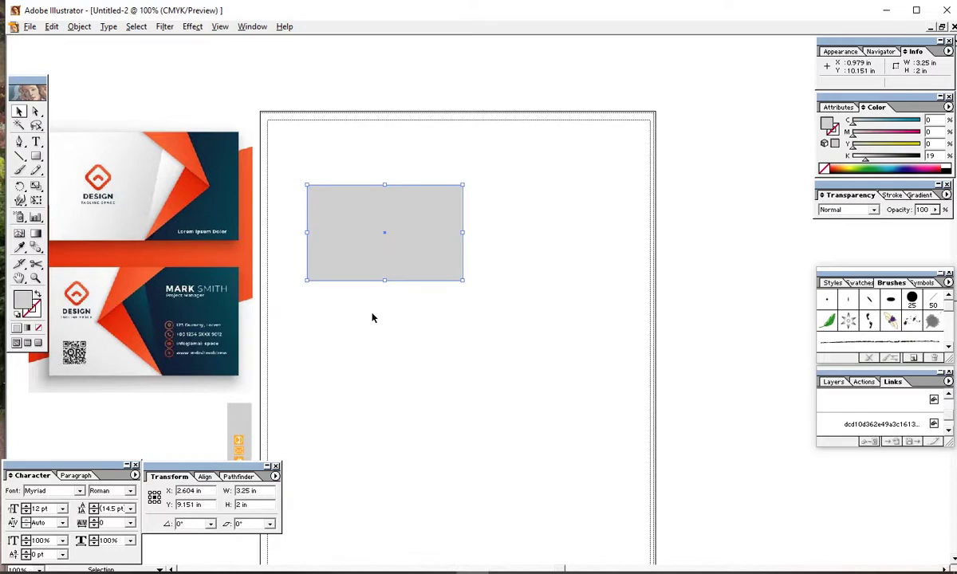
pyautogui.hotkey('ctrl', '=')
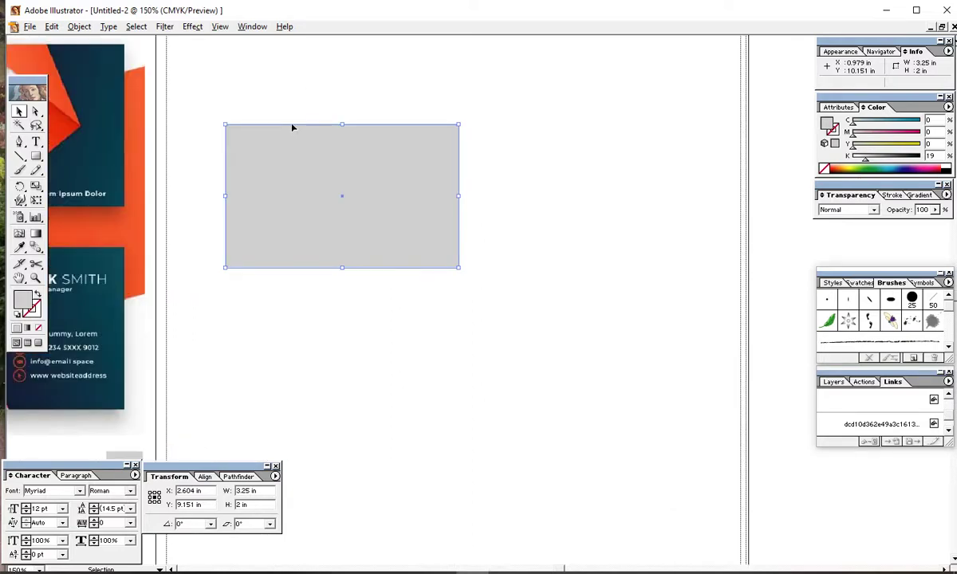
pyautogui.scroll(2, 434, 322)
pyautogui.hscroll(-4, 434, 322)
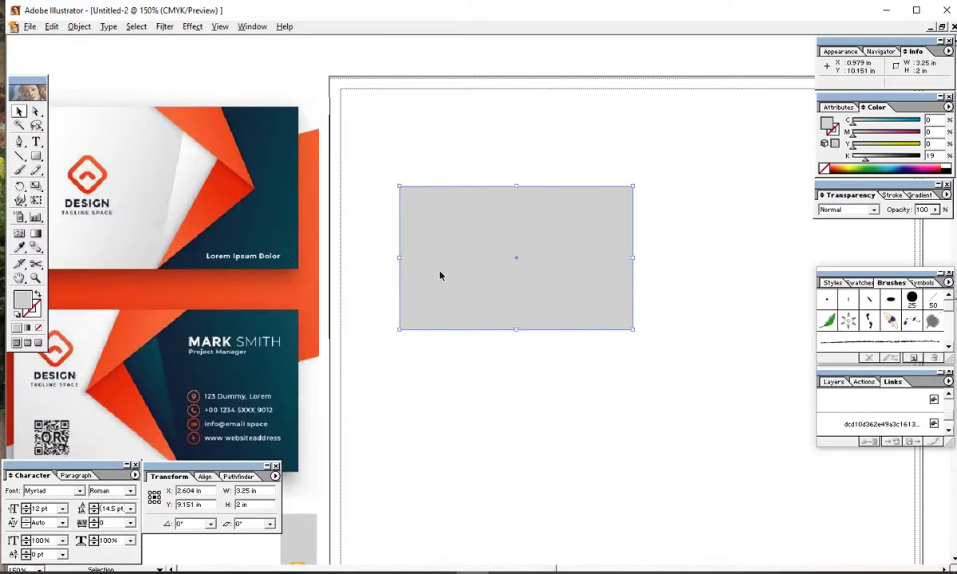
# Position the grey rectangle at X 2.132 in, Y 10.142 in with the reference cards beside the artboard
pyautogui.moveTo(439, 276); pyautogui.dragTo(429, 224)
pyautogui.moveTo(204, 259); pyautogui.dragTo(226, 263)
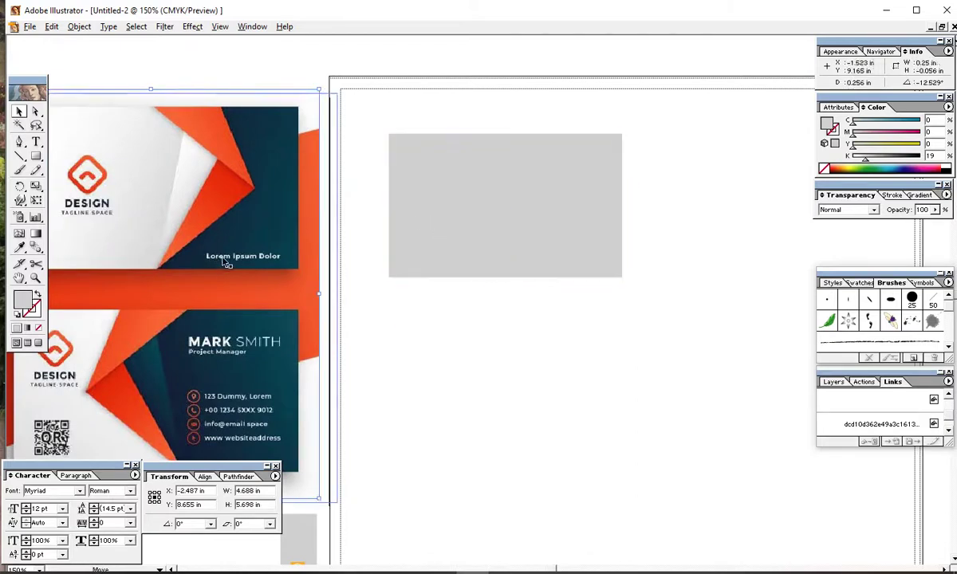
pyautogui.moveTo(515, 206); pyautogui.dragTo(634, 206)
pyautogui.moveTo(216, 229); pyautogui.dragTo(303, 231)
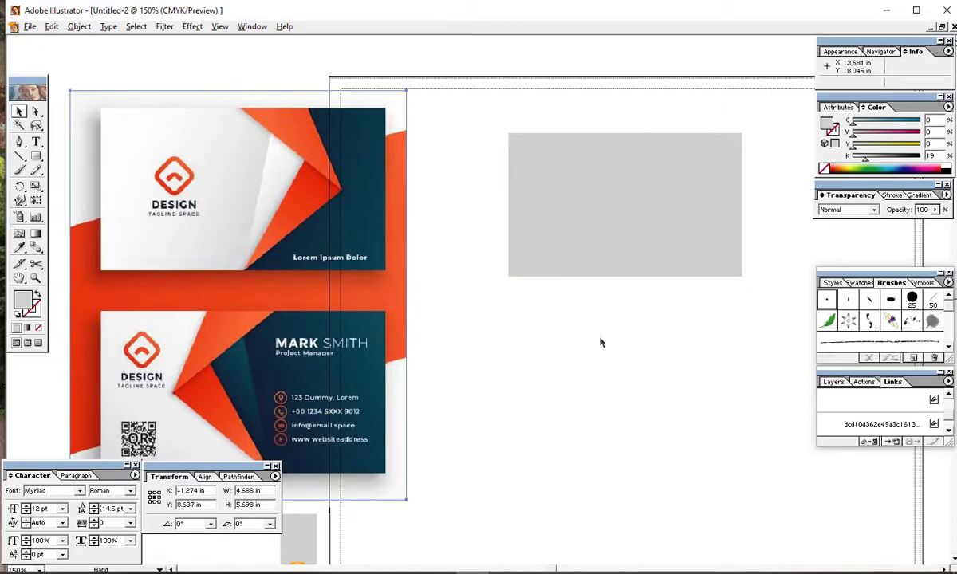
pyautogui.hscroll(4, 601, 341)
pyautogui.moveTo(400, 242); pyautogui.dragTo(302, 227)
pyautogui.moveTo(207, 250)
pyautogui.mouseDown()
pyautogui.moveTo(630, 292)
pyautogui.moveTo(584, 293)
pyautogui.mouseUp()
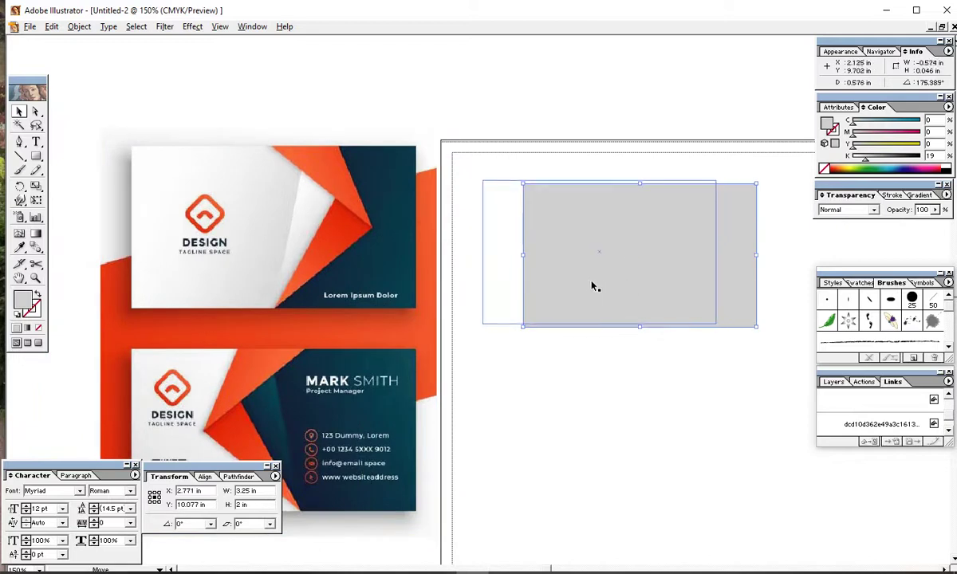
pyautogui.moveTo(587, 351); pyautogui.dragTo(492, 363)
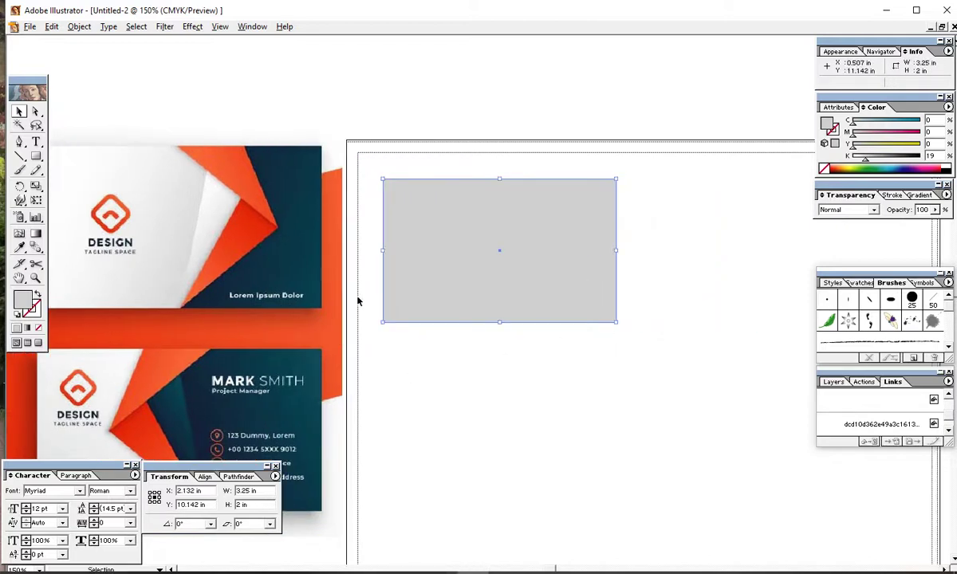
pyautogui.moveTo(319, 301); pyautogui.dragTo(349, 301)
# Lighten the rectangle's fill by setting K to 5 in the Color panel
pyautogui.click(503, 335)
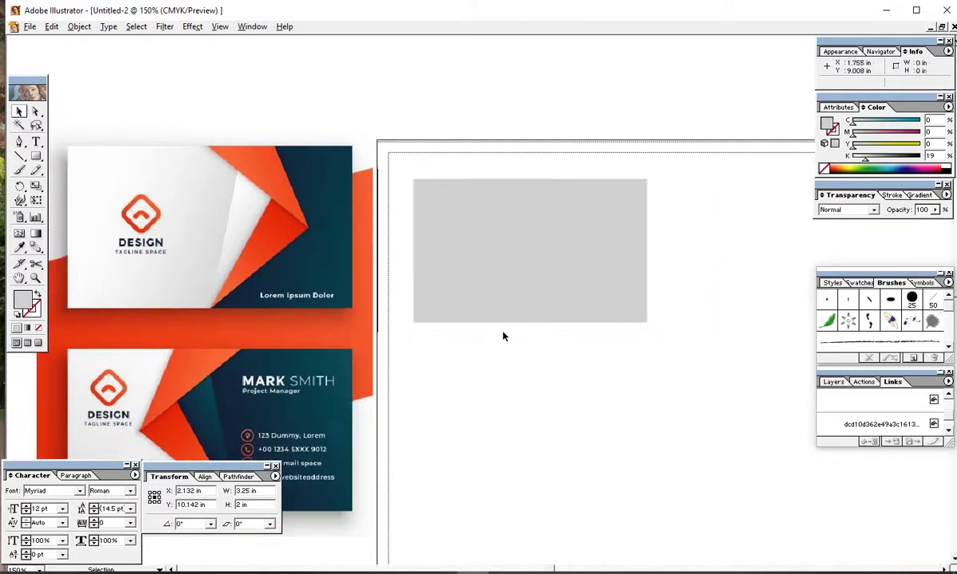
pyautogui.click(453, 207)
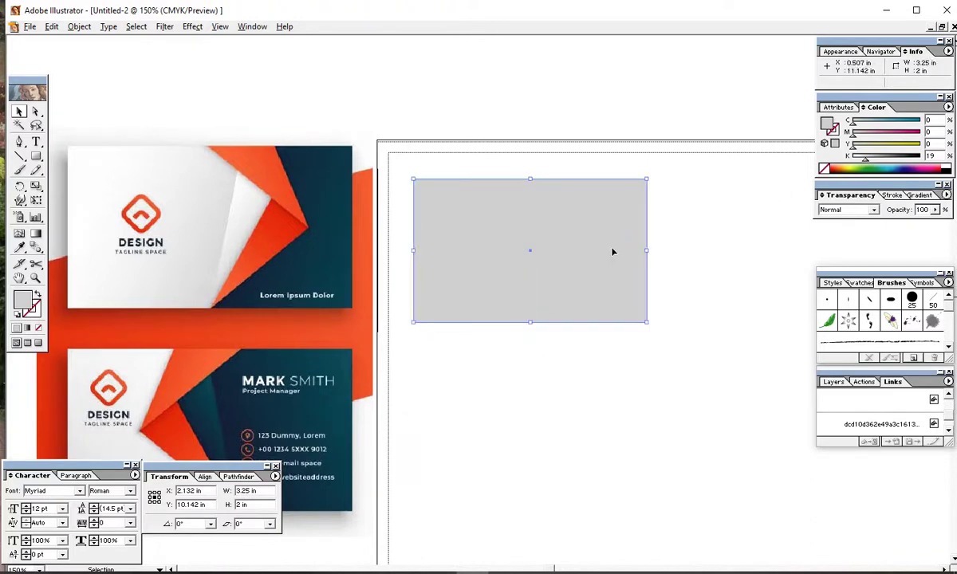
pyautogui.click(865, 157)
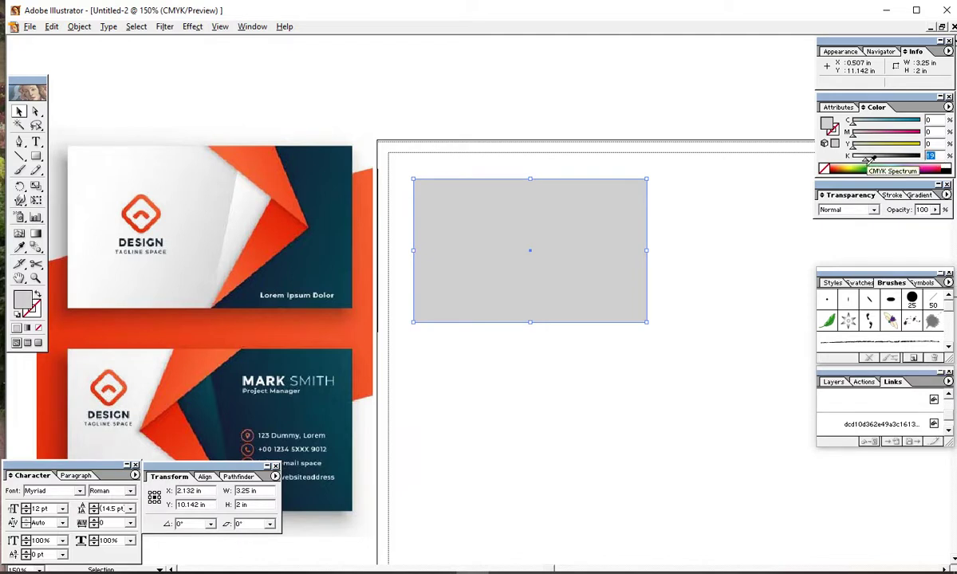
pyautogui.write('5')
pyautogui.press('Return')
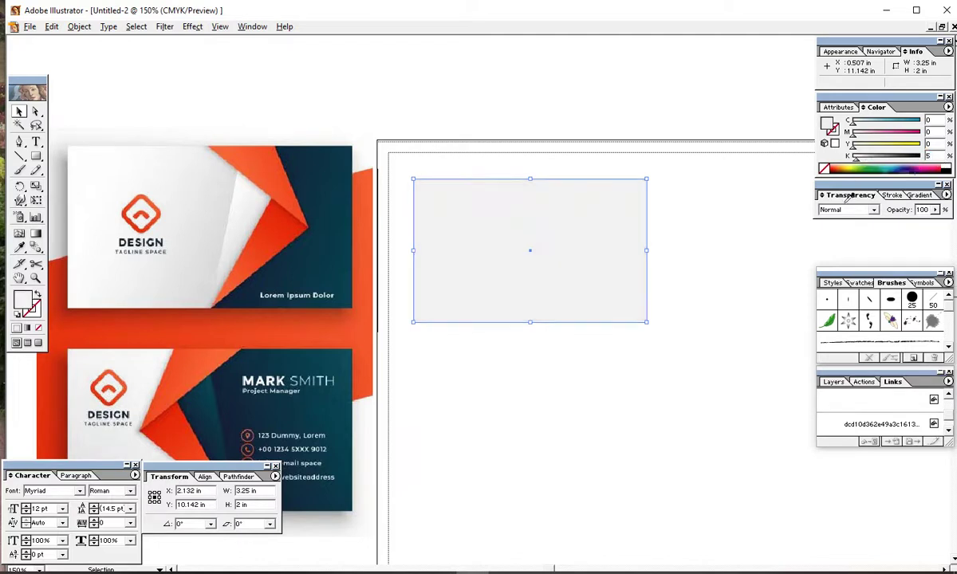
pyautogui.click(617, 331)
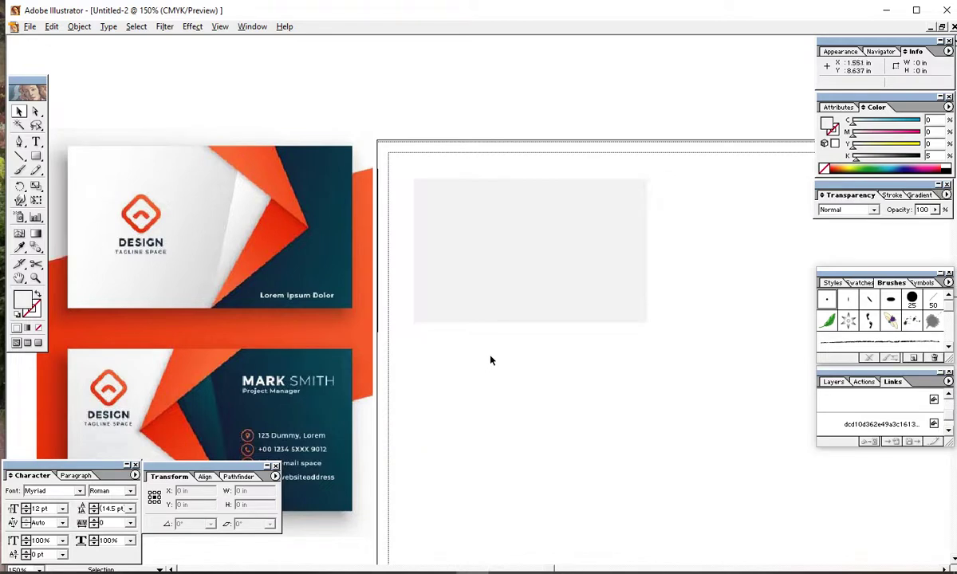
pyautogui.click(503, 274)
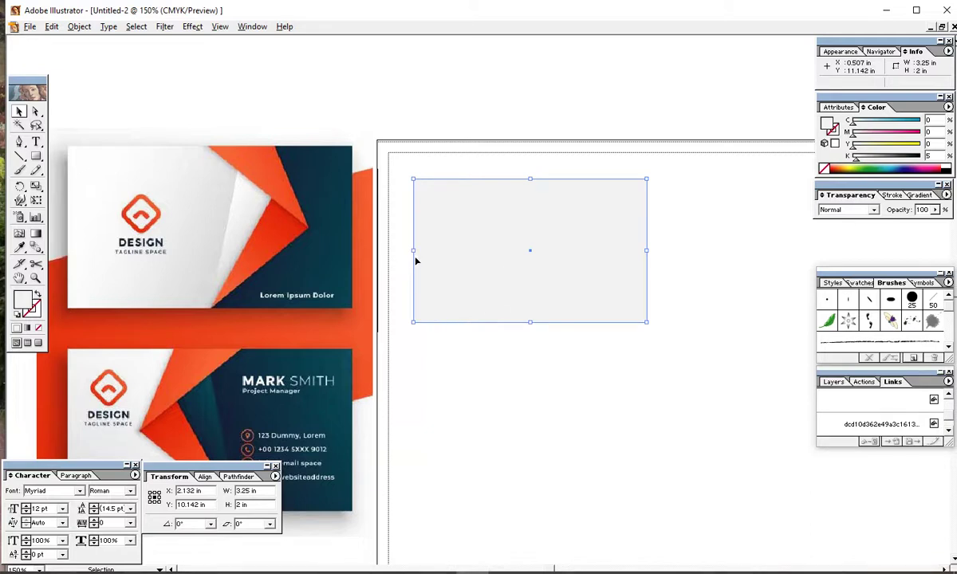
# Add a 1.556 × 2 in right-hand panel filled navy (C100 M64 Y0 K24) over the card
pyautogui.moveTo(414, 251); pyautogui.dragTo(534, 255)
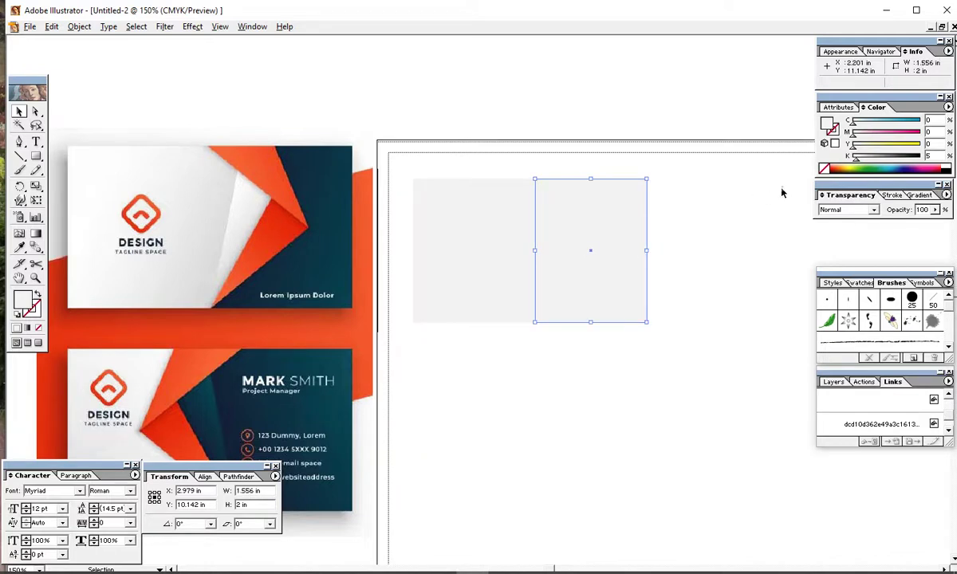
pyautogui.moveTo(857, 134); pyautogui.dragTo(919, 135)
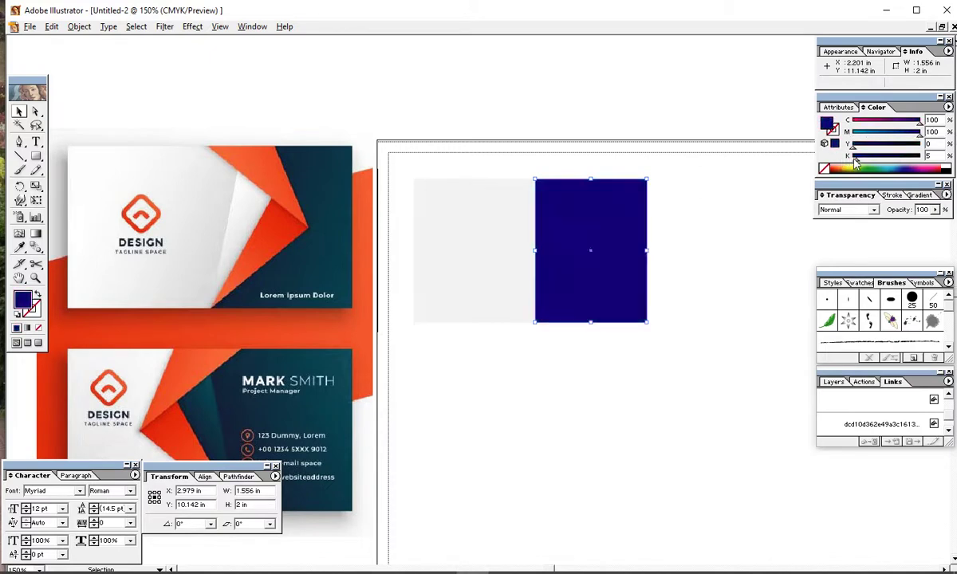
pyautogui.moveTo(855, 159)
pyautogui.mouseDown()
pyautogui.moveTo(893, 158)
pyautogui.moveTo(894, 137)
pyautogui.moveTo(871, 158)
pyautogui.mouseUp()
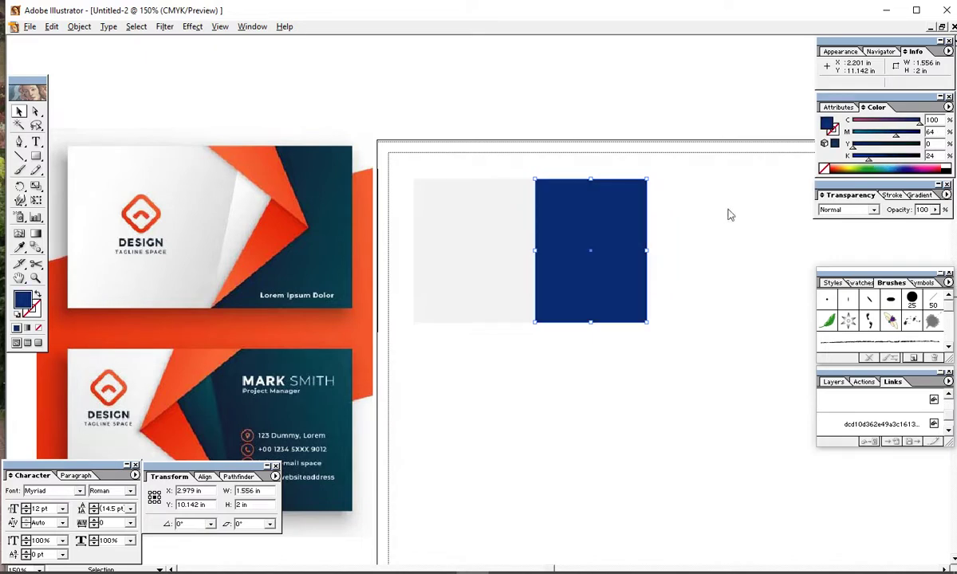
pyautogui.click(694, 264)
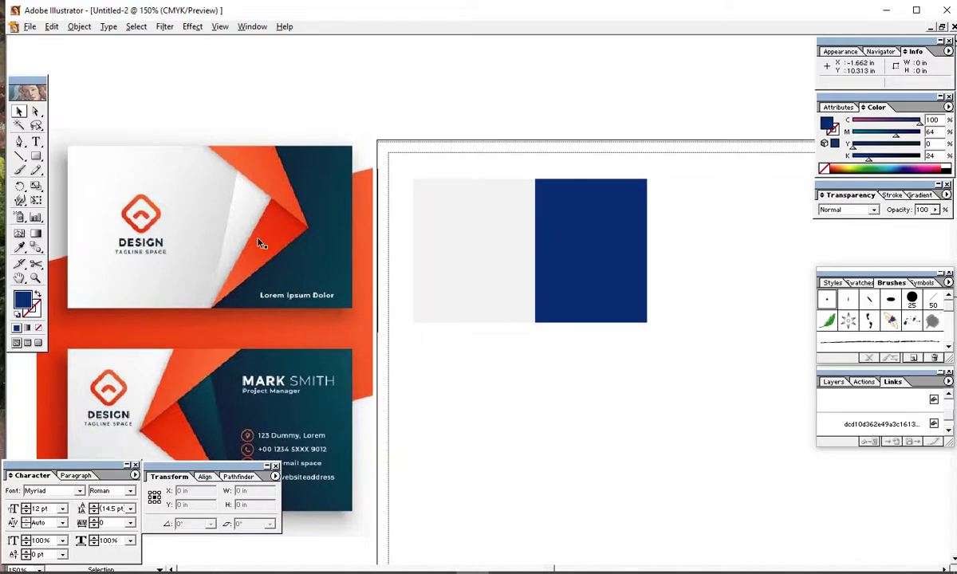
pyautogui.click(259, 211)
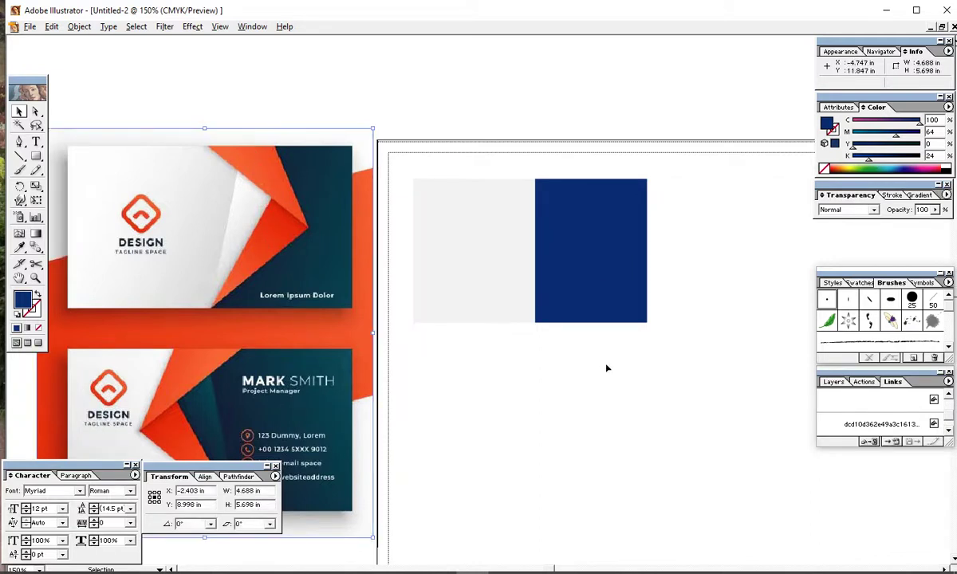
# Draw a Pen triangle from the navy panel's bottom-left corner and give it a white-to-black linear gradient
pyautogui.click(20, 141)
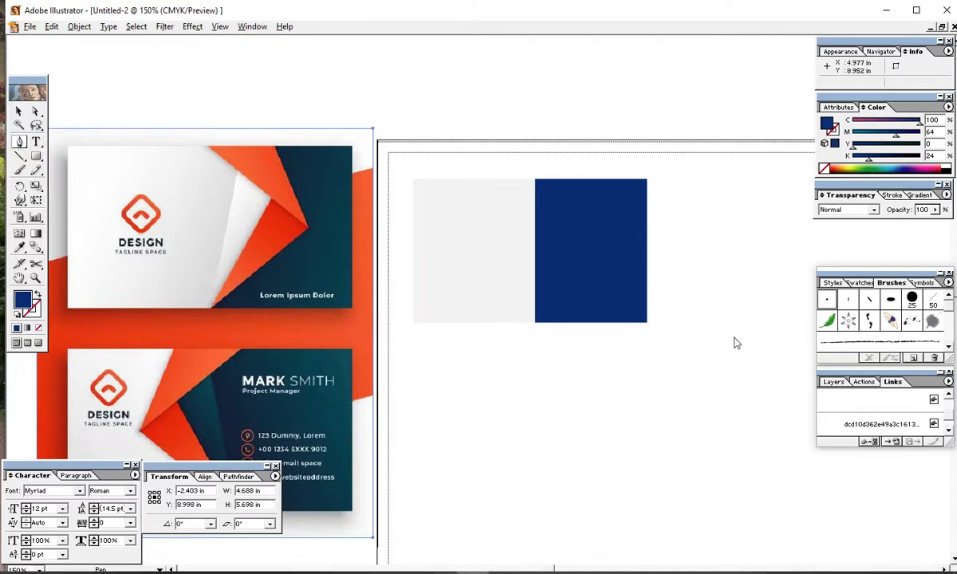
pyautogui.click(535, 322)
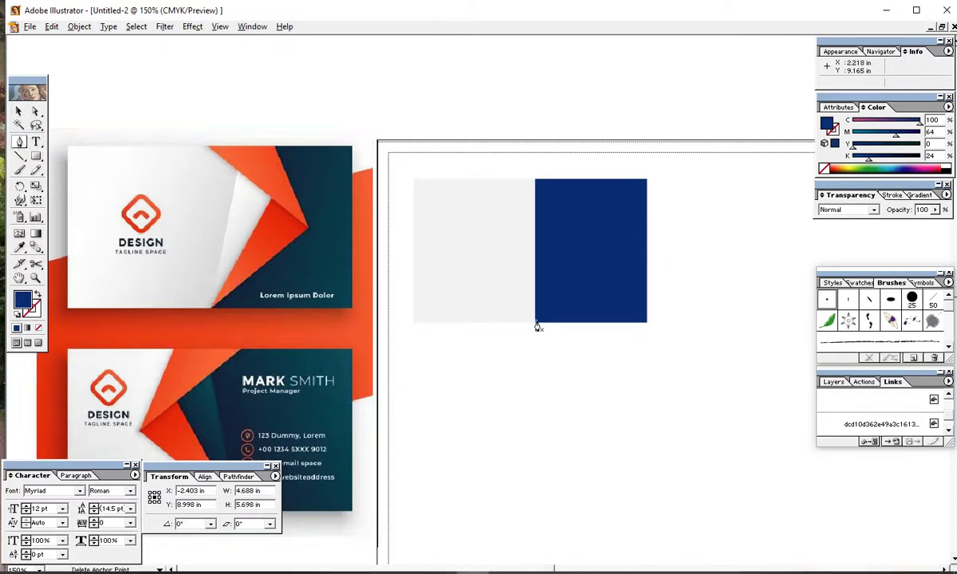
pyautogui.click(603, 250)
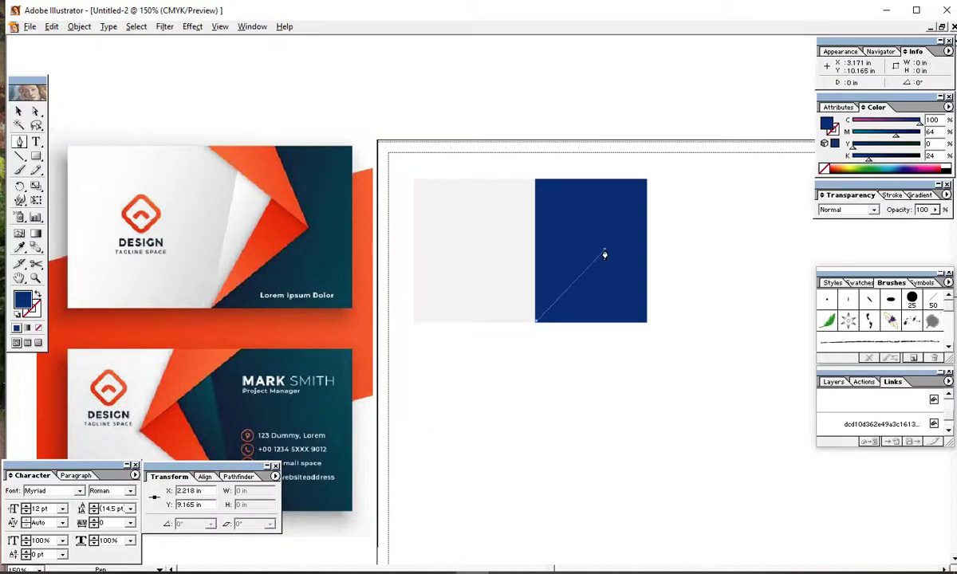
pyautogui.click(569, 224)
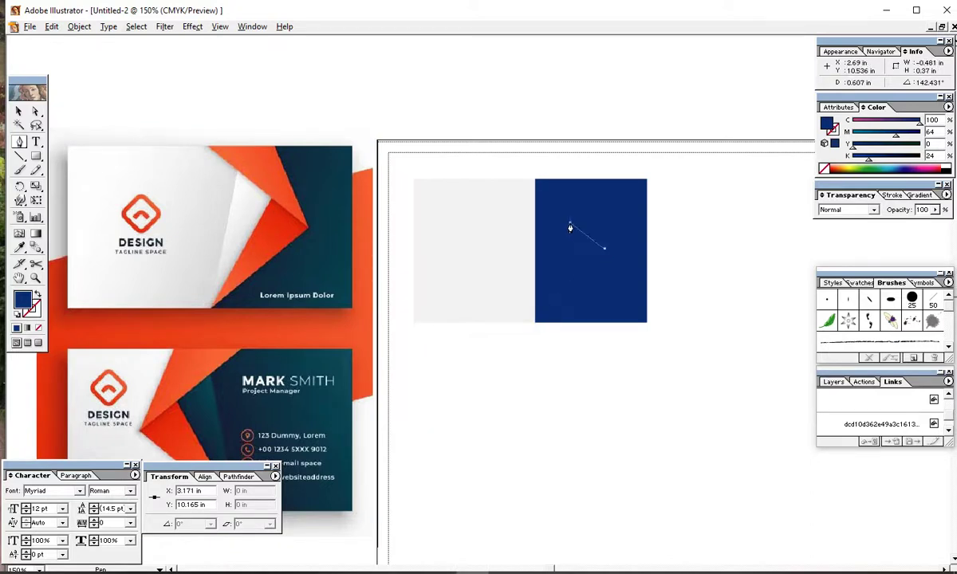
pyautogui.click(535, 323)
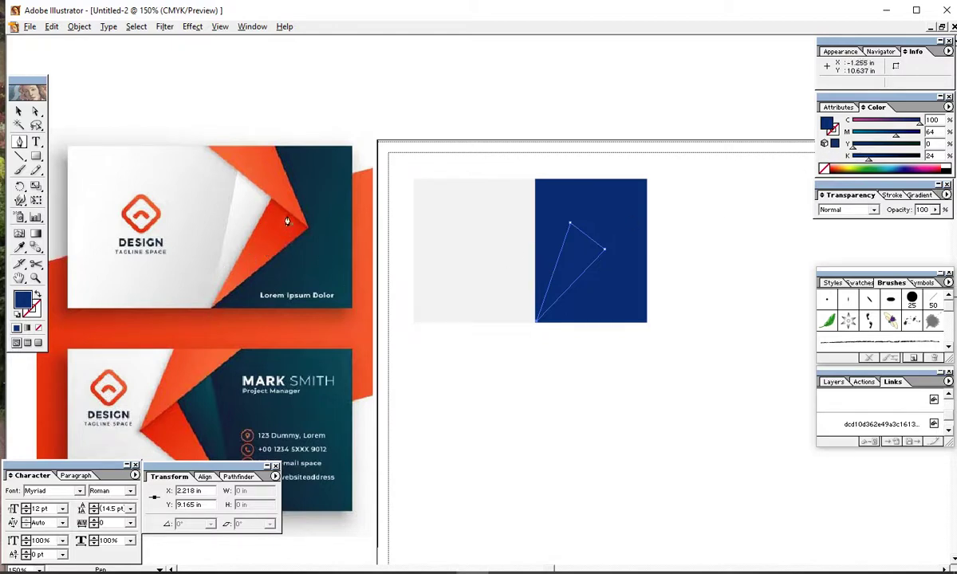
pyautogui.click(918, 196)
pyautogui.click(875, 253)
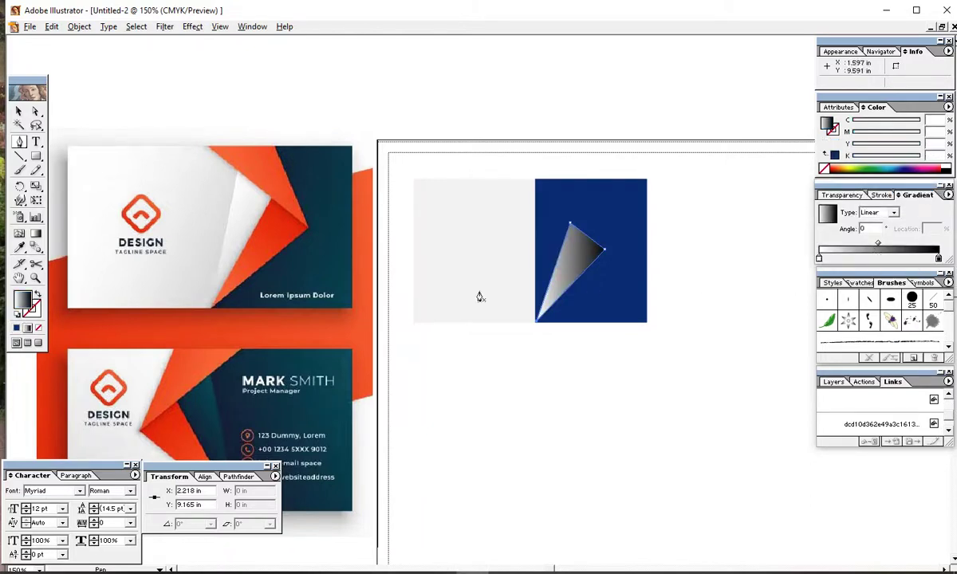
# Select the navy and grey rectangles to check their alignment, then select the gradient triangle
pyautogui.click(19, 111)
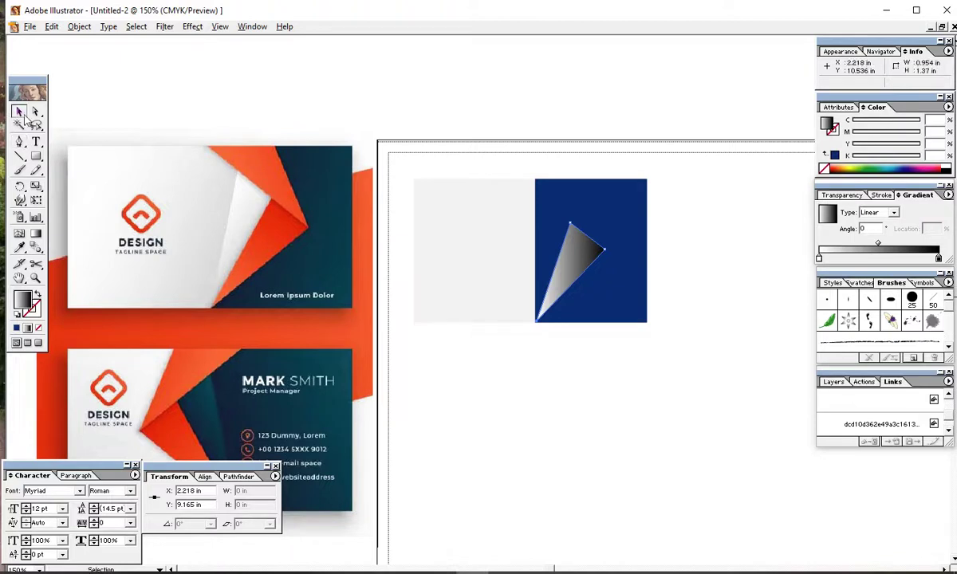
pyautogui.click(551, 370)
pyautogui.click(563, 317)
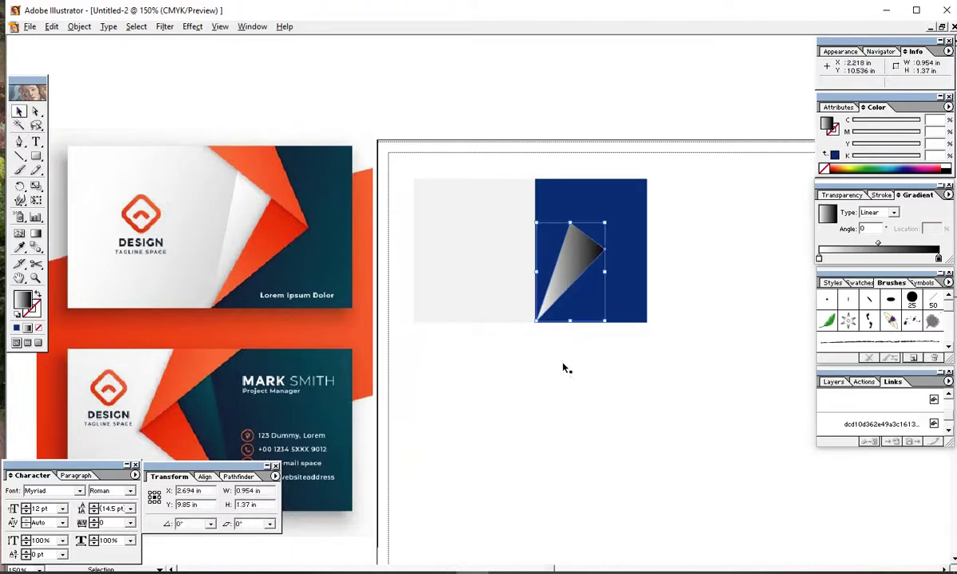
pyautogui.keyDown('shift'); pyautogui.click(480, 270); pyautogui.keyUp('shift')
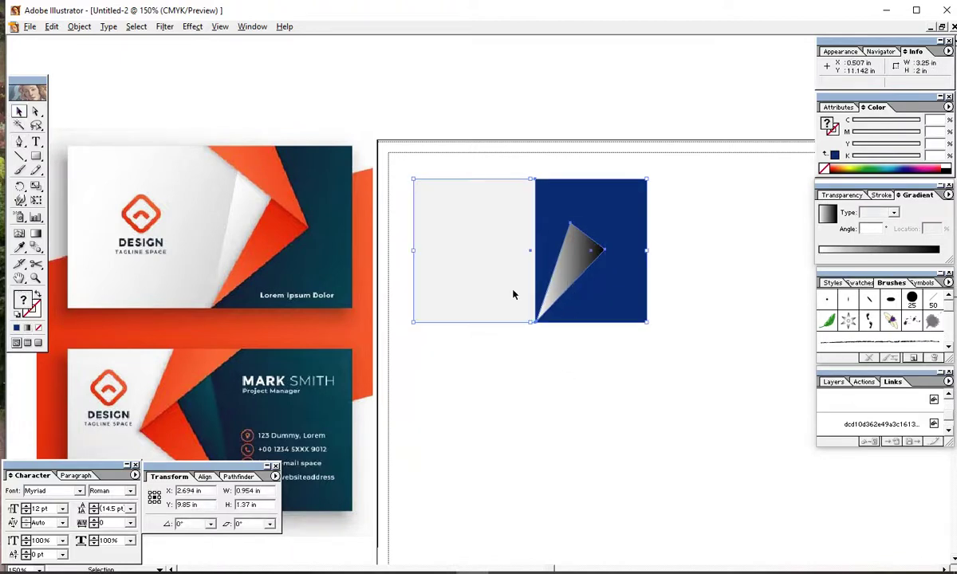
pyautogui.click(209, 482)
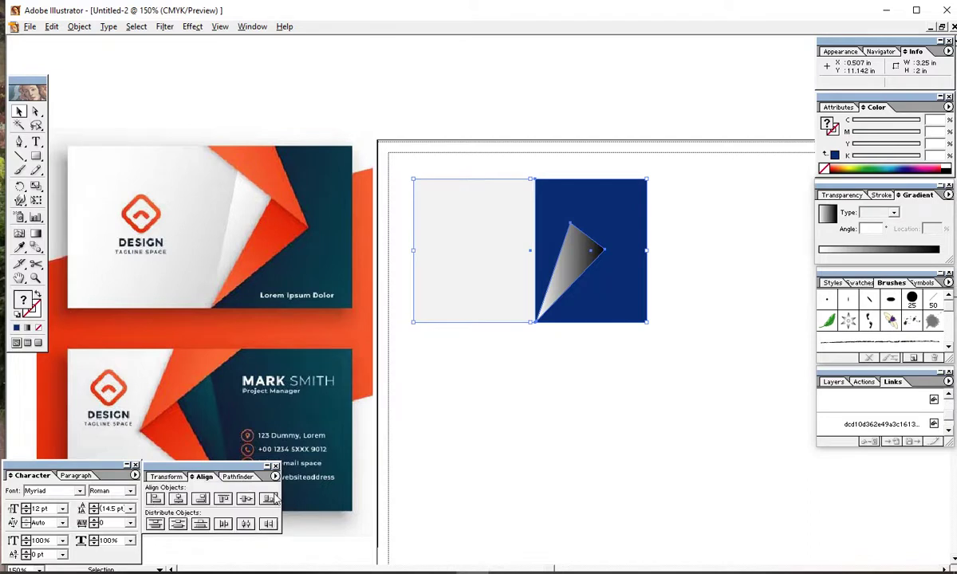
pyautogui.click(525, 386)
pyautogui.click(562, 275)
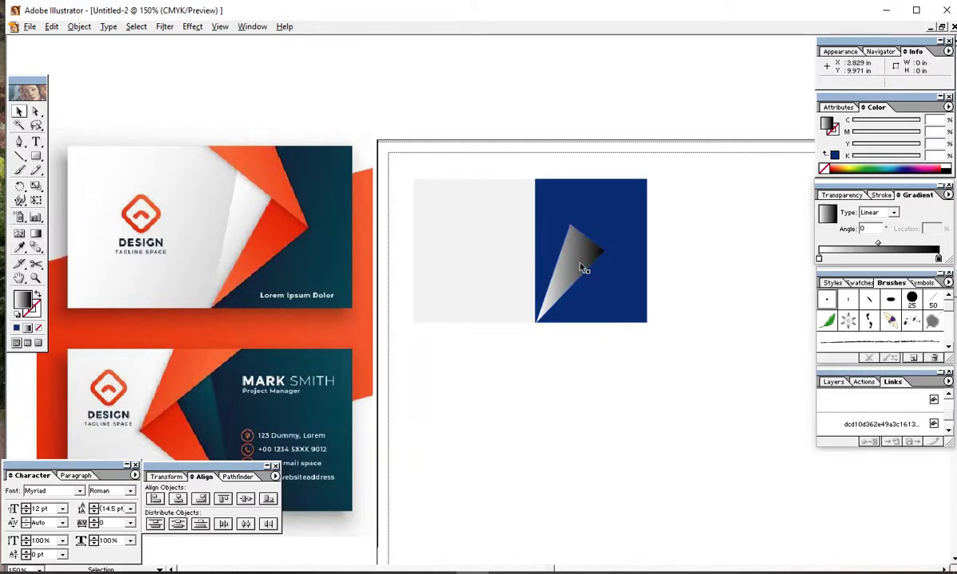
# Delete the first triangle and redraw a wider one from the navy panel's bottom-left corner
pyautogui.press('Delete')
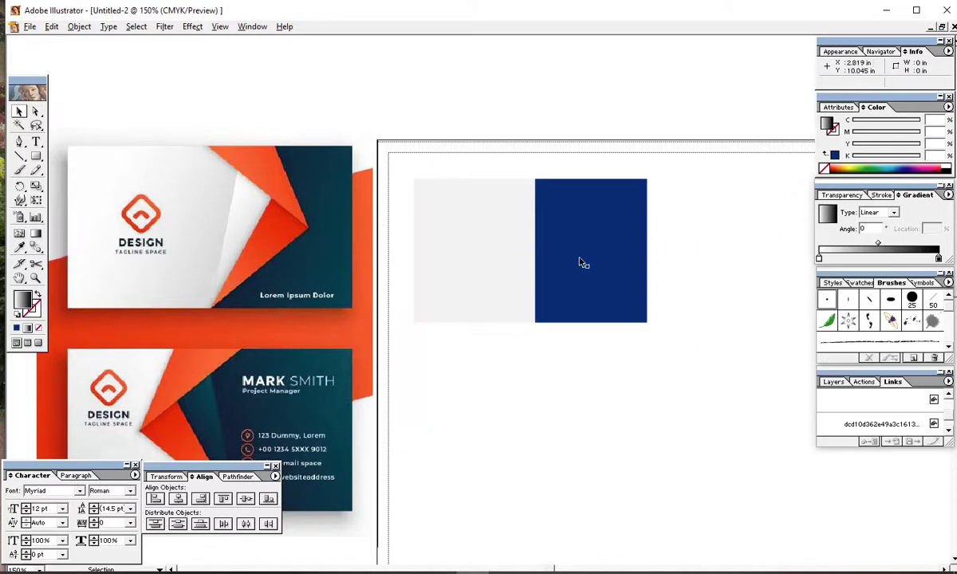
pyautogui.click(19, 141)
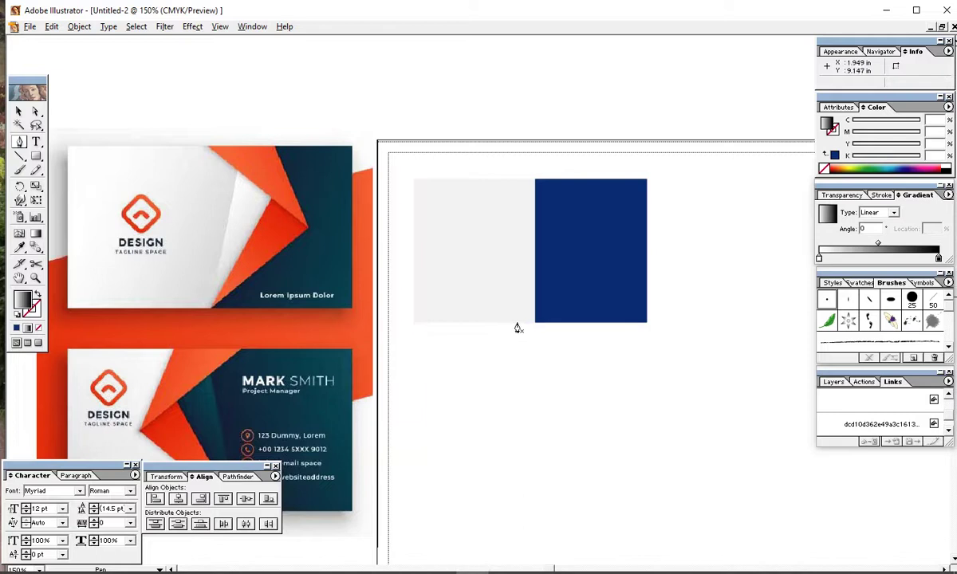
pyautogui.moveTo(534, 322); pyautogui.dragTo(612, 275)
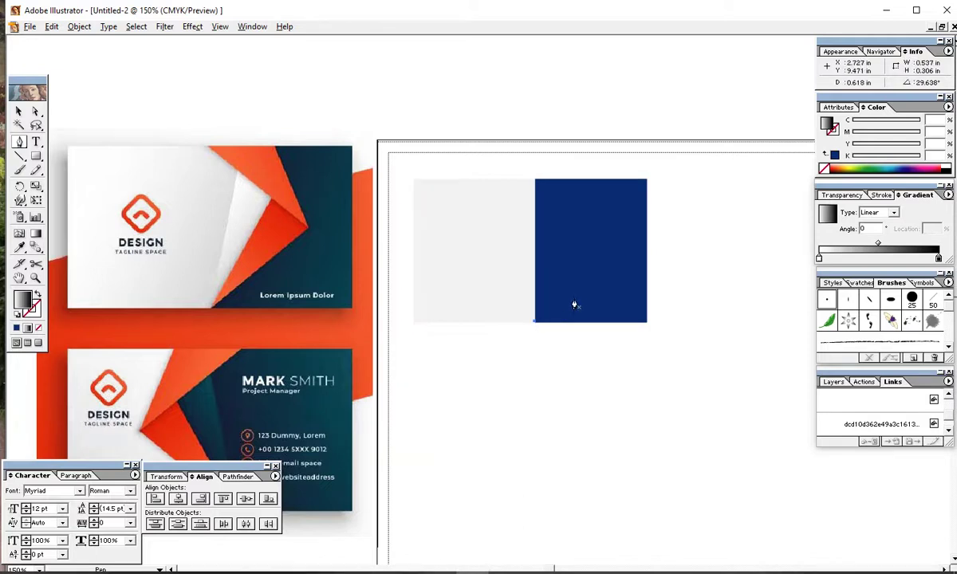
pyautogui.click(613, 269)
pyautogui.click(580, 239)
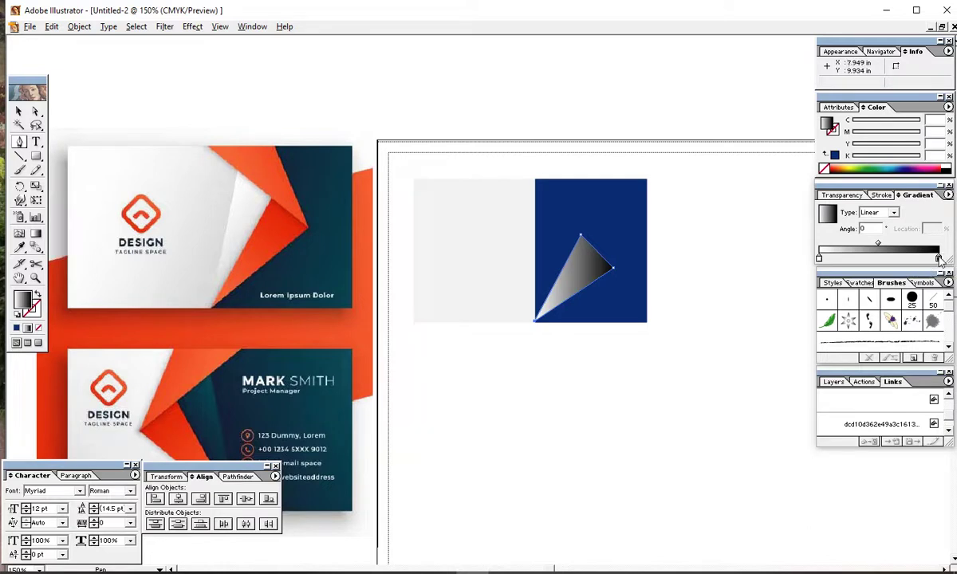
# Set the gradient's right stop to burnt orange C25 M75 Y100 K0 using CMYK sliders
pyautogui.click(938, 260)
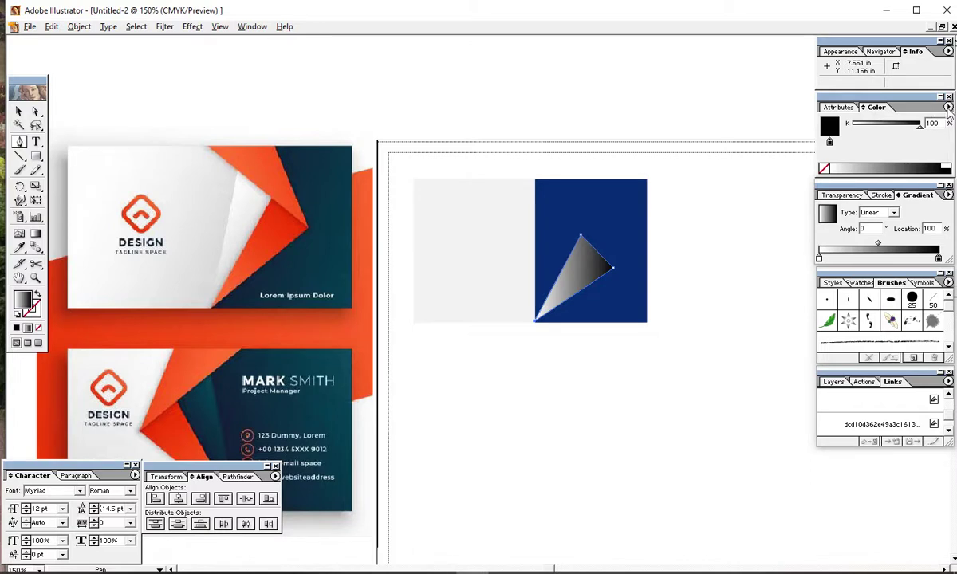
pyautogui.click(948, 106)
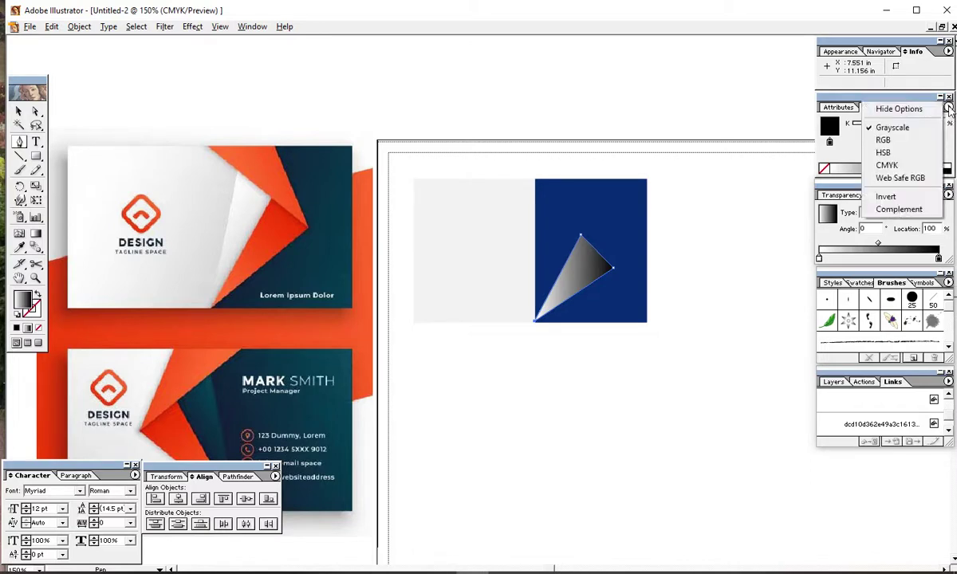
pyautogui.click(886, 165)
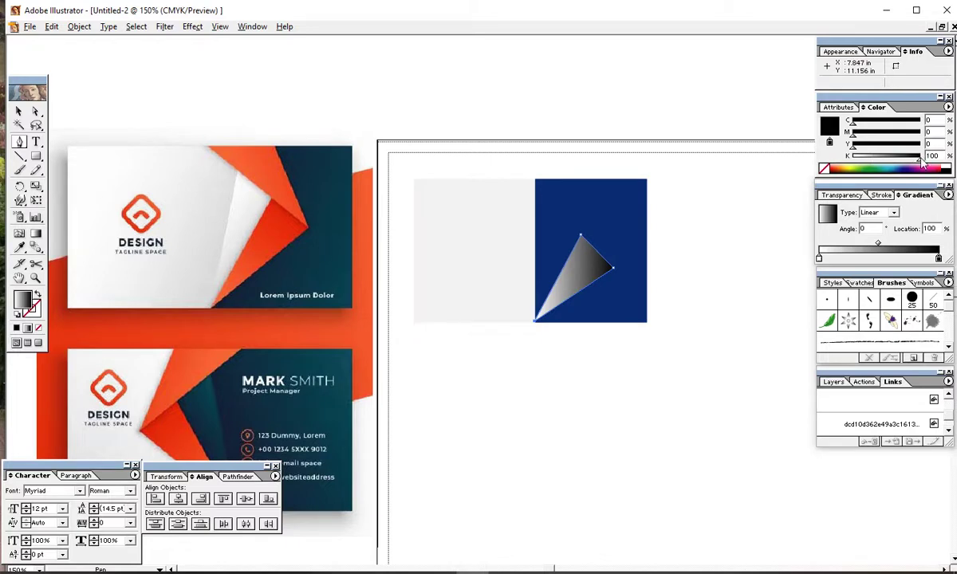
pyautogui.moveTo(921, 162)
pyautogui.mouseDown()
pyautogui.moveTo(847, 160)
pyautogui.moveTo(921, 135)
pyautogui.mouseUp()
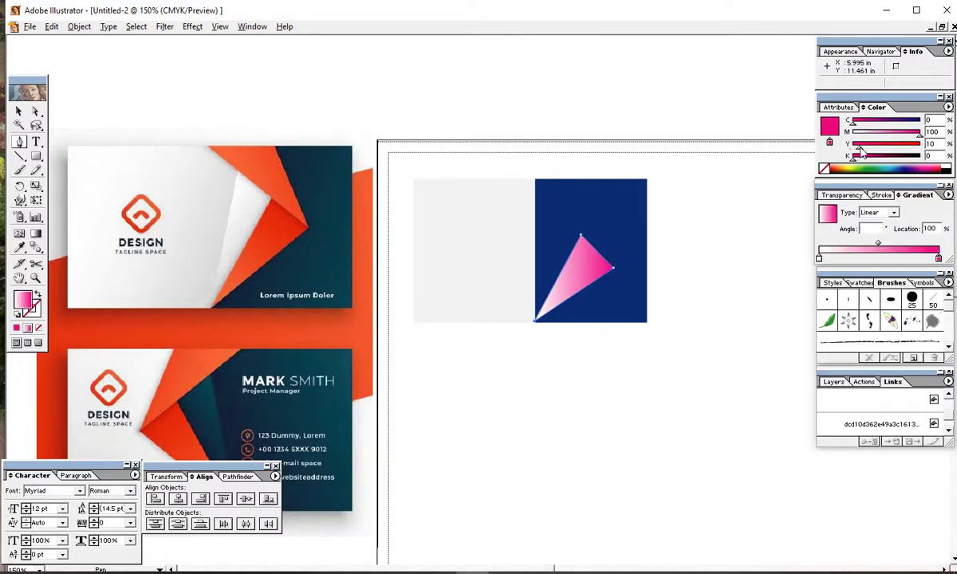
pyautogui.moveTo(853, 146); pyautogui.dragTo(906, 152)
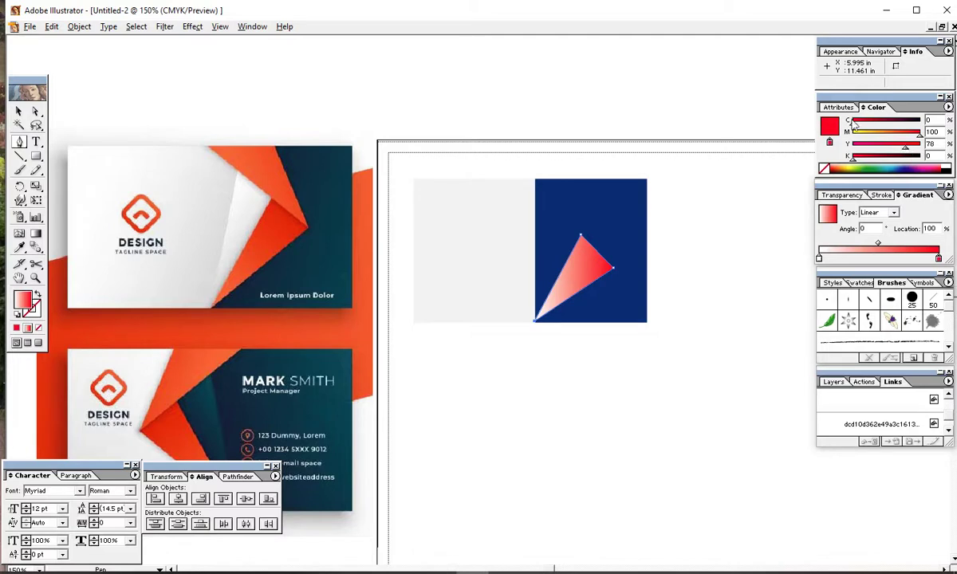
pyautogui.moveTo(852, 123); pyautogui.dragTo(869, 126)
pyautogui.moveTo(905, 147); pyautogui.dragTo(937, 152)
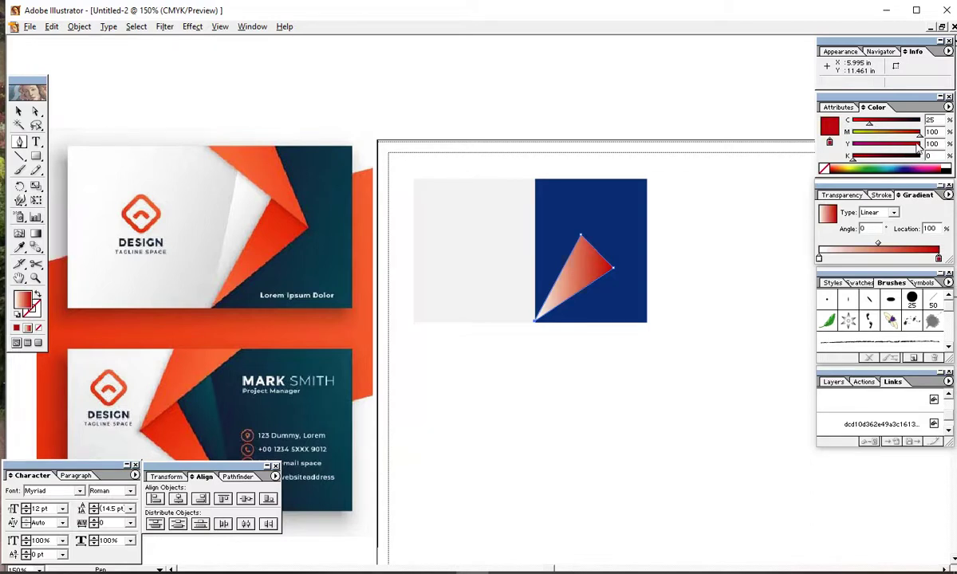
pyautogui.moveTo(917, 147)
pyautogui.mouseDown()
pyautogui.moveTo(903, 150)
pyautogui.moveTo(892, 135)
pyautogui.moveTo(919, 149)
pyautogui.moveTo(905, 137)
pyautogui.mouseUp()
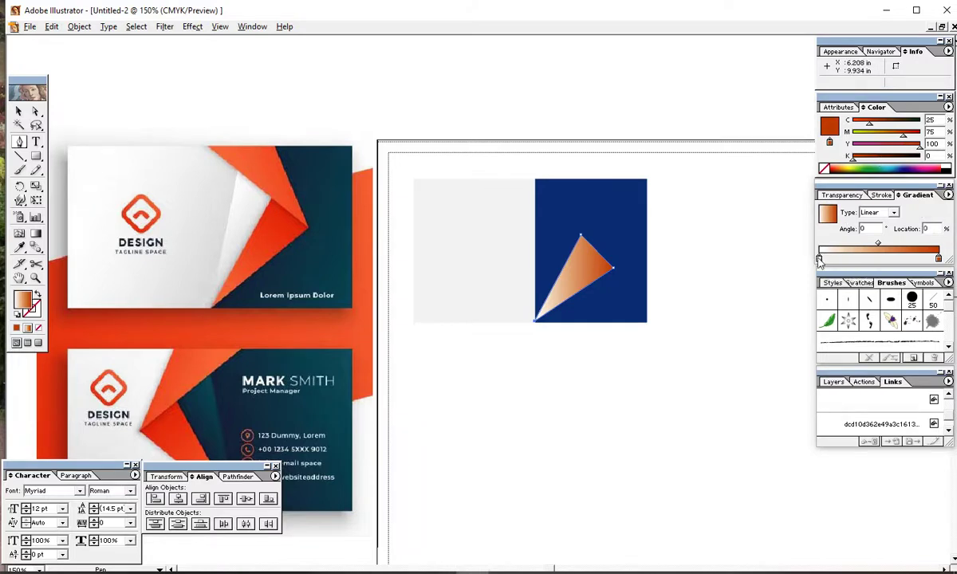
# Change the gradient's white left stop to light orange C0 M45 Y61 K0 in CMYK
pyautogui.click(818, 260)
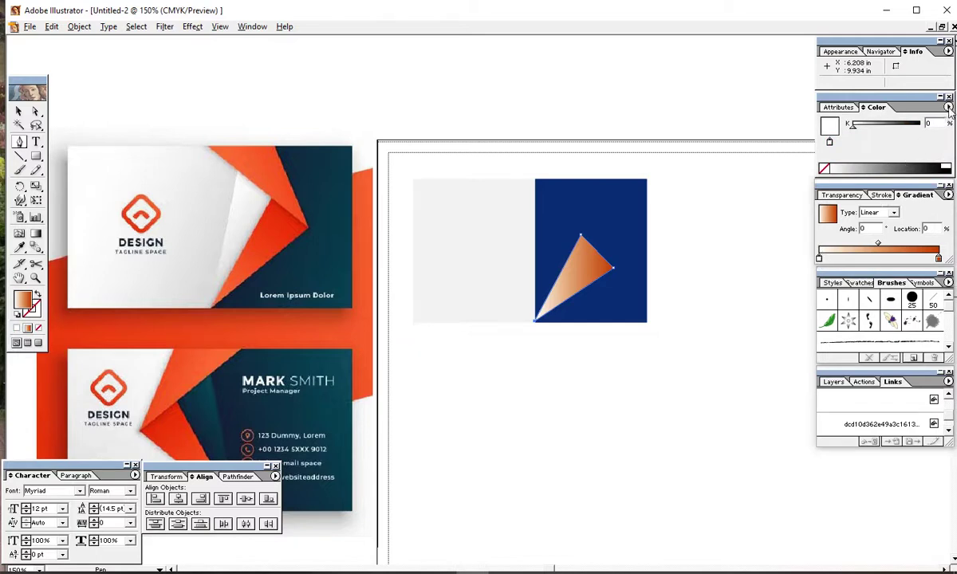
pyautogui.click(948, 107)
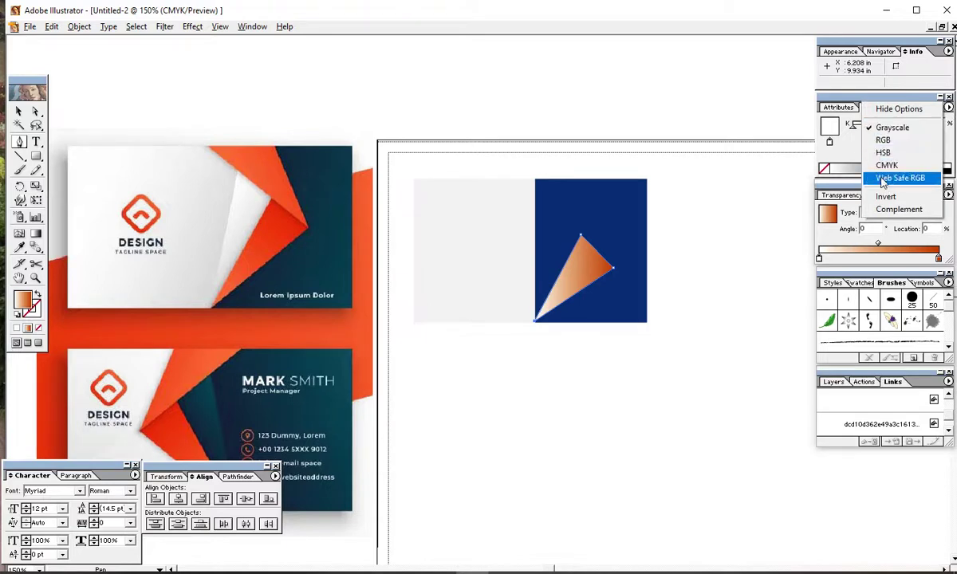
pyautogui.click(886, 165)
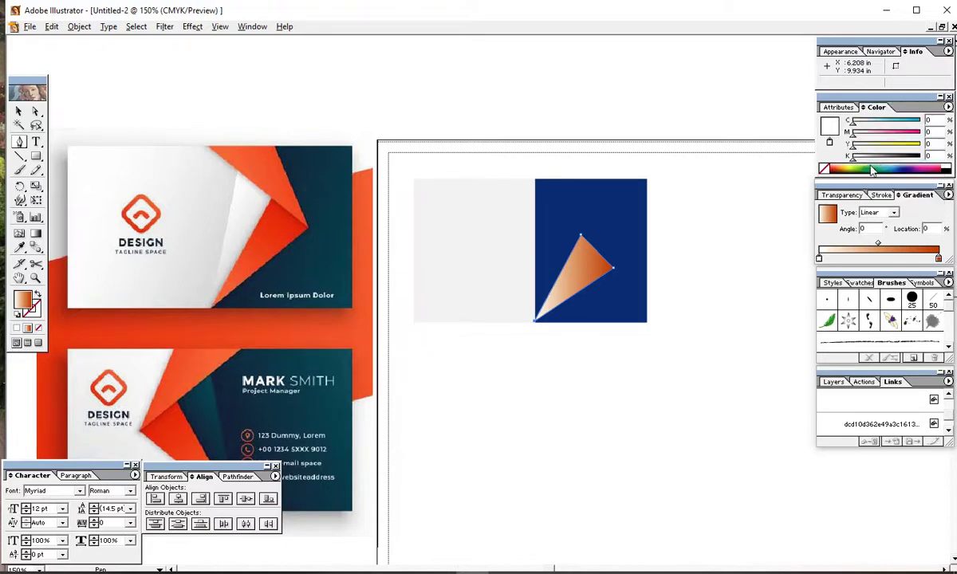
pyautogui.moveTo(853, 135)
pyautogui.mouseDown()
pyautogui.moveTo(890, 134)
pyautogui.moveTo(893, 147)
pyautogui.mouseUp()
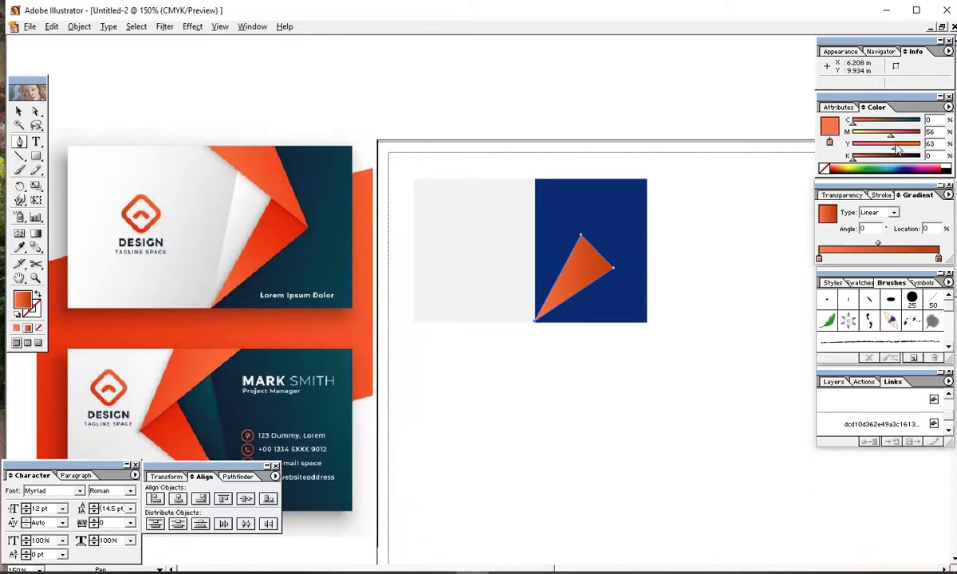
pyautogui.moveTo(890, 136); pyautogui.dragTo(882, 135)
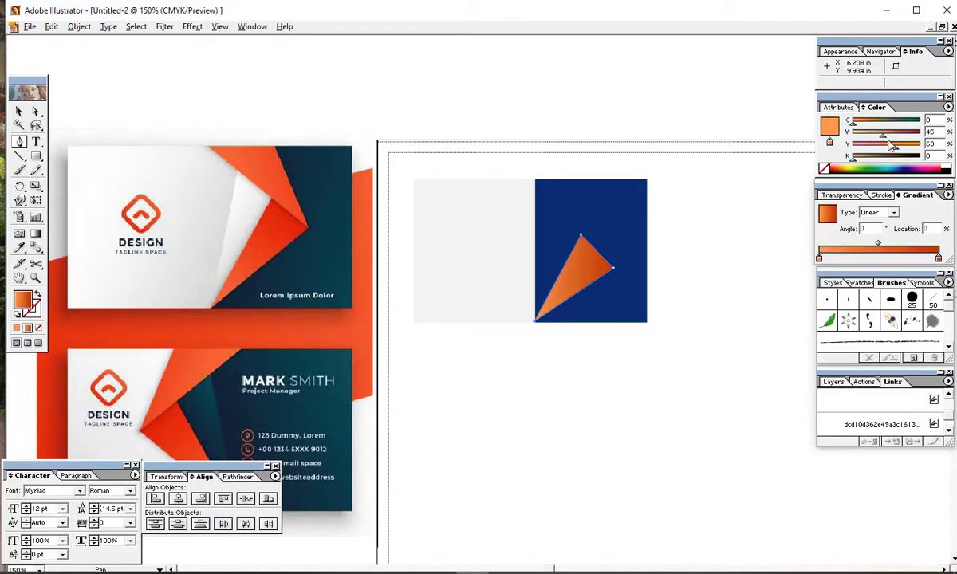
pyautogui.click(753, 258)
pyautogui.moveTo(754, 258); pyautogui.dragTo(277, 264)
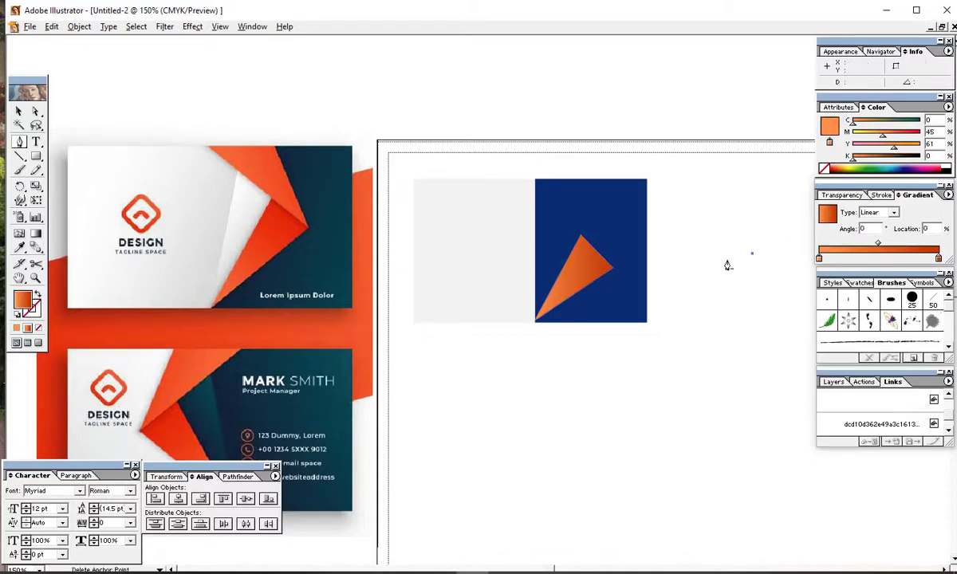
# Undo the stray anchor point and reselect the orange gradient triangle
pyautogui.hotkey('ctrl', 'z')
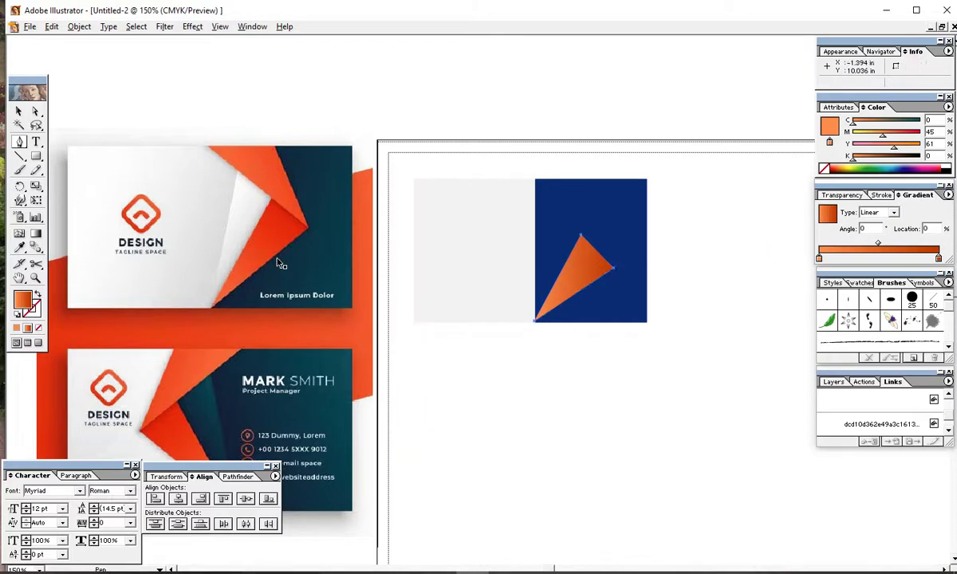
pyautogui.click(20, 111)
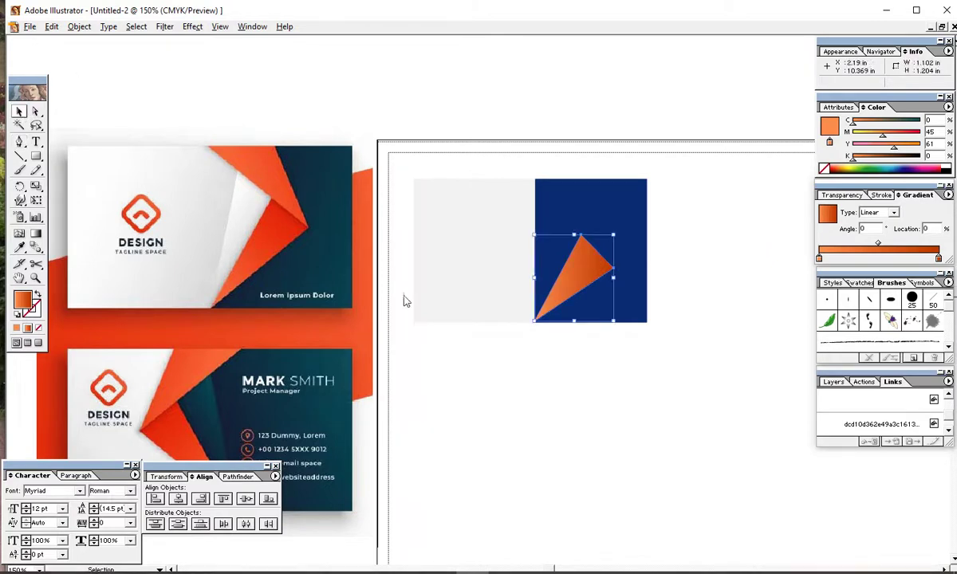
pyautogui.click(608, 341)
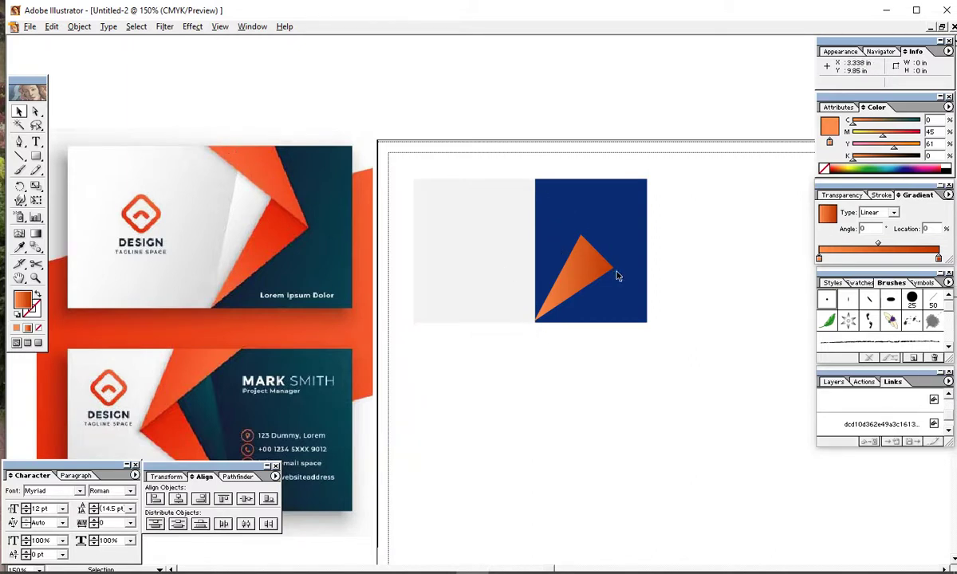
# Draw a second triangle from the panel's top edge to the triangle tip and the card's top edge
pyautogui.click(20, 142)
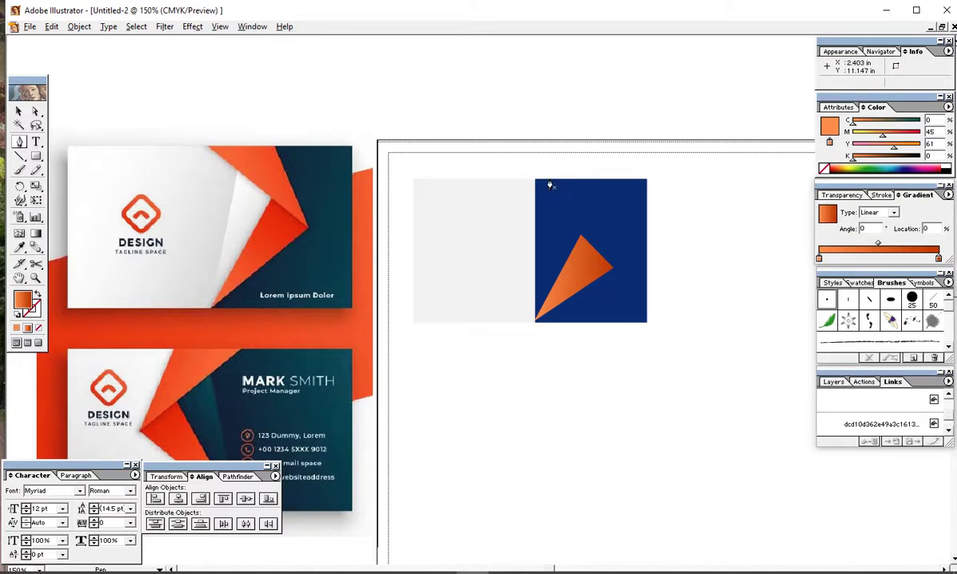
pyautogui.moveTo(548, 180); pyautogui.dragTo(612, 272)
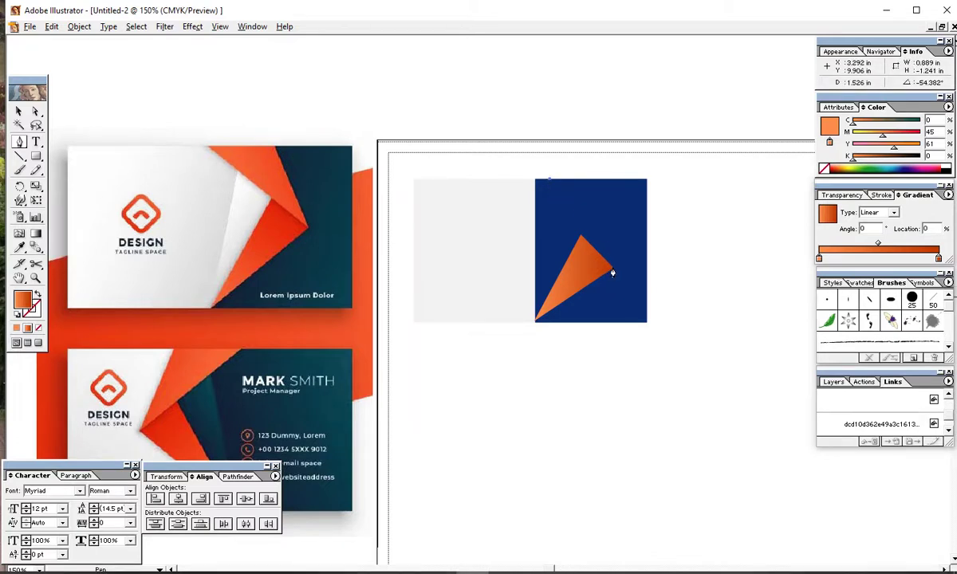
pyautogui.click(612, 269)
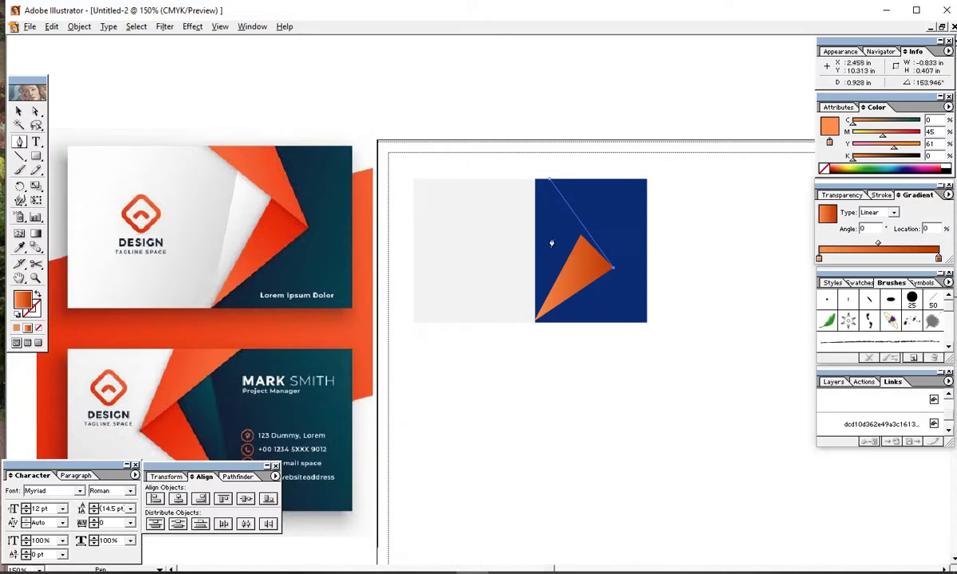
pyautogui.click(486, 183)
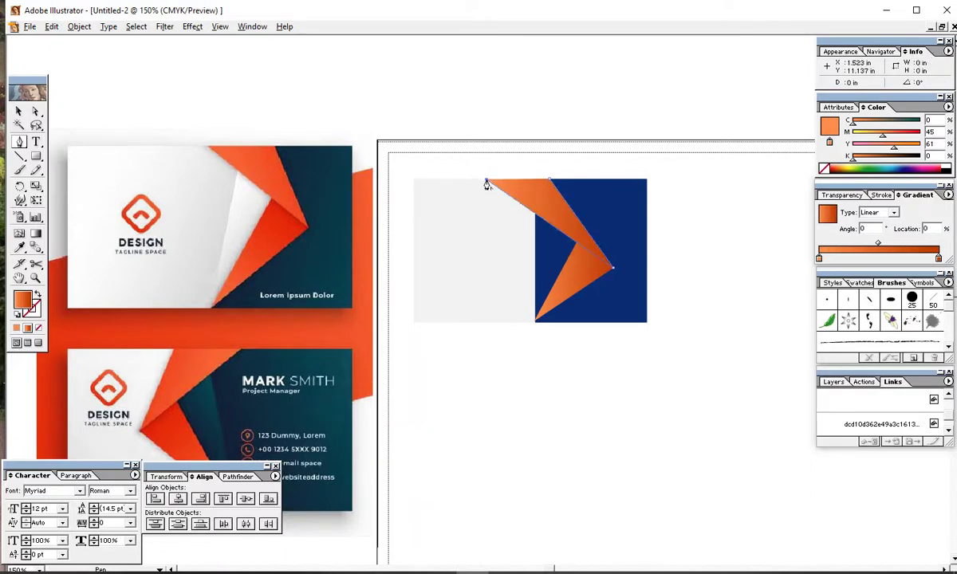
pyautogui.click(549, 182)
# Reselect the lower orange triangle with the Selection tool
pyautogui.click(19, 112)
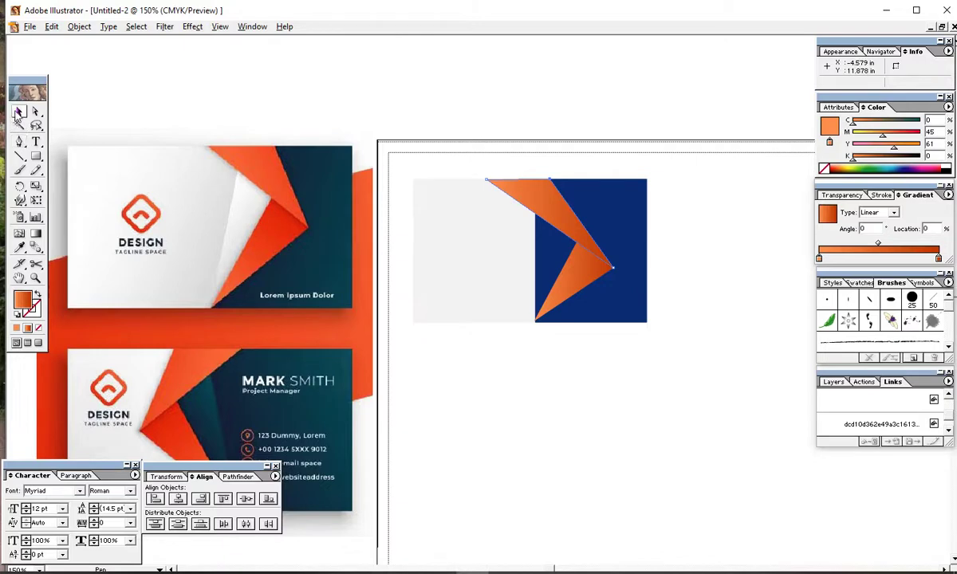
pyautogui.click(470, 98)
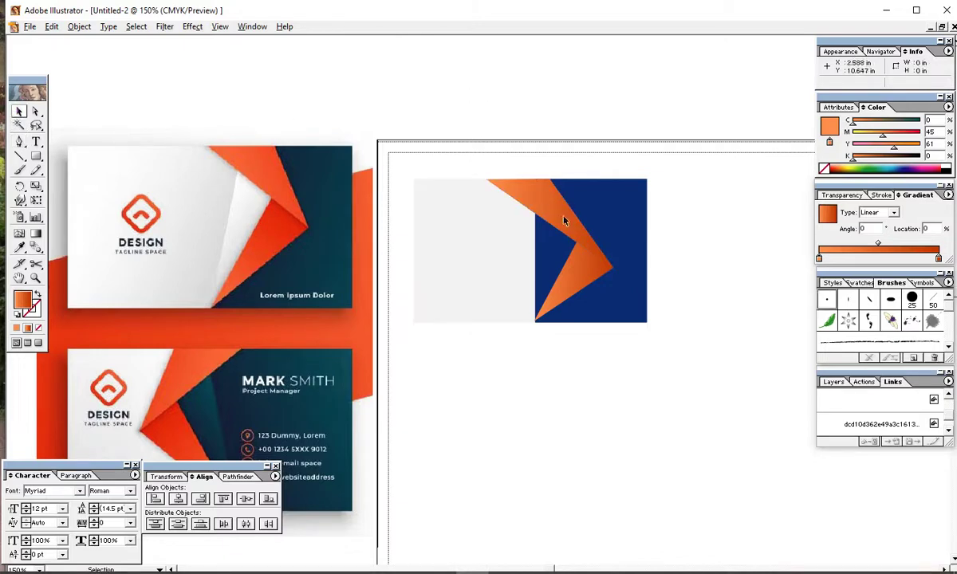
pyautogui.click(584, 281)
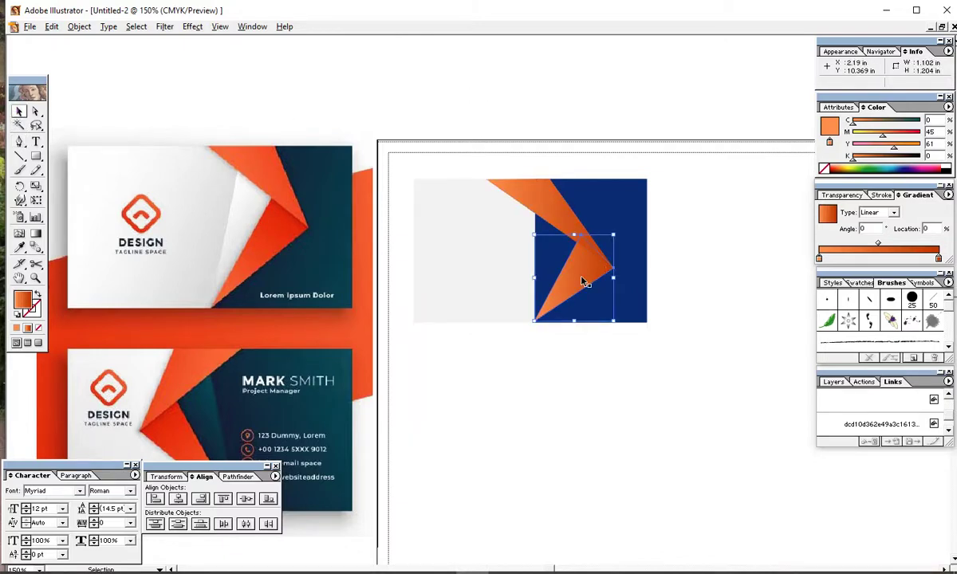
# Make the lower triangle's gradient end colour redder and shift its midpoint left
pyautogui.click(588, 341)
pyautogui.click(590, 266)
pyautogui.click(939, 259)
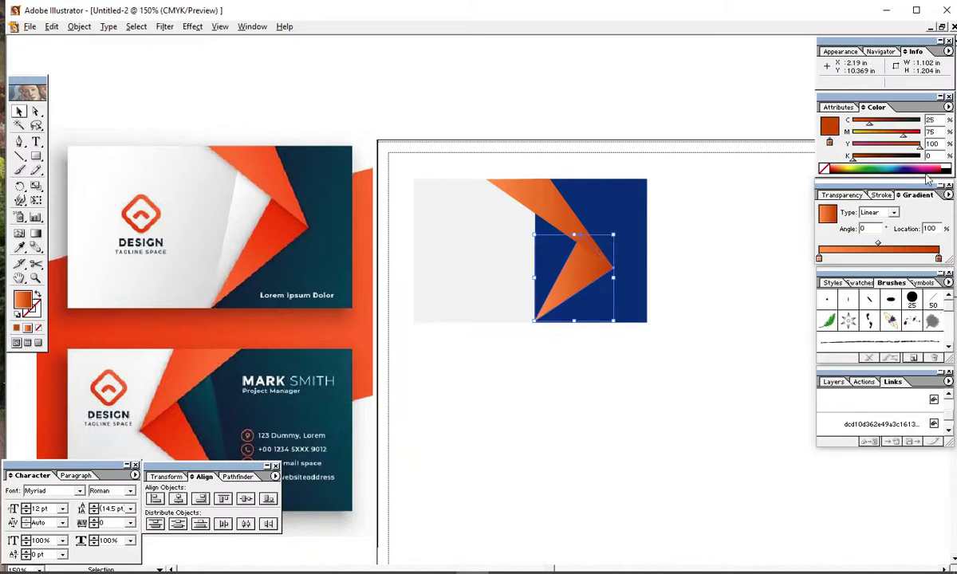
pyautogui.moveTo(904, 137); pyautogui.dragTo(920, 138)
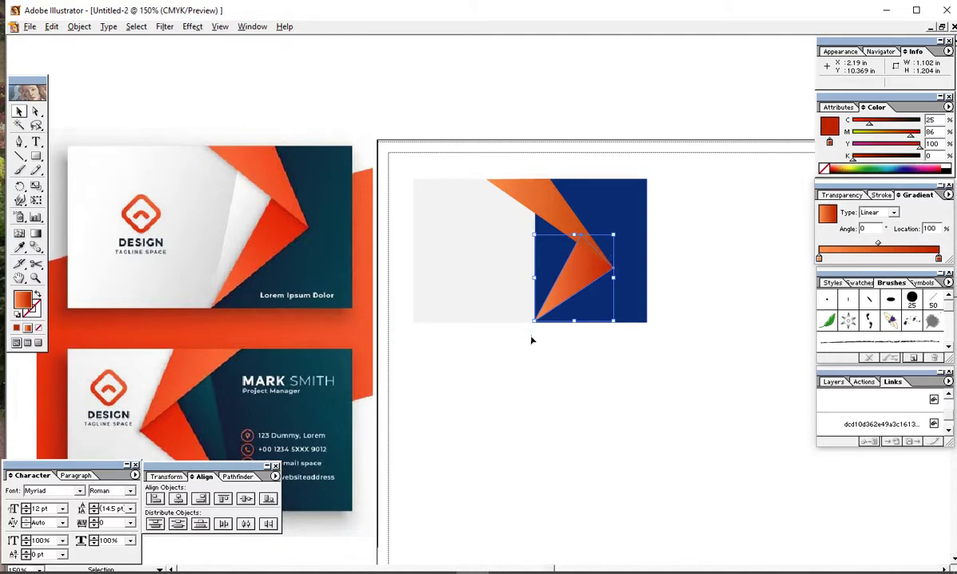
pyautogui.click(878, 245)
pyautogui.moveTo(877, 247); pyautogui.dragTo(857, 250)
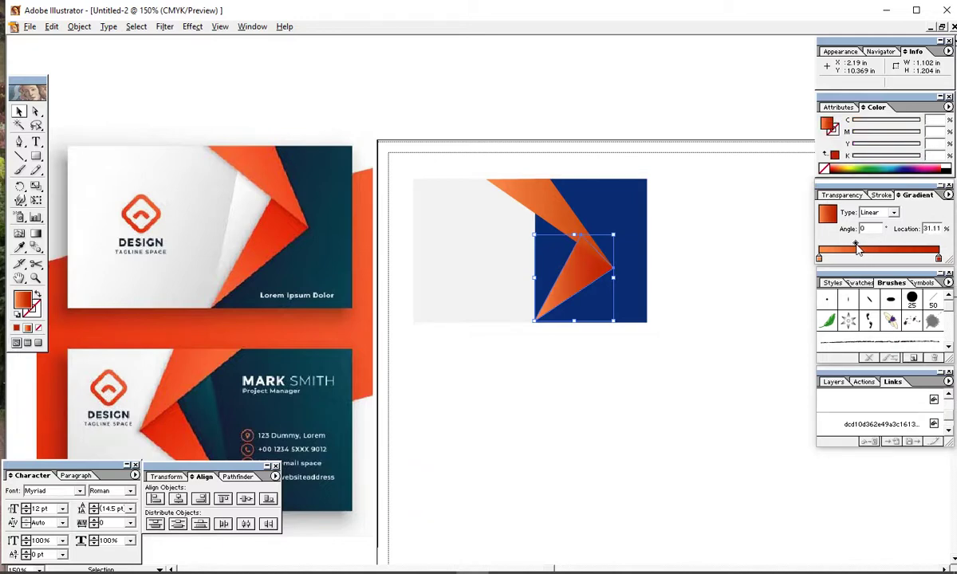
# Darken the upper piece's gradient end to deeper red and move its midpoint to about 29.44%
pyautogui.click(684, 415)
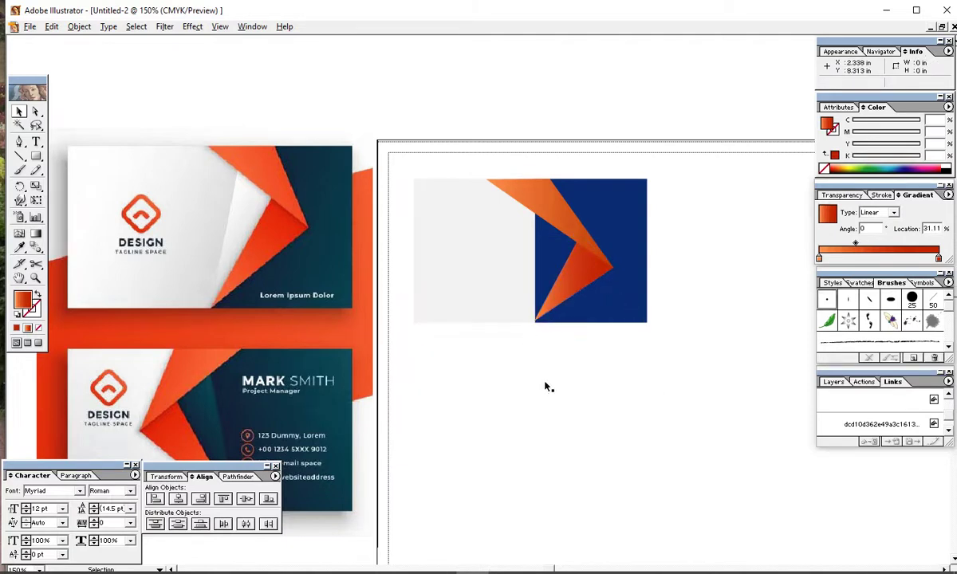
pyautogui.click(556, 209)
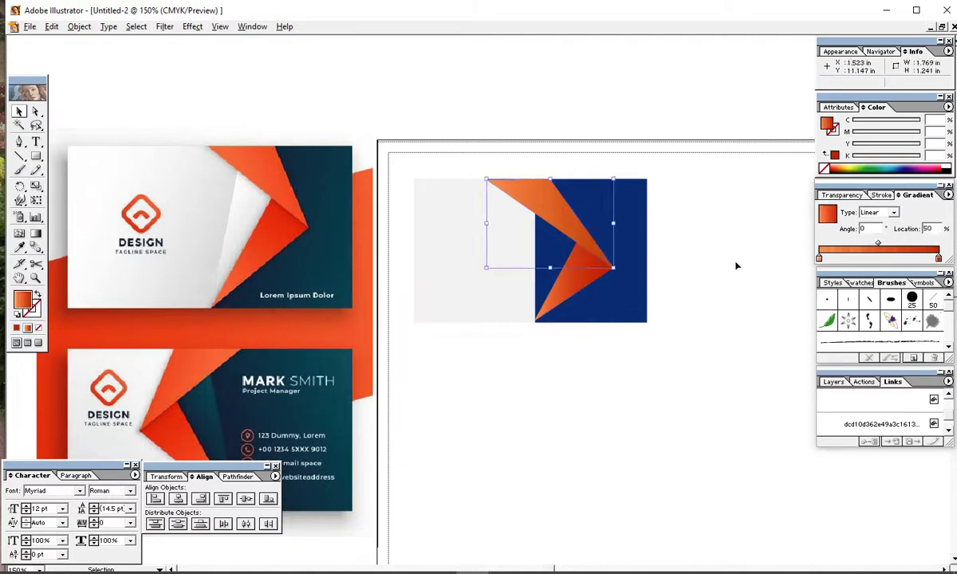
pyautogui.click(938, 258)
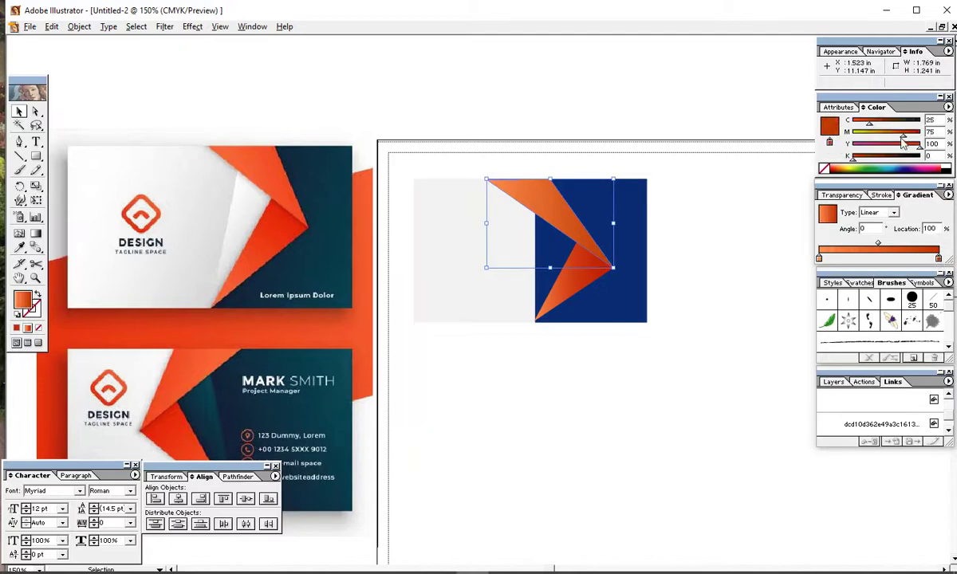
pyautogui.moveTo(903, 136); pyautogui.dragTo(880, 125)
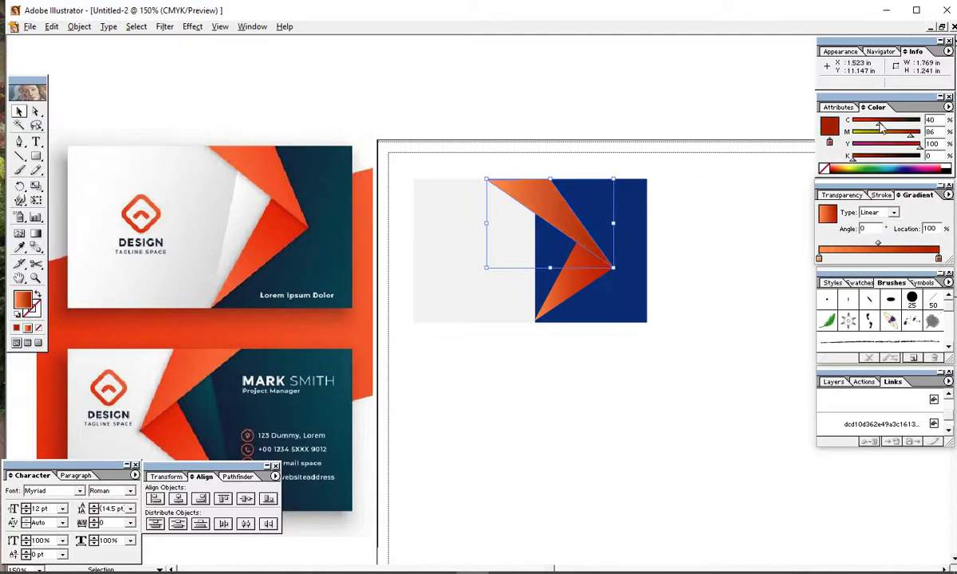
pyautogui.click(648, 293)
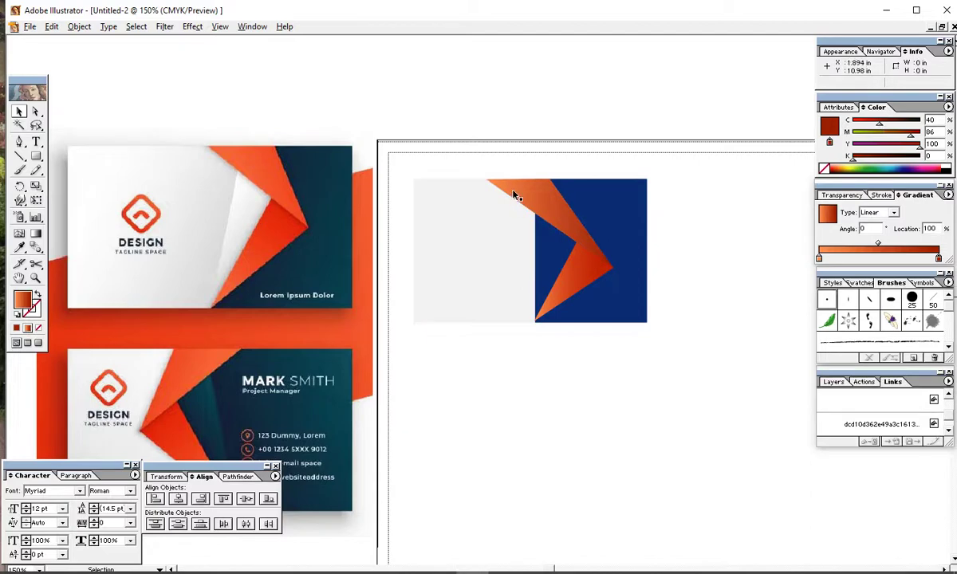
pyautogui.click(514, 193)
pyautogui.moveTo(877, 244); pyautogui.dragTo(853, 243)
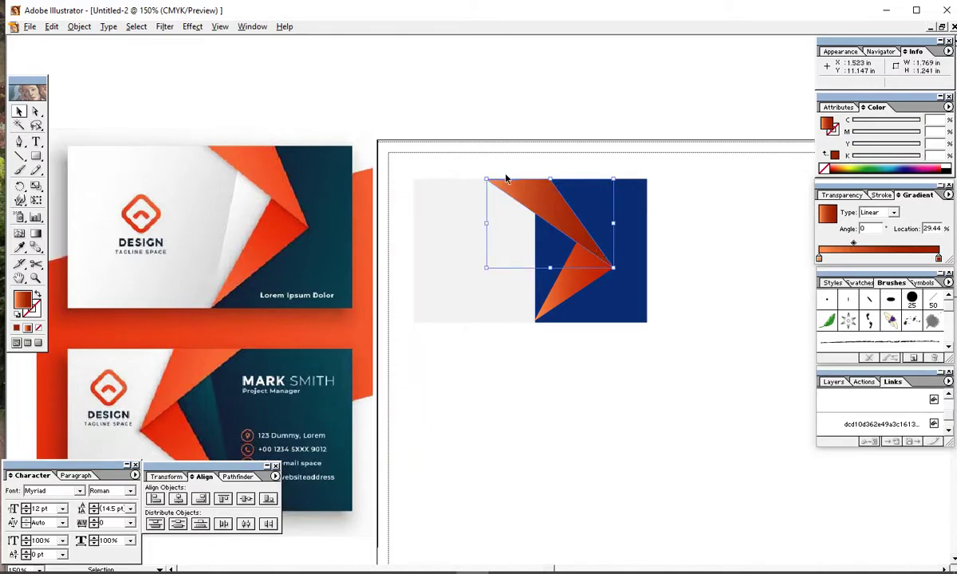
# Try gradient angles of 38°, 51° and -58° on the upper chevron piece
pyautogui.doubleClick(865, 229)
pyautogui.write('38')
pyautogui.press('Return')
pyautogui.write('51')
pyautogui.press('Return')
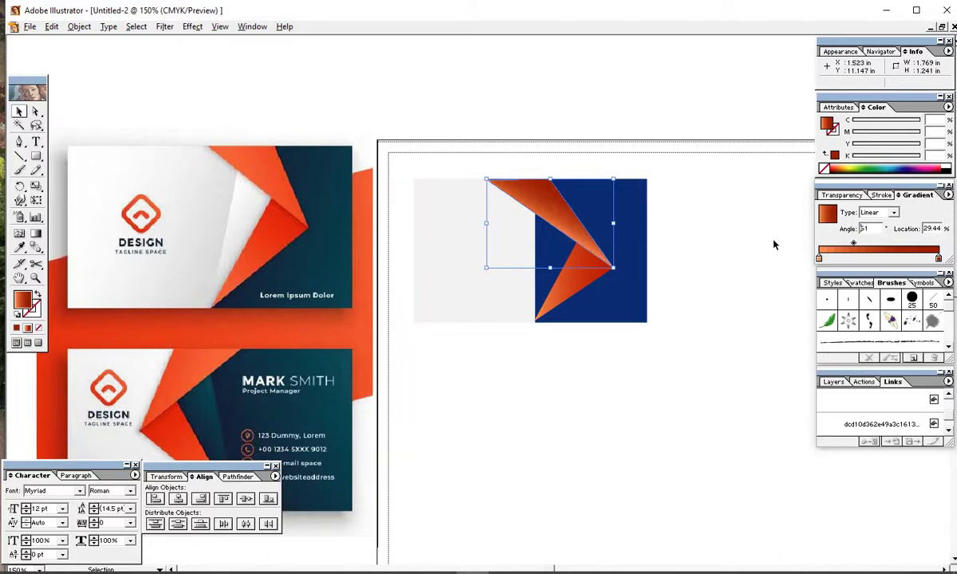
pyautogui.press('Up')
pyautogui.press('Up')
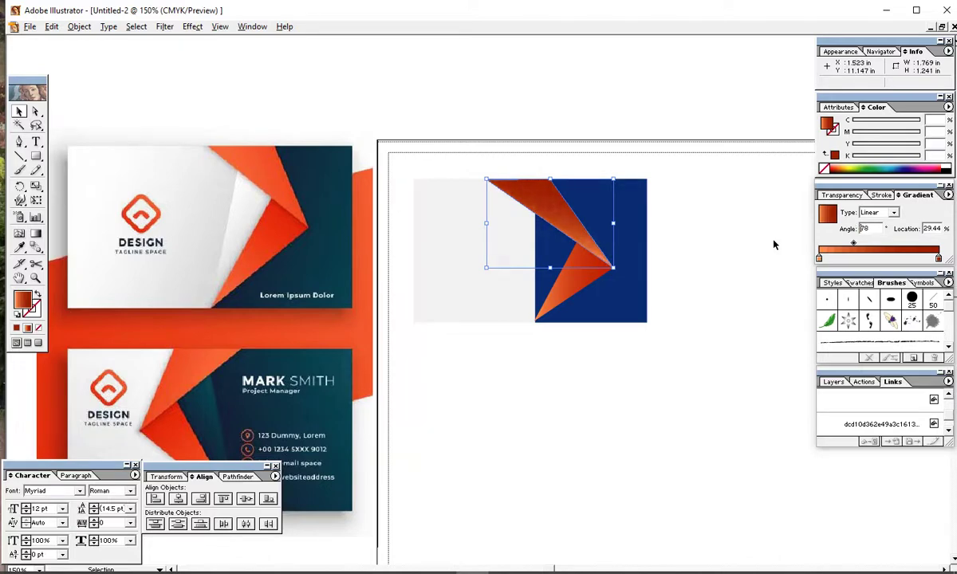
pyautogui.write('3')
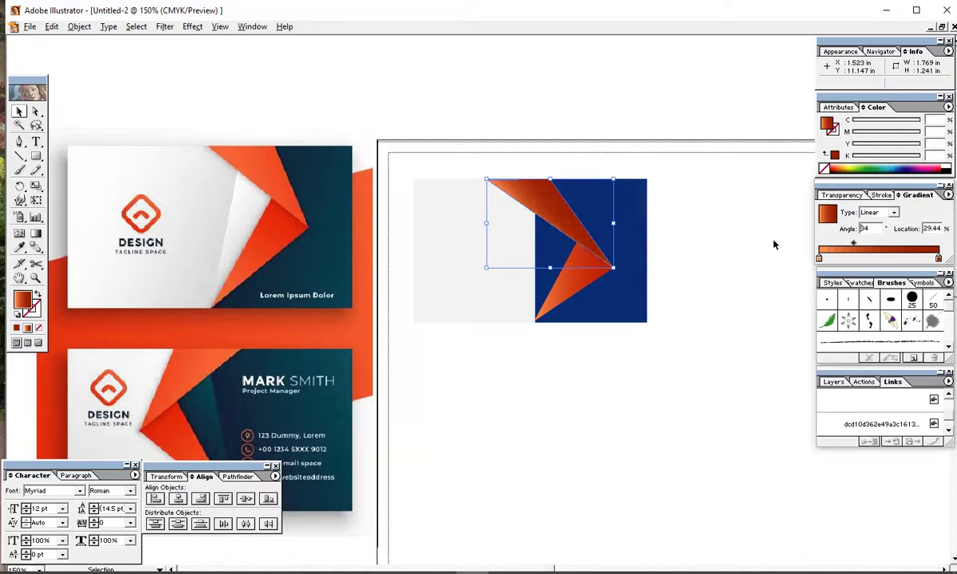
pyautogui.press('BackSpace')
pyautogui.write('-58')
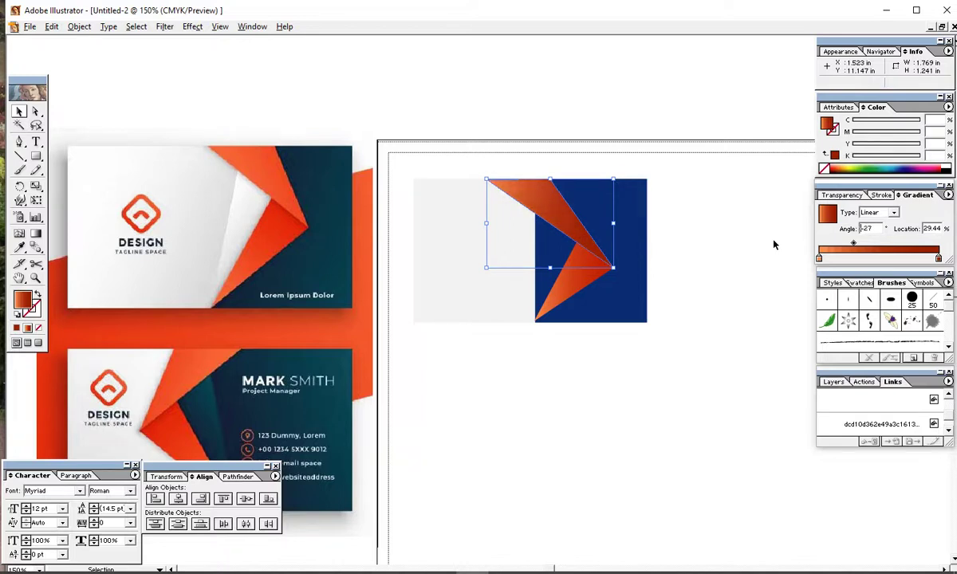
pyautogui.press('Return')
# Settle the upper piece's gradient angle at -147° and deselect it
pyautogui.hotkey('shift', 'Down')
pyautogui.hotkey('shift', 'Down')
pyautogui.hotkey('shift', 'Down')
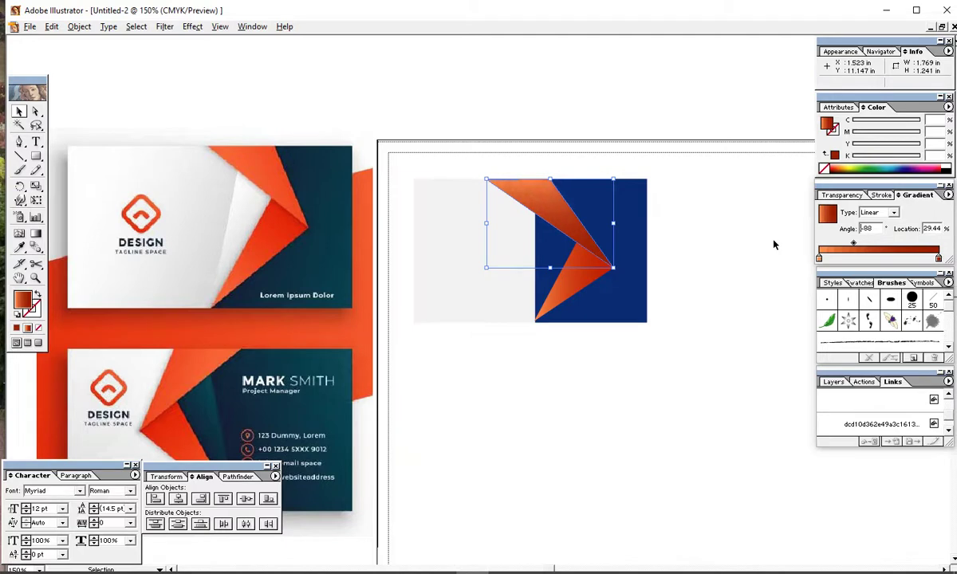
pyautogui.hotkey('shift', 'Down')
pyautogui.hotkey('shift', 'Down')
pyautogui.hotkey('shift', 'Down')
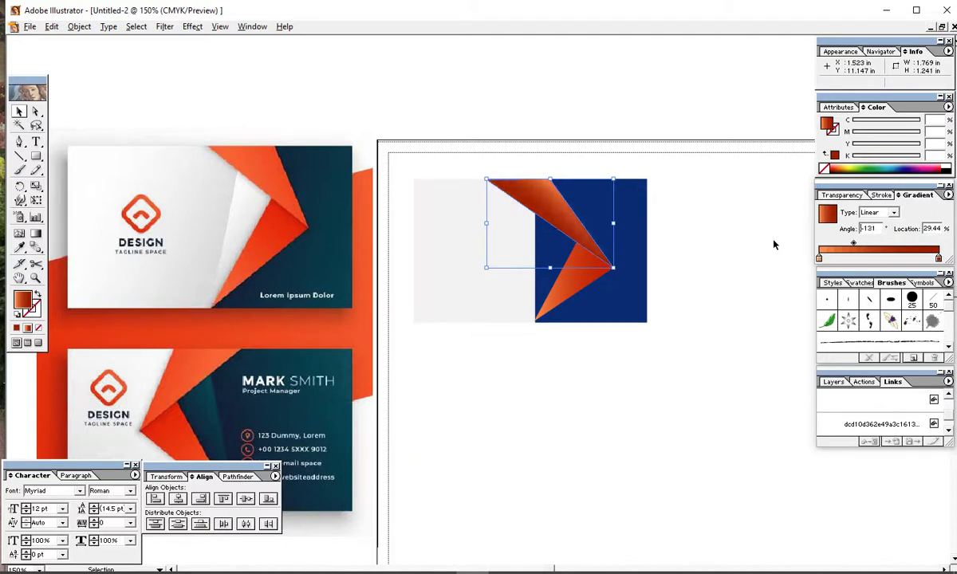
pyautogui.write('-143')
pyautogui.press('Return')
pyautogui.write('-149')
pyautogui.press('Return')
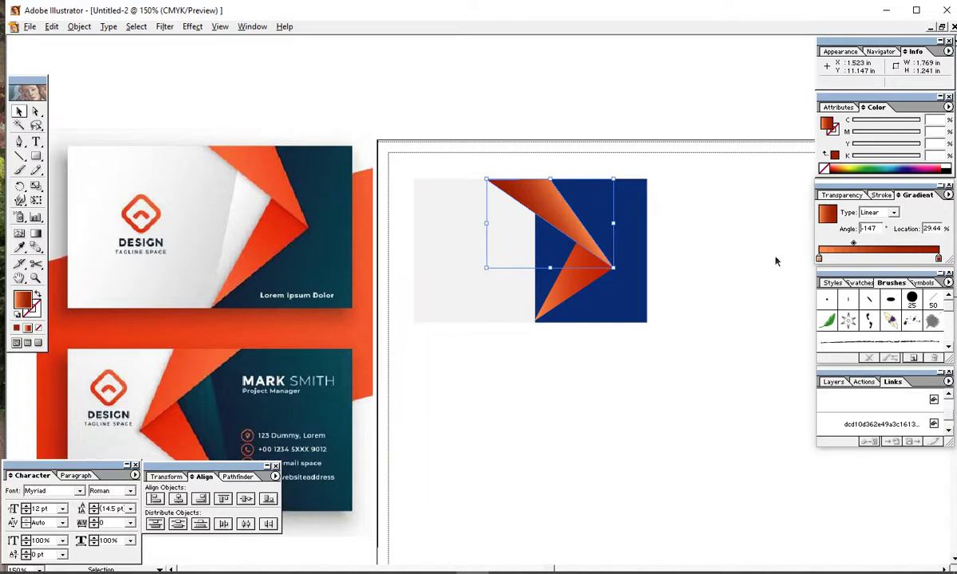
pyautogui.click(652, 343)
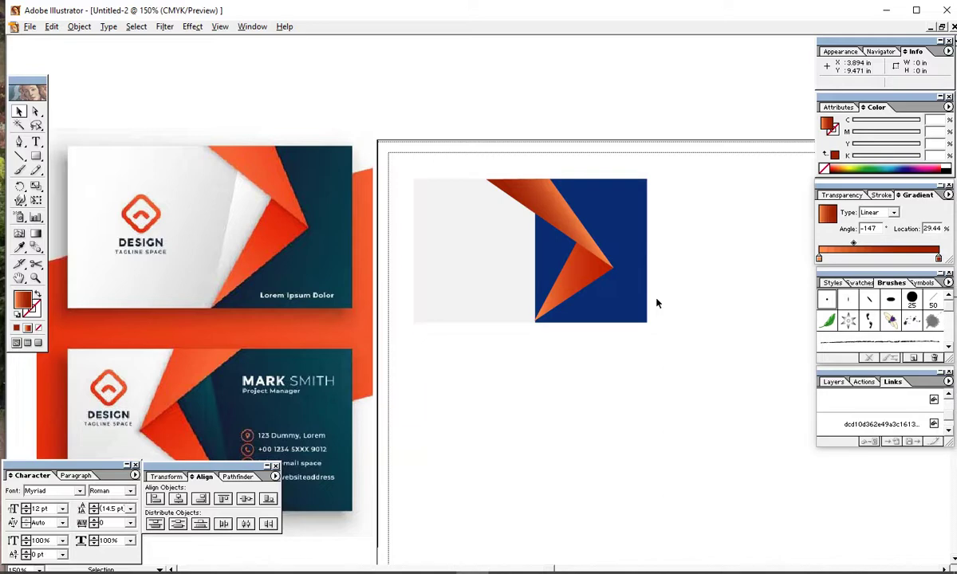
# Inspect the chevron by selecting the lower triangle and the upper piece in turn
pyautogui.click(569, 291)
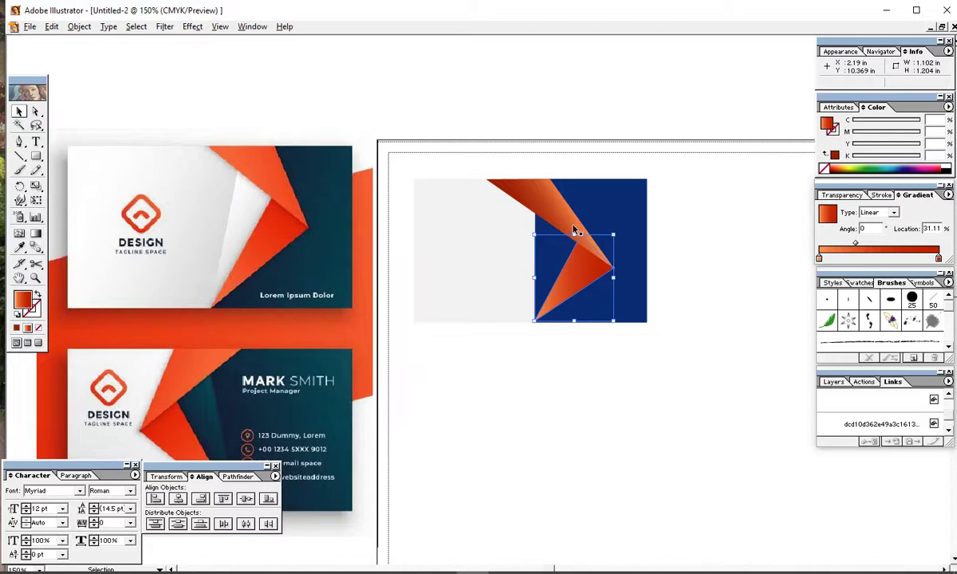
pyautogui.click(481, 383)
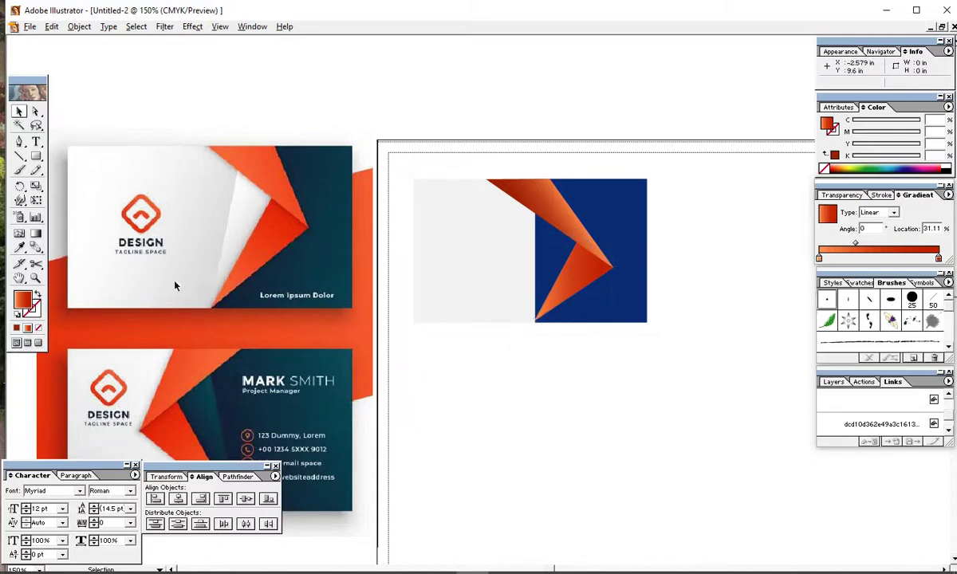
pyautogui.click(574, 288)
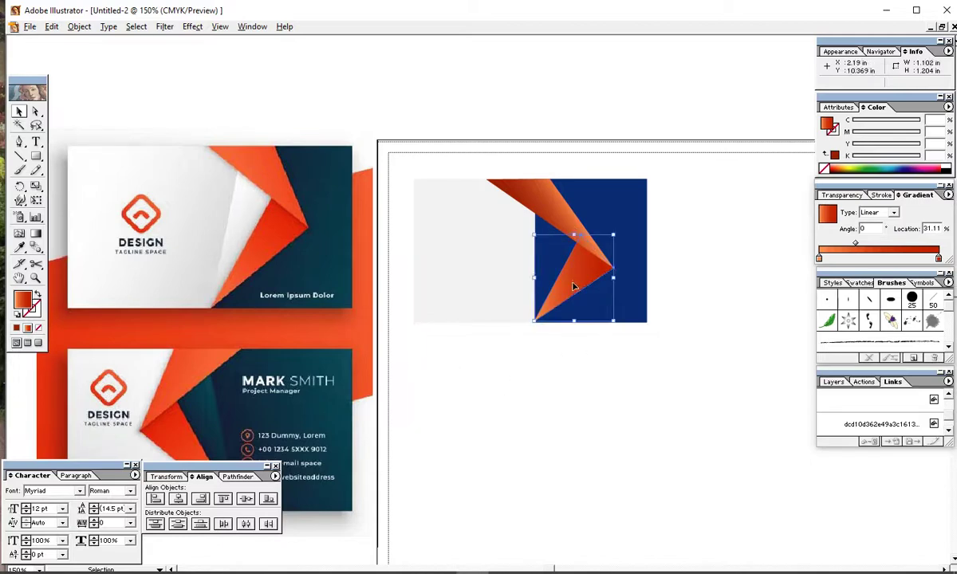
pyautogui.click(546, 202)
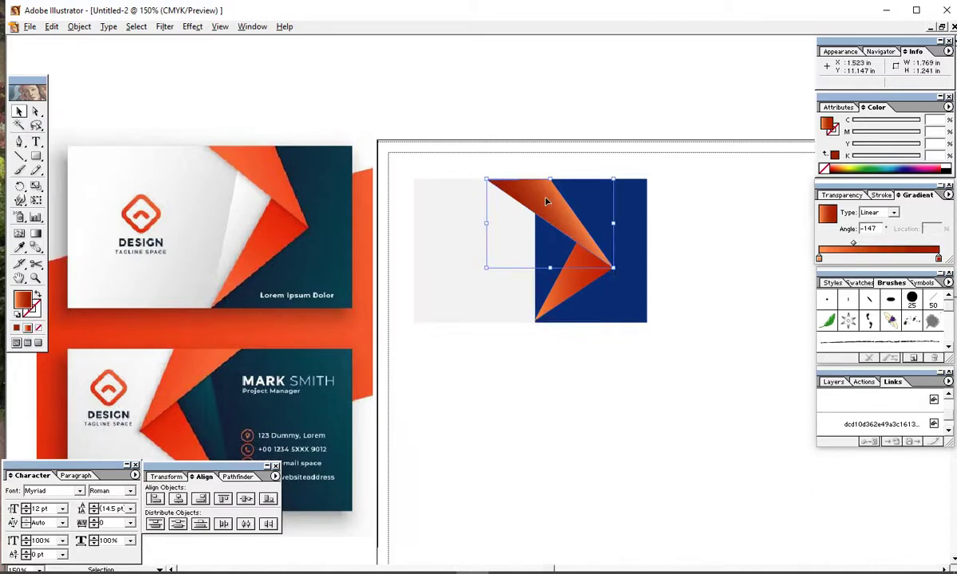
pyautogui.click(479, 346)
# Draw a lower triangle from the panel's bottom-left corner to the chevron tip and send it backward
pyautogui.click(19, 142)
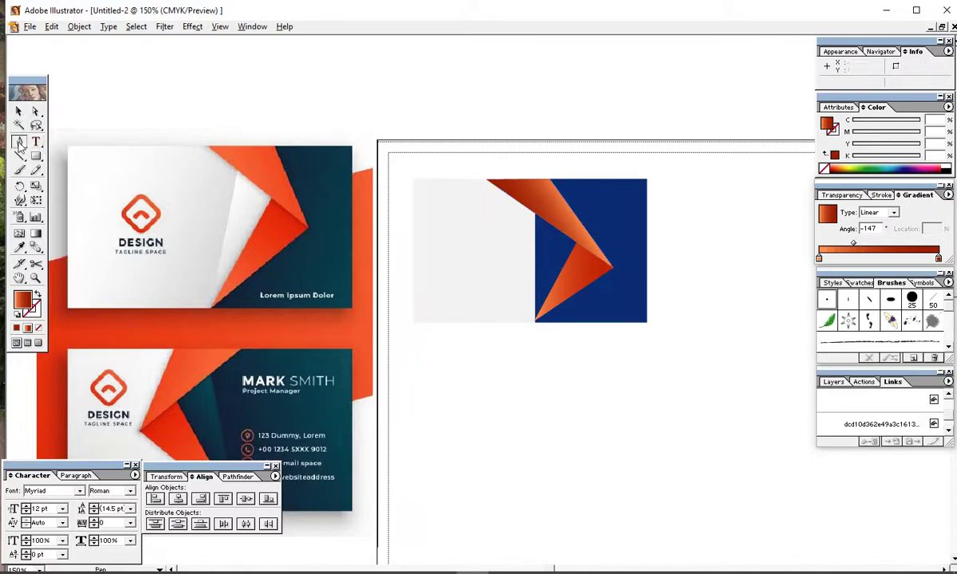
pyautogui.click(531, 321)
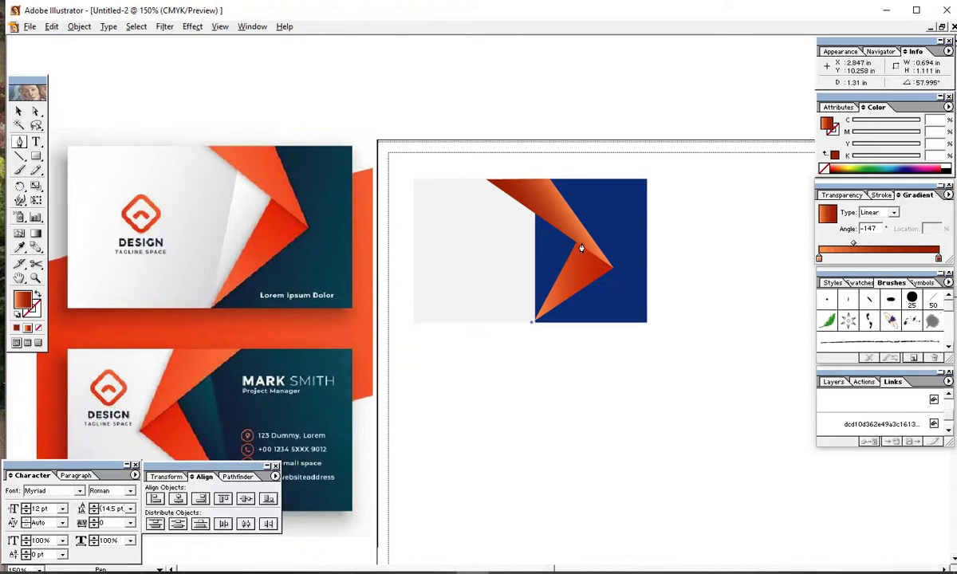
pyautogui.click(574, 248)
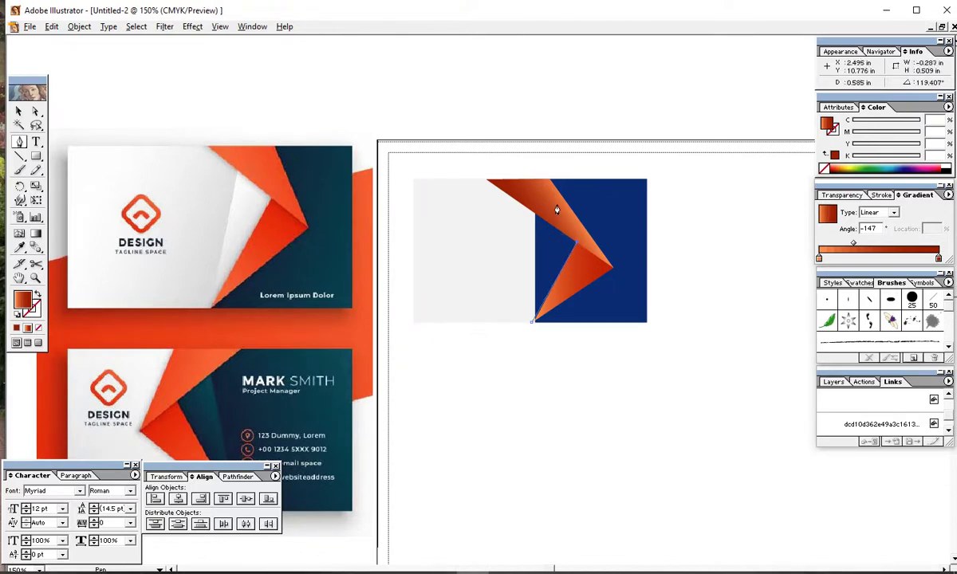
pyautogui.click(556, 210)
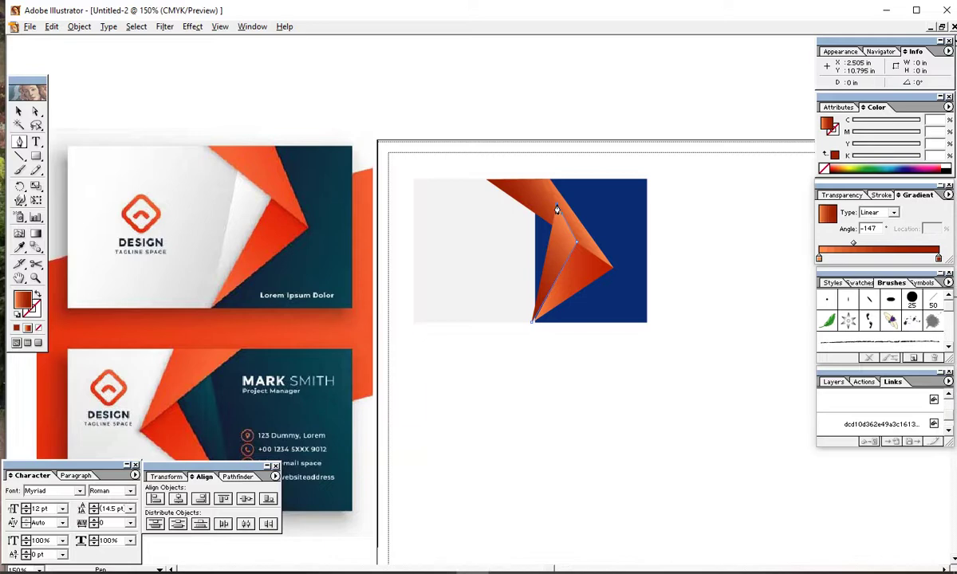
pyautogui.hotkey('ctrl', '[')
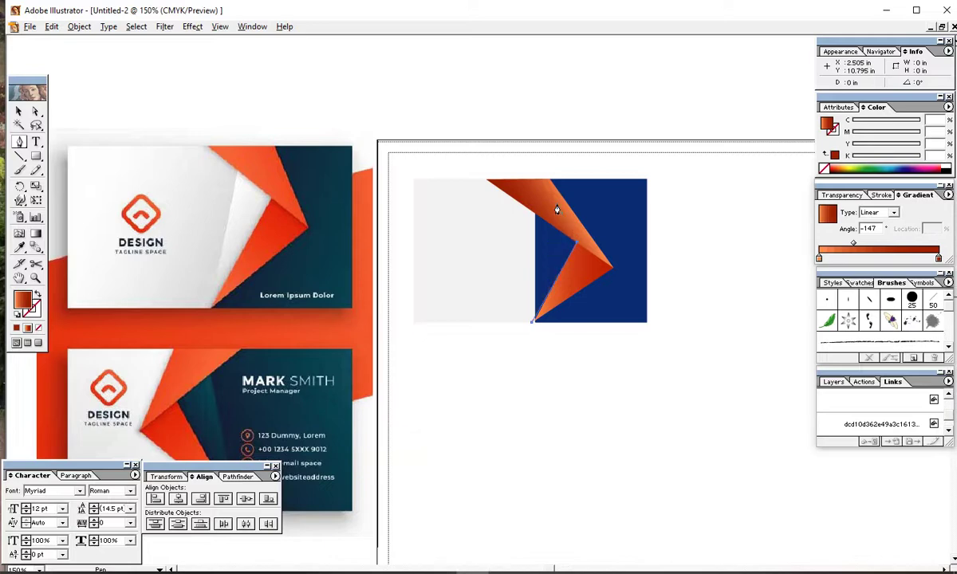
pyautogui.hotkey('ctrl', 'shift', 'a')
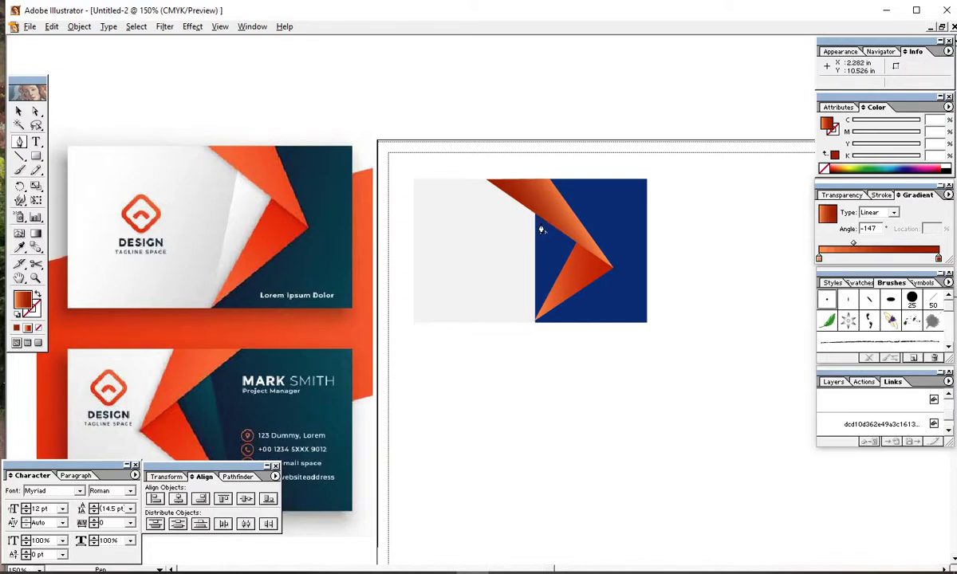
# Draw a curved facet shape from the chevron's inner point, then delete it
pyautogui.moveTo(540, 225); pyautogui.dragTo(482, 324)
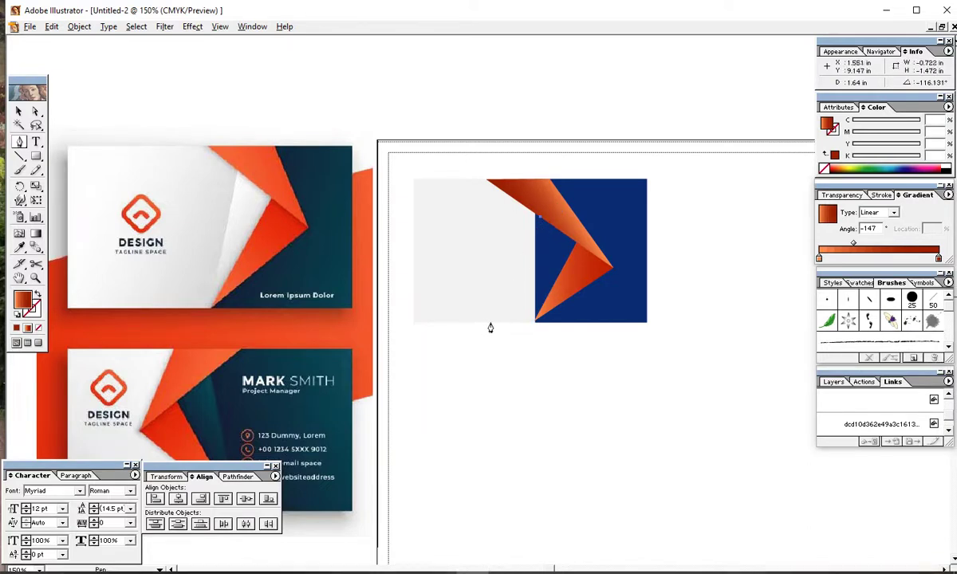
pyautogui.moveTo(483, 324); pyautogui.dragTo(499, 327)
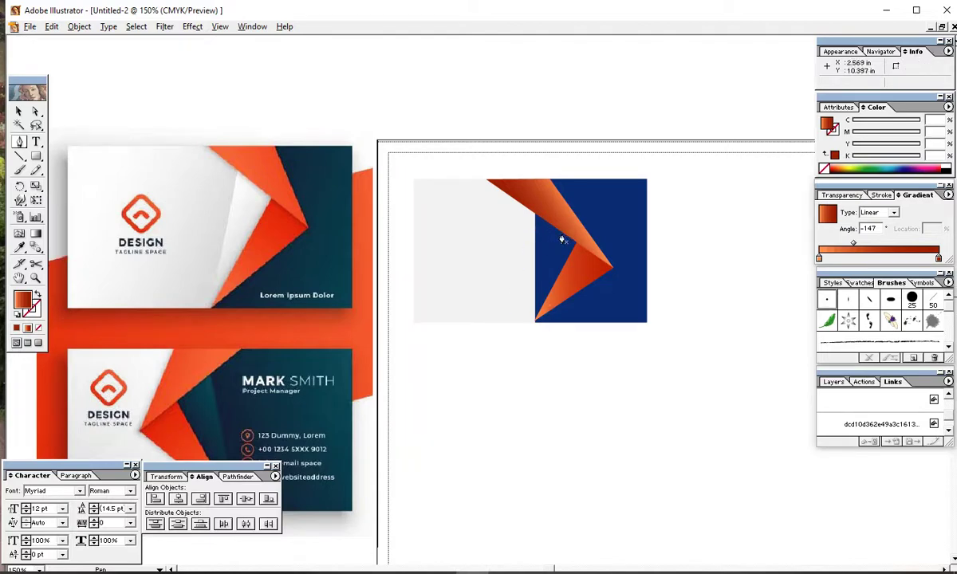
pyautogui.moveTo(561, 237); pyautogui.dragTo(514, 328)
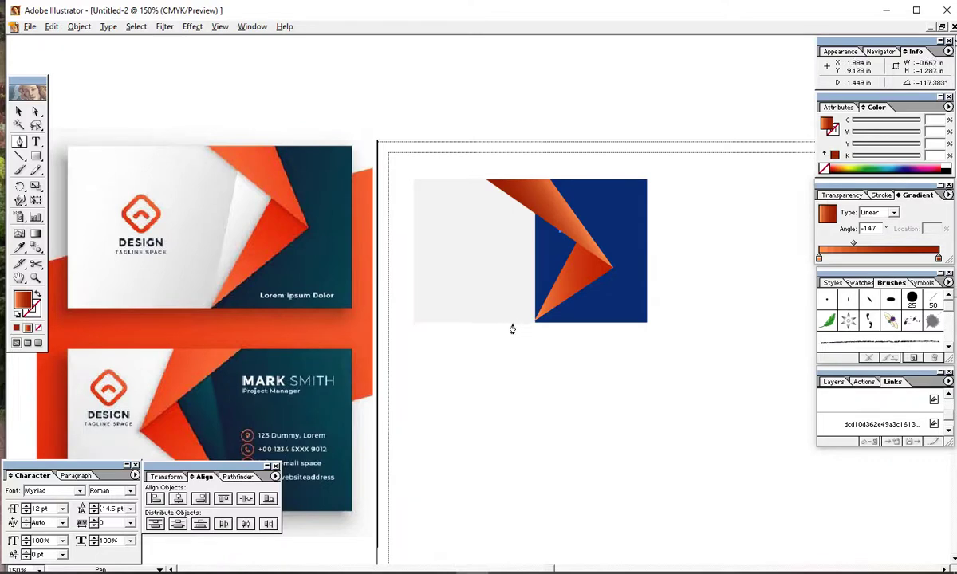
pyautogui.click(511, 324)
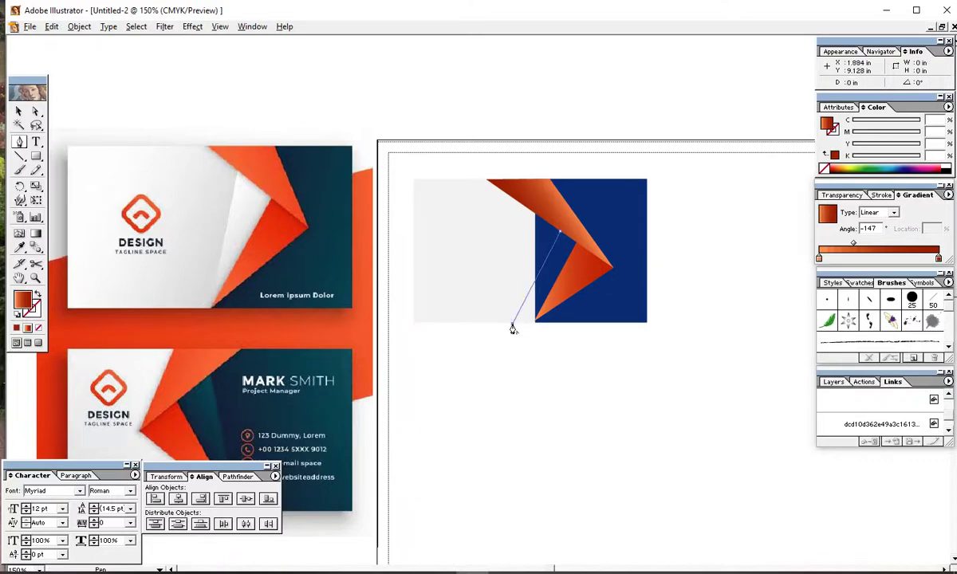
pyautogui.click(586, 256)
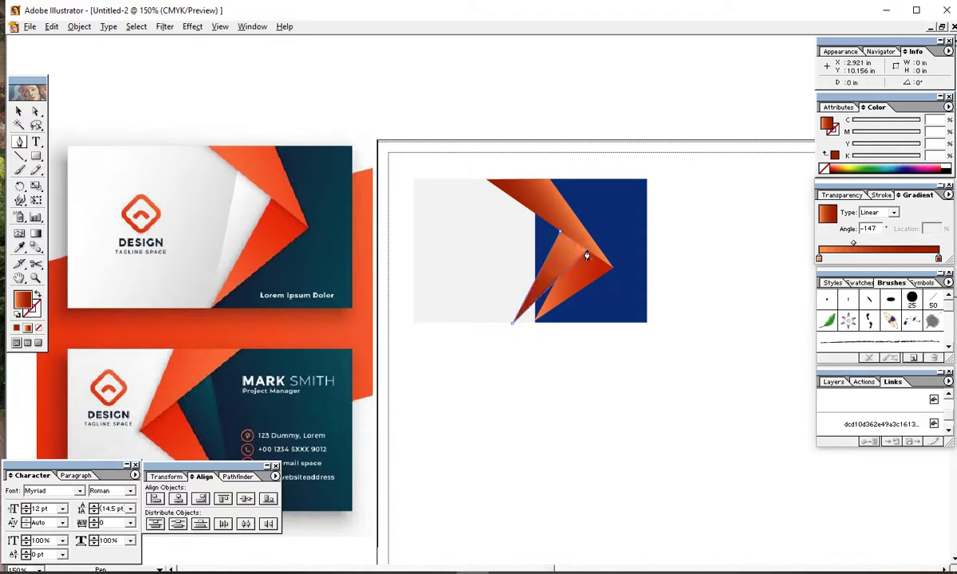
pyautogui.moveTo(586, 256); pyautogui.dragTo(559, 236)
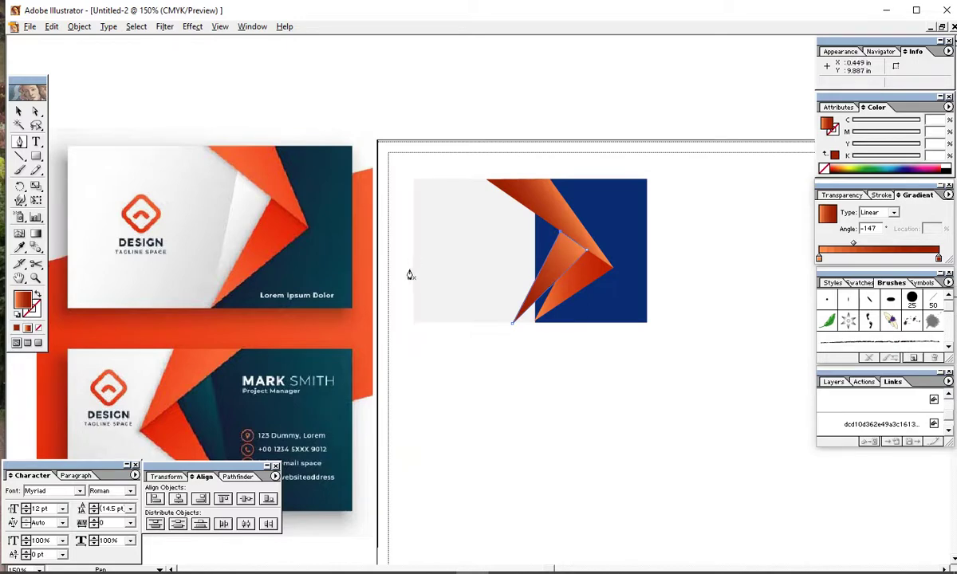
pyautogui.press('Delete')
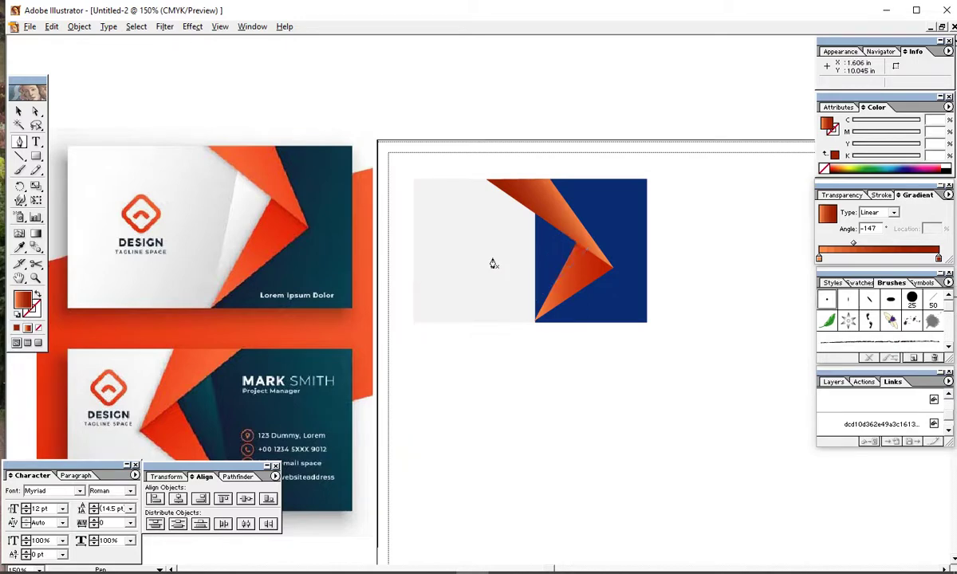
# Redraw the facet as a straight triangle from the inner point to the bottom edge
pyautogui.click(540, 217)
pyautogui.click(511, 322)
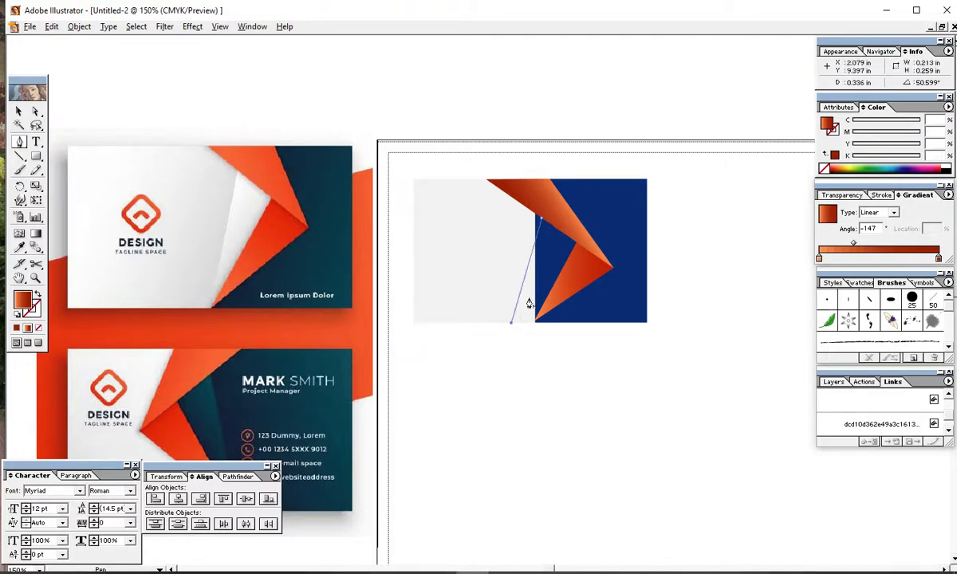
pyautogui.click(571, 243)
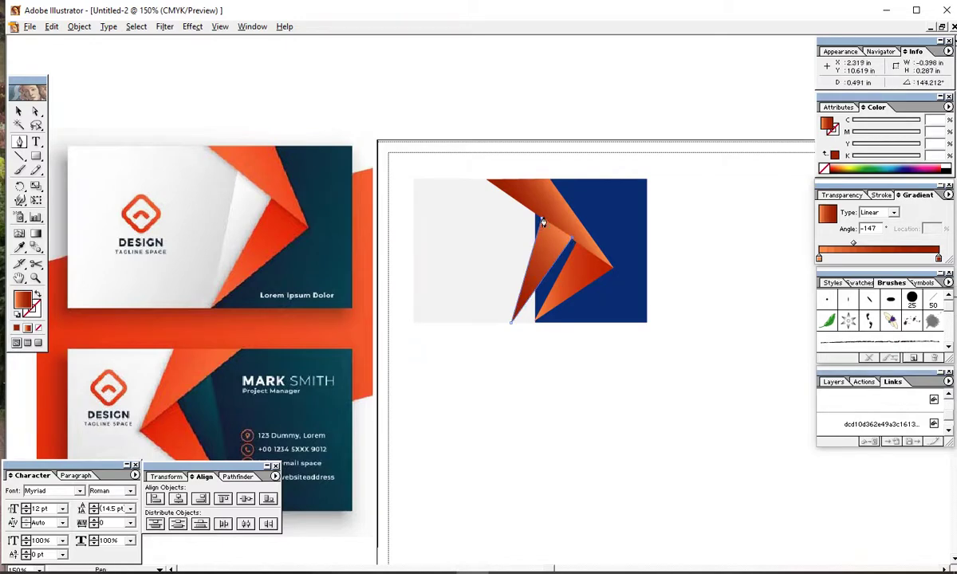
pyautogui.click(540, 218)
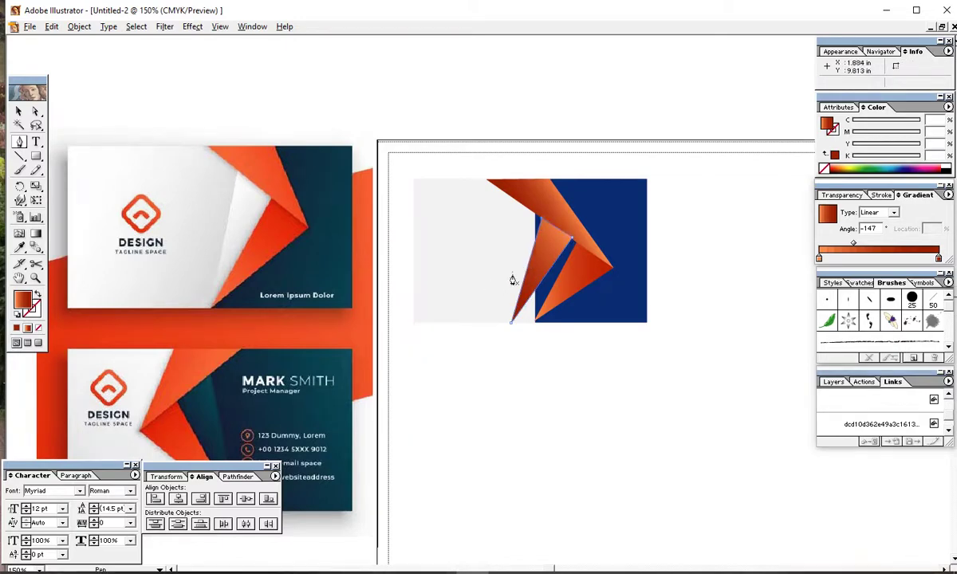
# Delete the lower orange triangle, then use undo to restore it
pyautogui.click(18, 112)
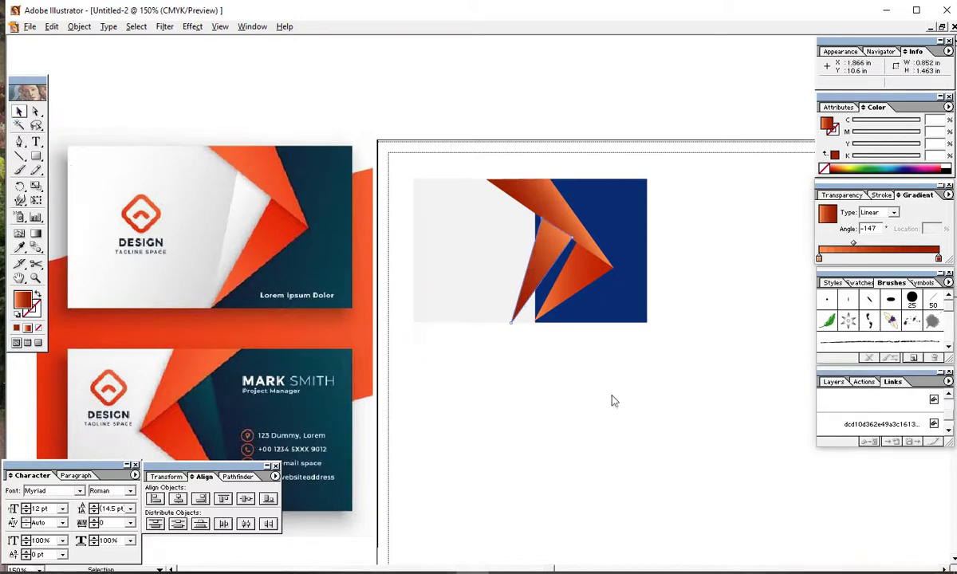
pyautogui.click(584, 274)
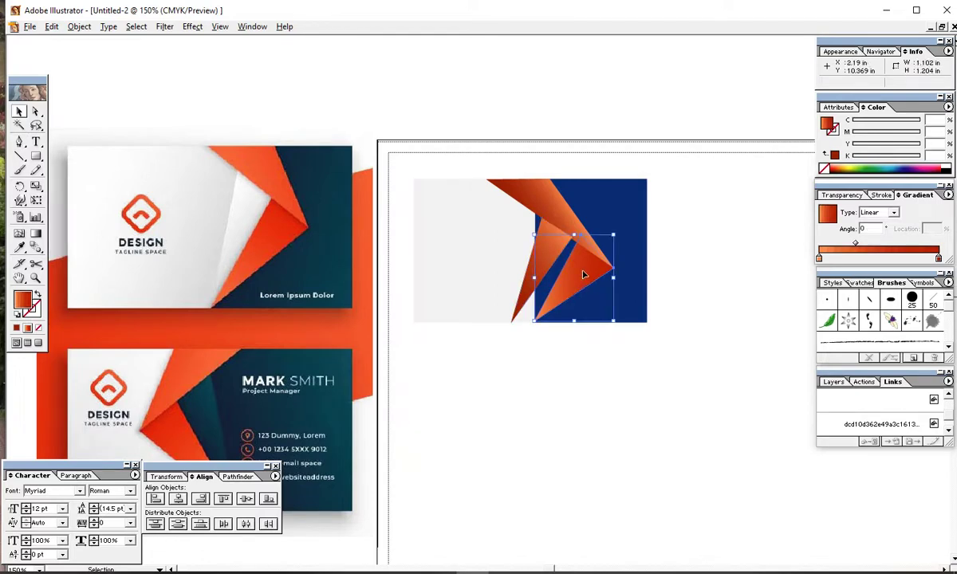
pyautogui.press('Delete')
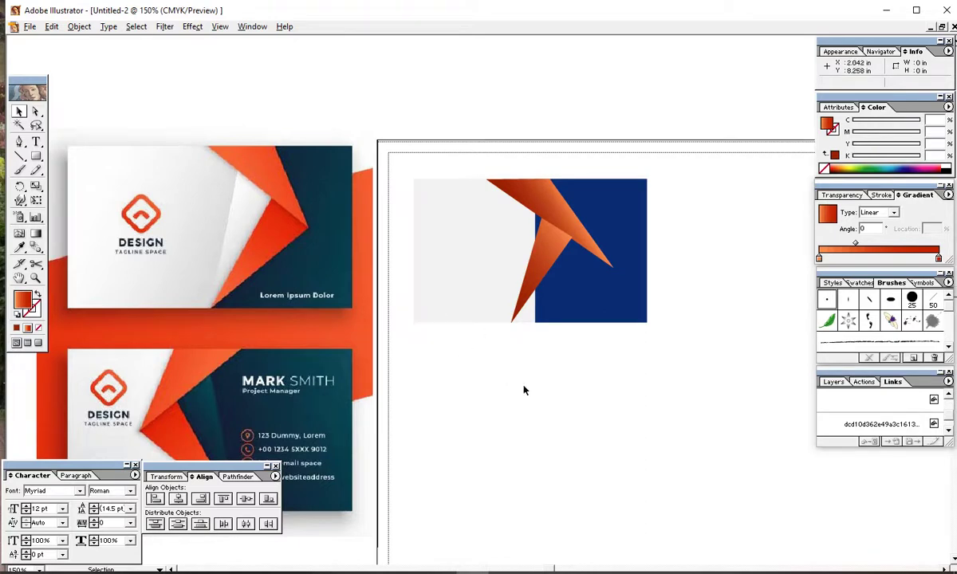
pyautogui.hotkey('ctrl', 'z')
pyautogui.hotkey('ctrl', 'z')
pyautogui.hotkey('ctrl', 'z')
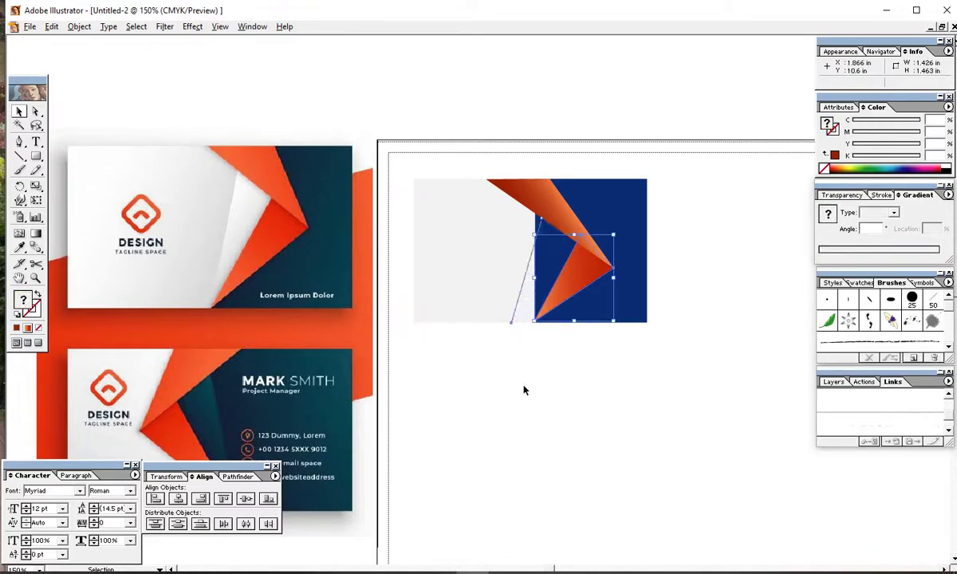
pyautogui.press('Delete')
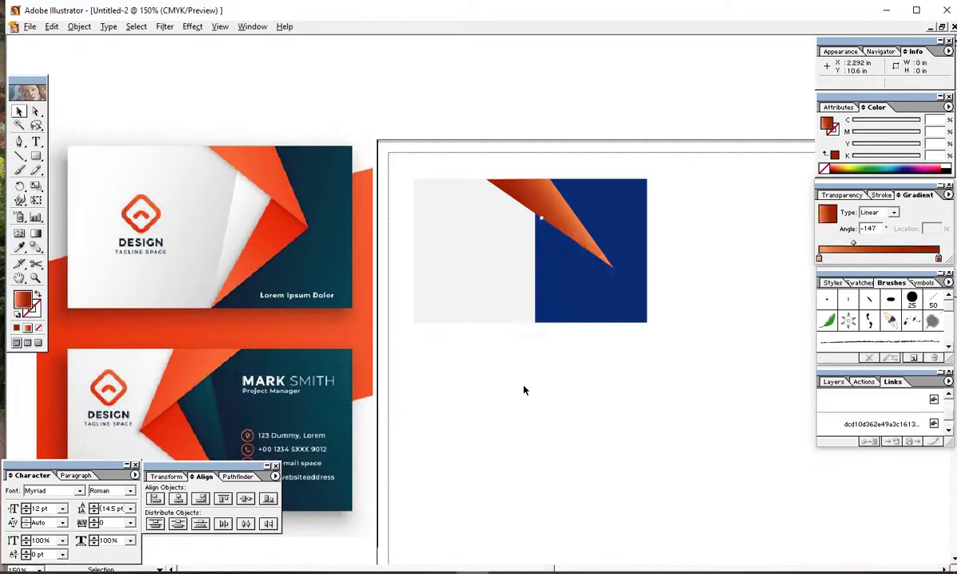
pyautogui.hotkey('ctrl', 'z')
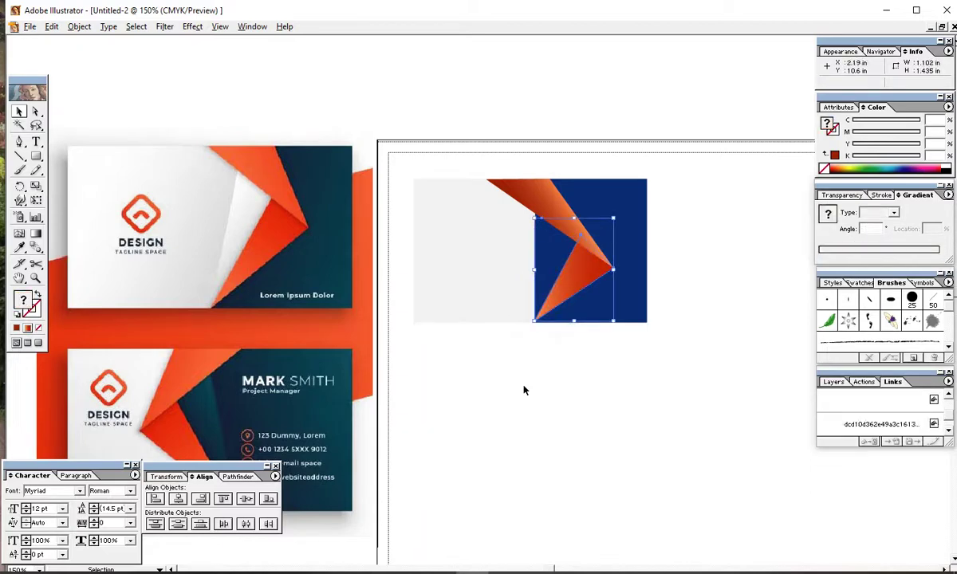
pyautogui.click(523, 390)
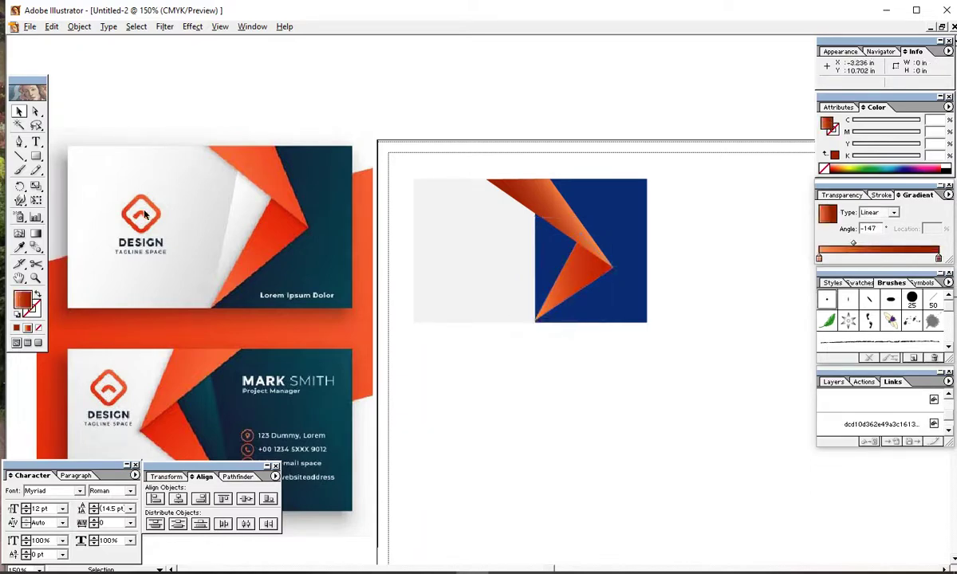
# Draw a triangular facet from the lower triangle's bottom tip and fill it white
pyautogui.click(19, 143)
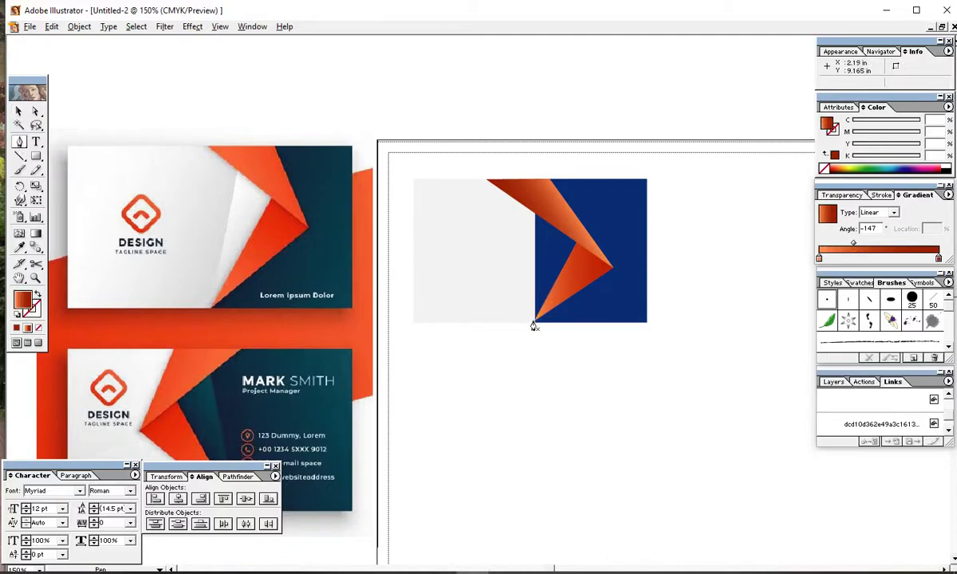
pyautogui.moveTo(532, 328); pyautogui.dragTo(577, 246)
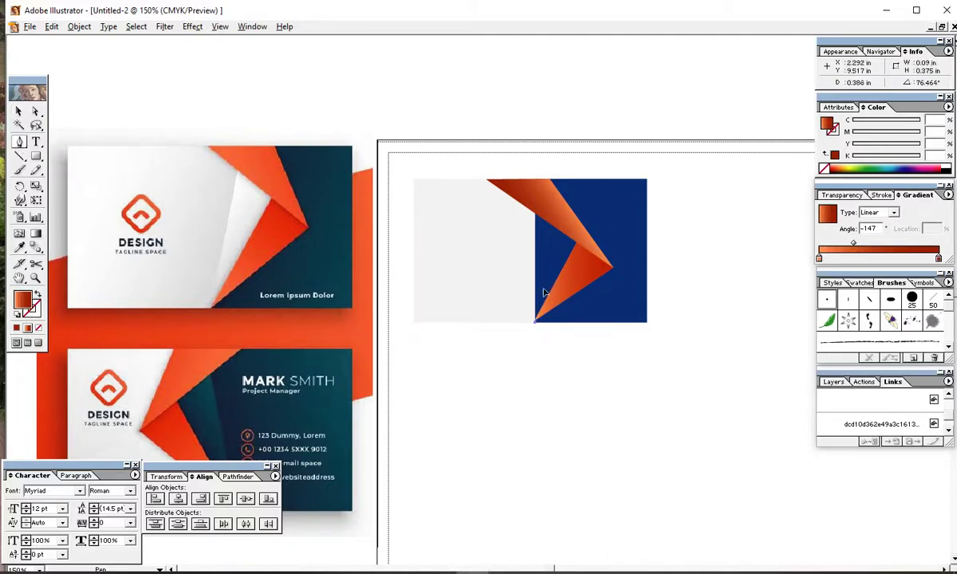
pyautogui.click(577, 247)
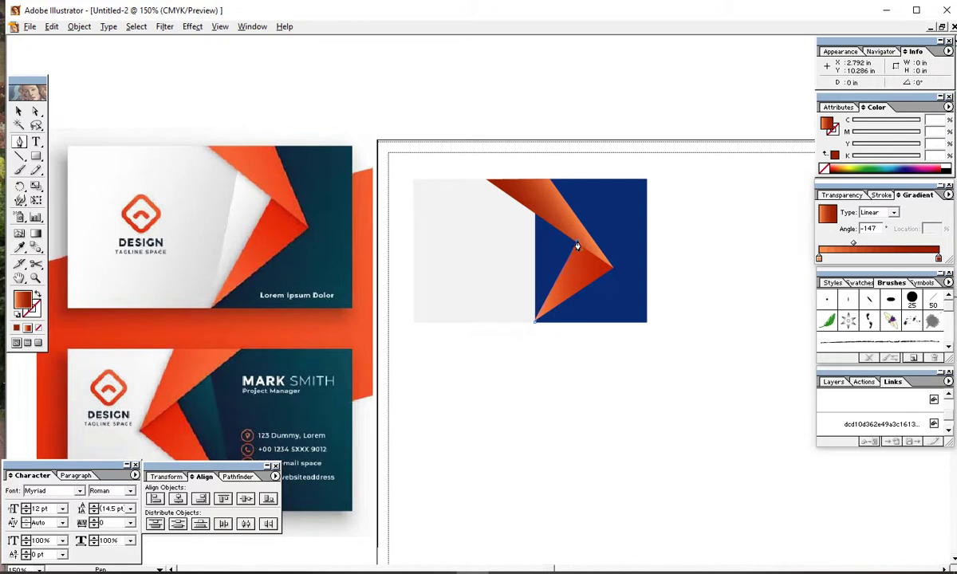
pyautogui.click(547, 222)
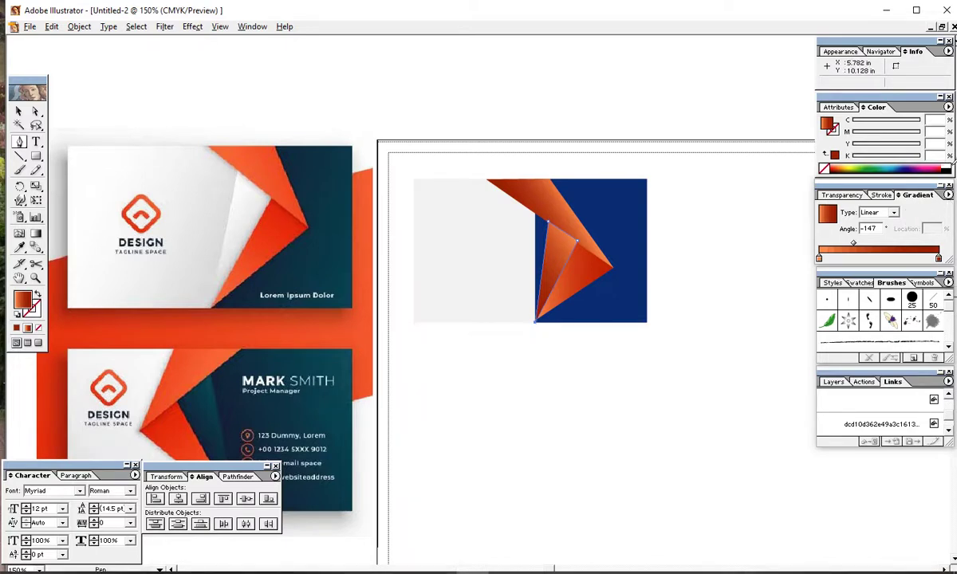
pyautogui.click(948, 165)
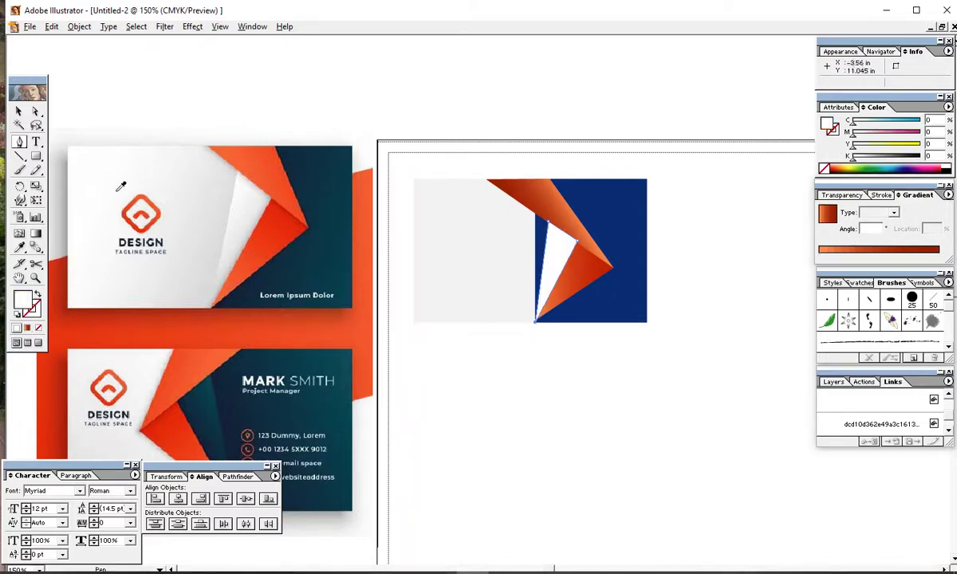
pyautogui.click(20, 115)
pyautogui.click(305, 93)
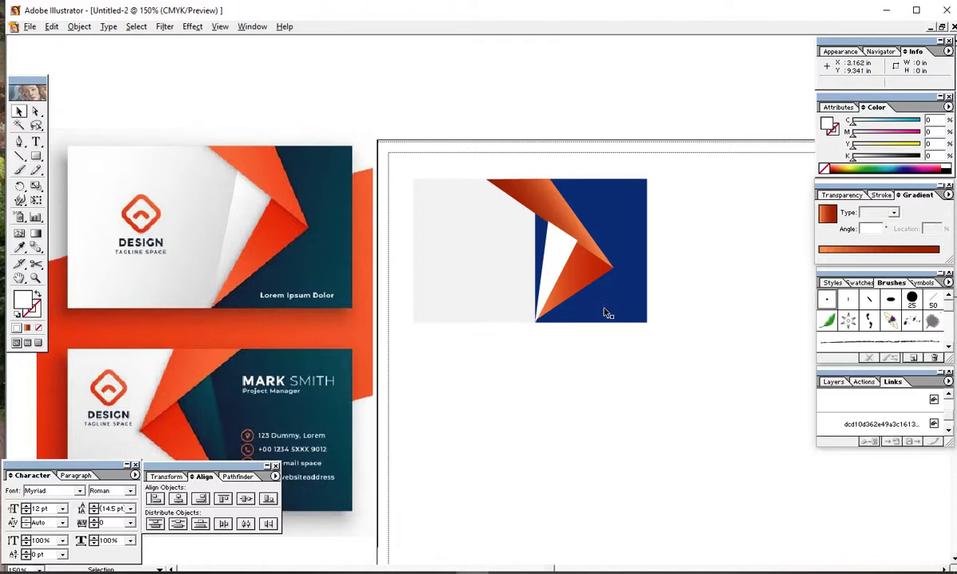
# Delete the lower orange triangle and the white facet triangle
pyautogui.click(563, 290)
pyautogui.press('Delete')
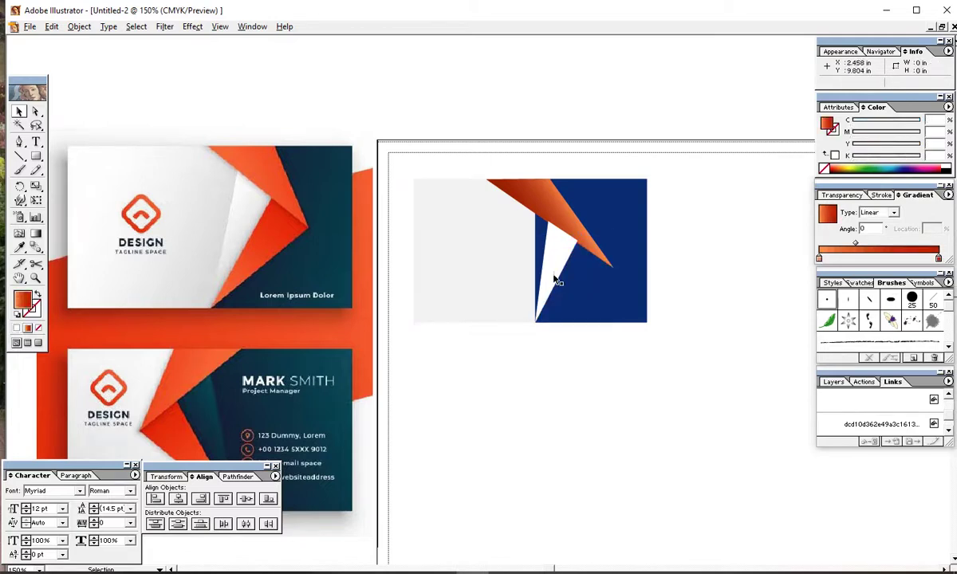
pyautogui.click(556, 281)
pyautogui.press('Delete')
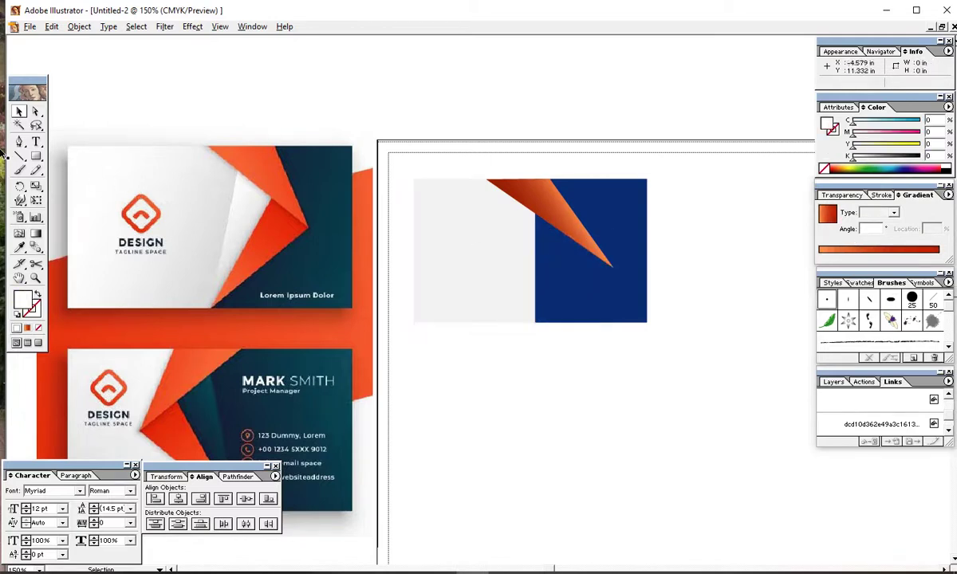
# Draw a triangle from the band's tip to the bottom edge and fill it with the orange gradient
pyautogui.click(19, 141)
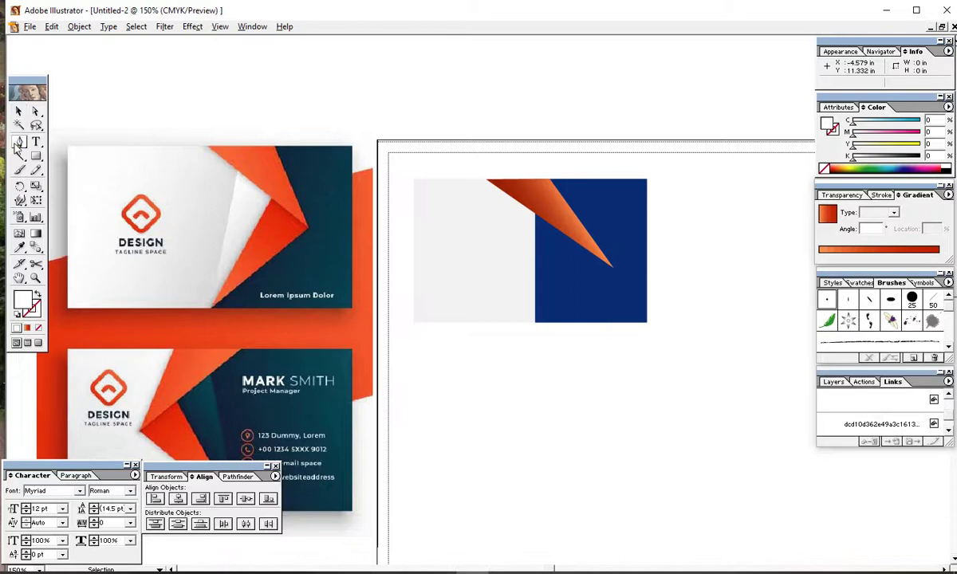
pyautogui.click(612, 268)
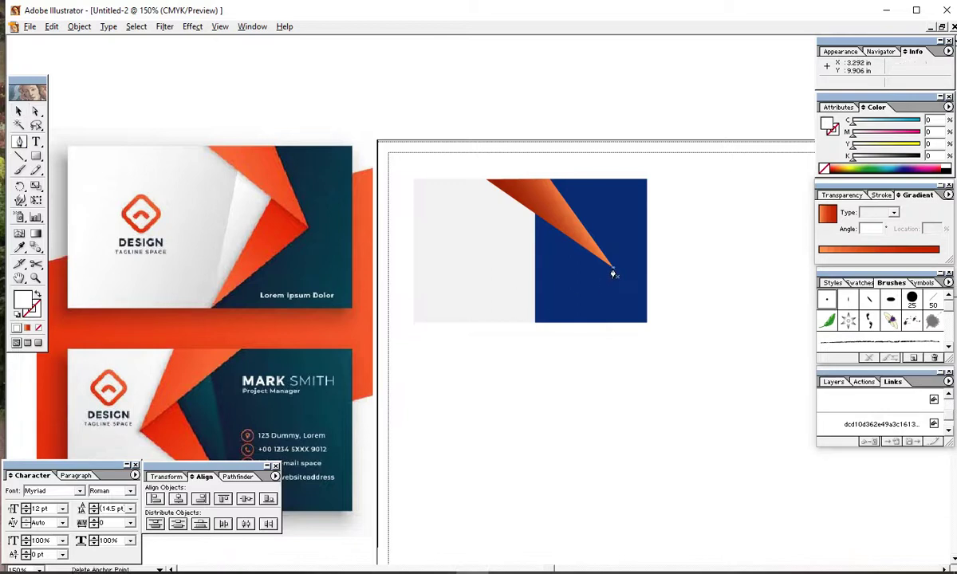
pyautogui.click(526, 323)
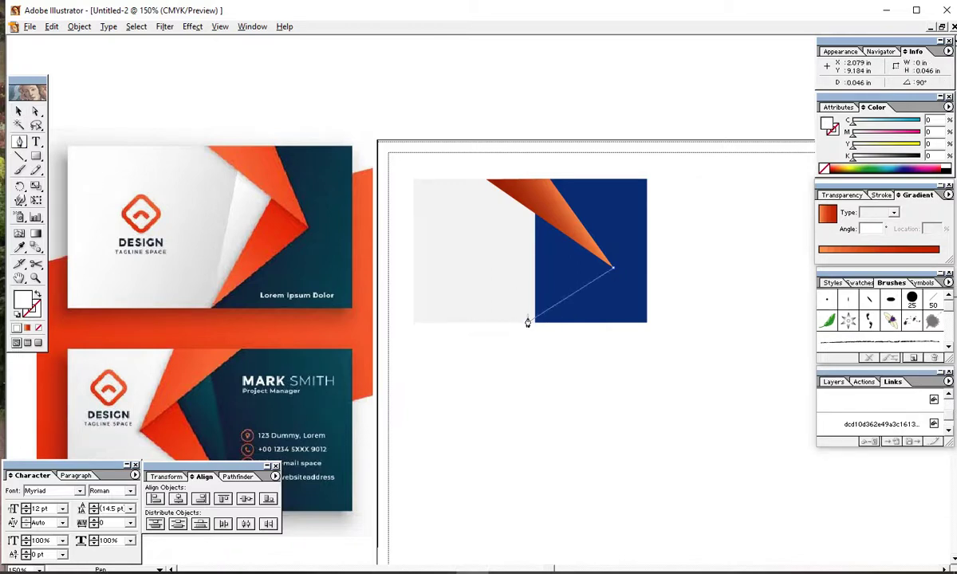
pyautogui.click(580, 249)
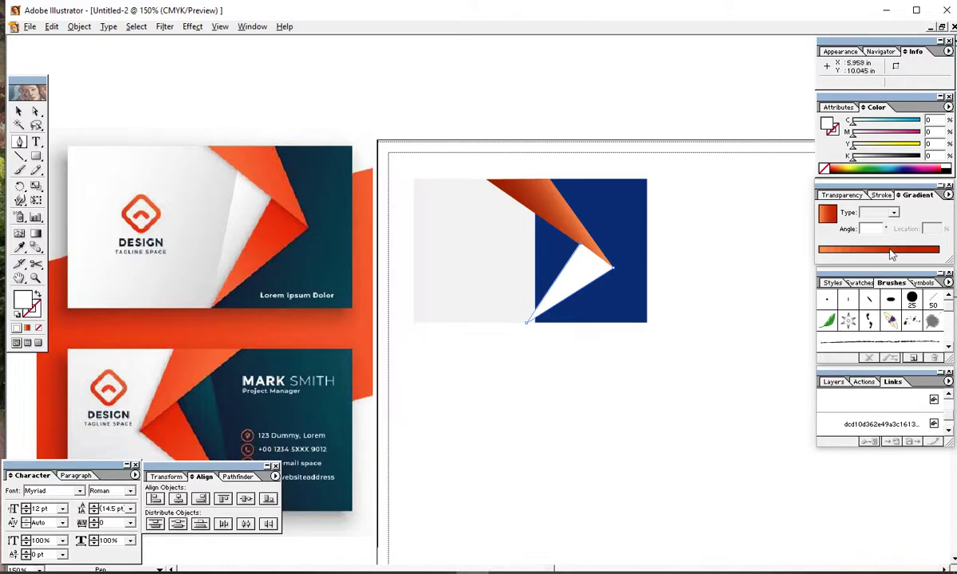
pyautogui.click(852, 251)
pyautogui.click(19, 110)
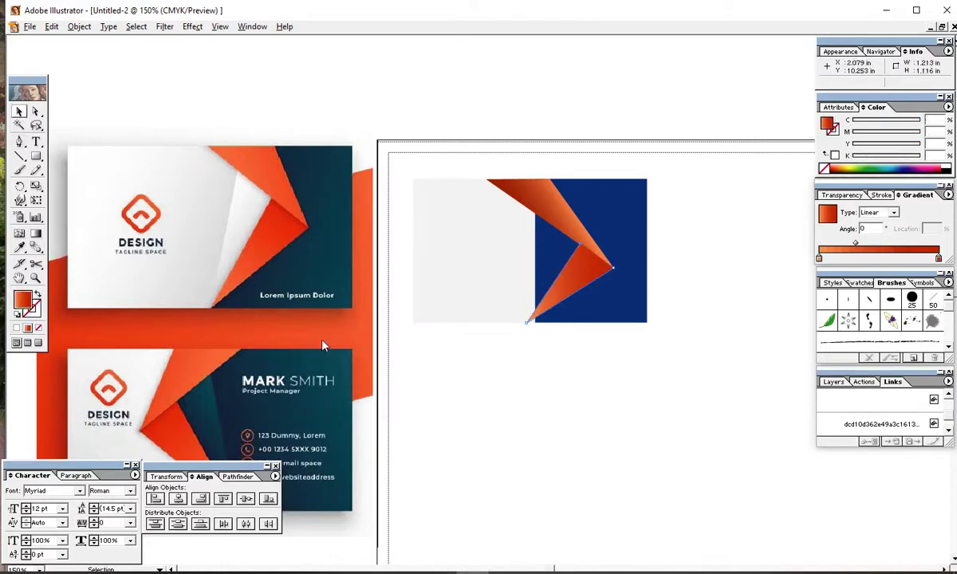
# Redraw the lower triangle from the bottom tip to the chevron point and Join the paths
pyautogui.click(19, 141)
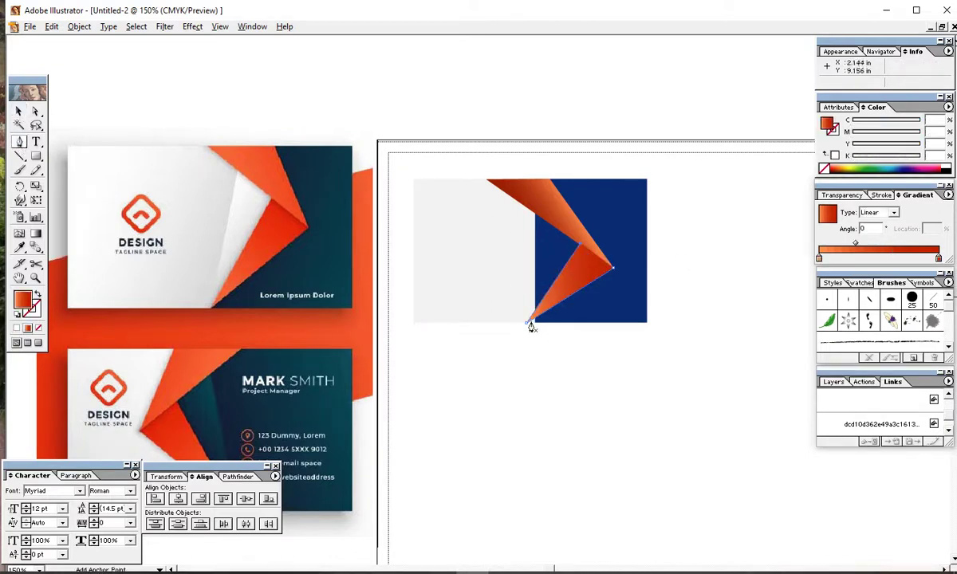
pyautogui.moveTo(514, 342); pyautogui.dragTo(524, 329)
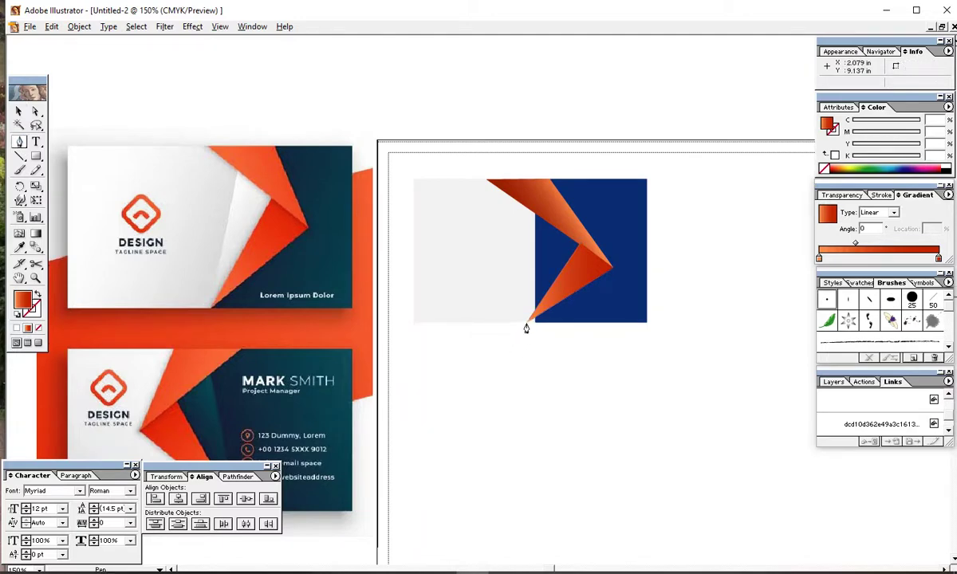
pyautogui.moveTo(527, 327); pyautogui.dragTo(579, 245)
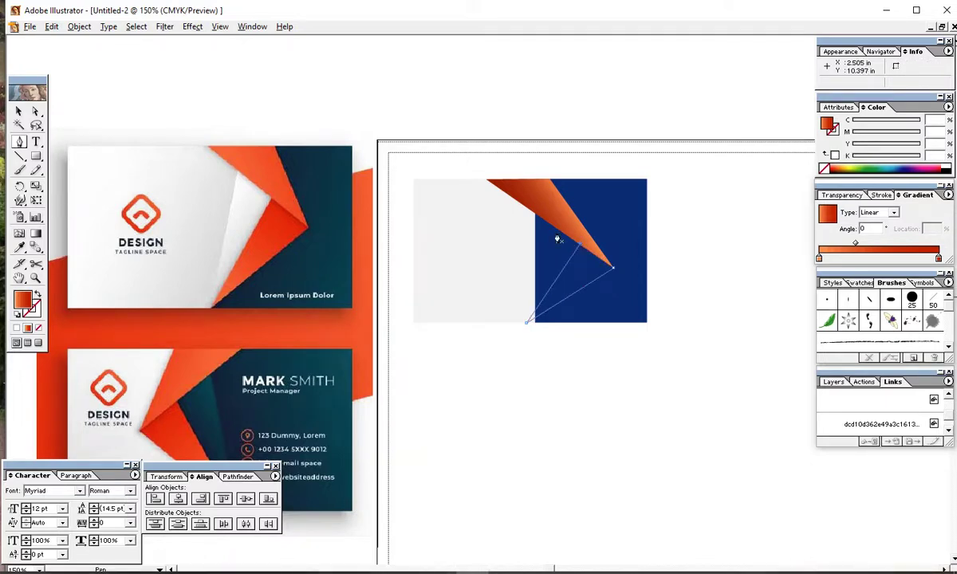
pyautogui.click(556, 239)
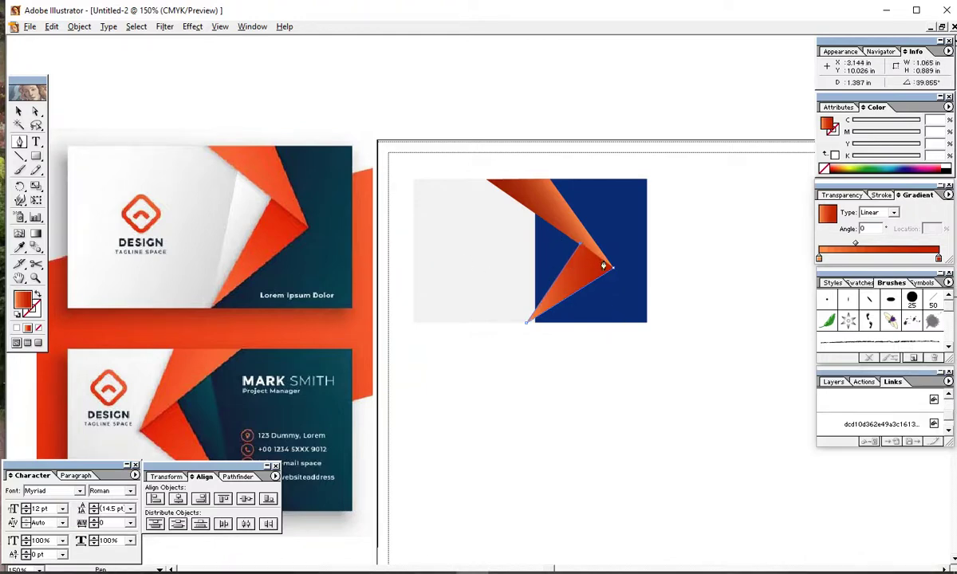
pyautogui.click(19, 112)
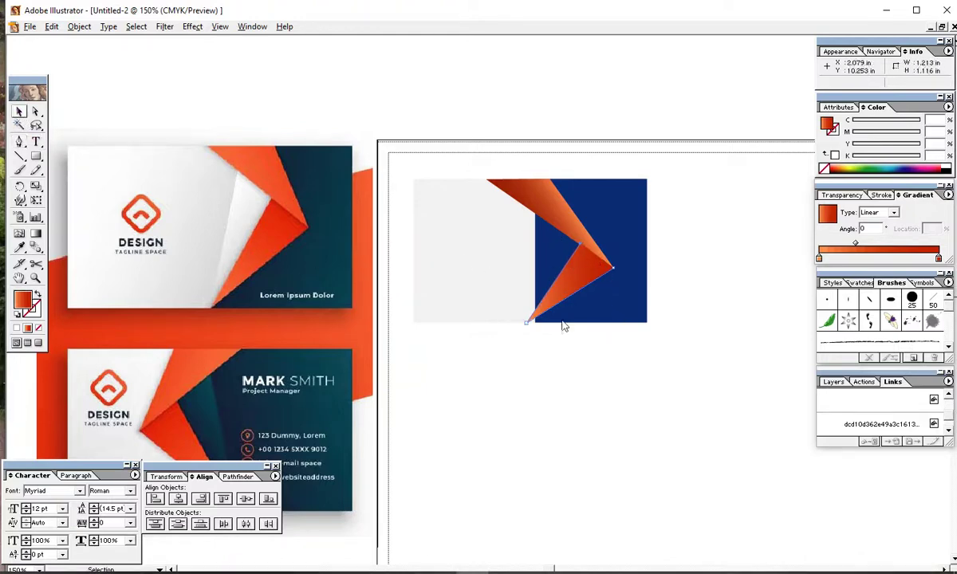
pyautogui.click(579, 283)
pyautogui.rightClick(581, 279)
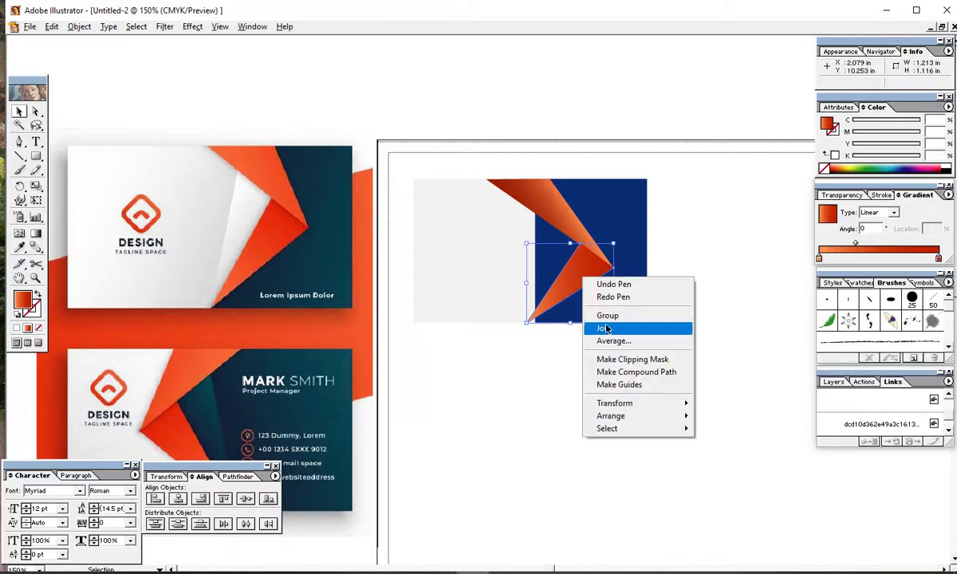
pyautogui.click(612, 330)
pyautogui.click(582, 380)
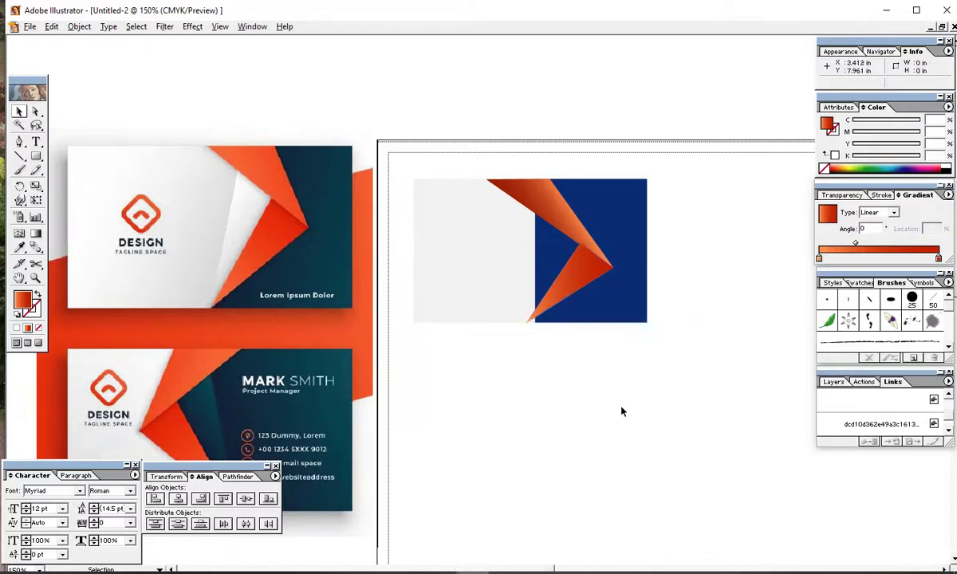
# Draw a white facet triangle inside the chevron's lower arm, from its bottom tip upward
pyautogui.click(19, 142)
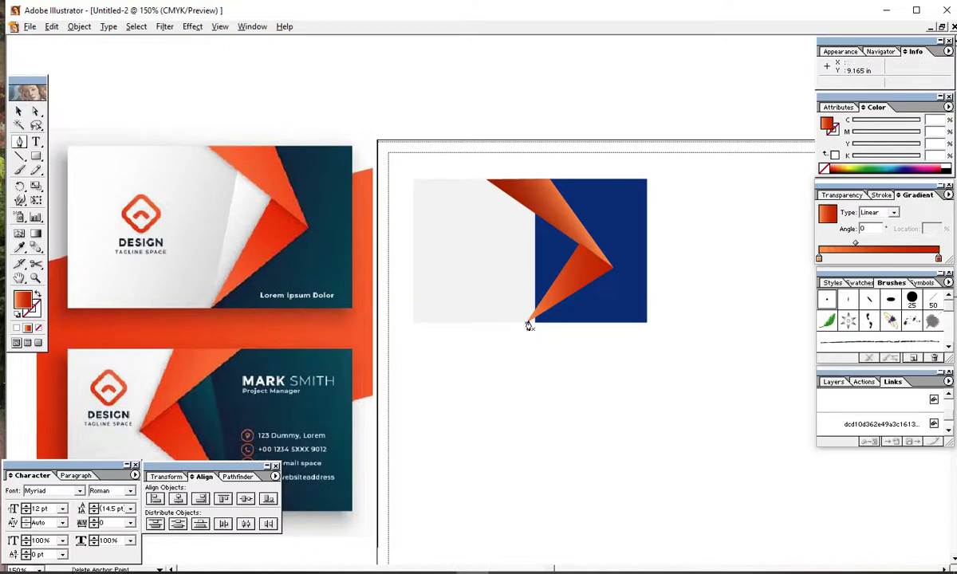
pyautogui.moveTo(526, 322)
pyautogui.mouseDown()
pyautogui.moveTo(576, 259)
pyautogui.moveTo(410, 267)
pyautogui.moveTo(555, 233)
pyautogui.mouseUp()
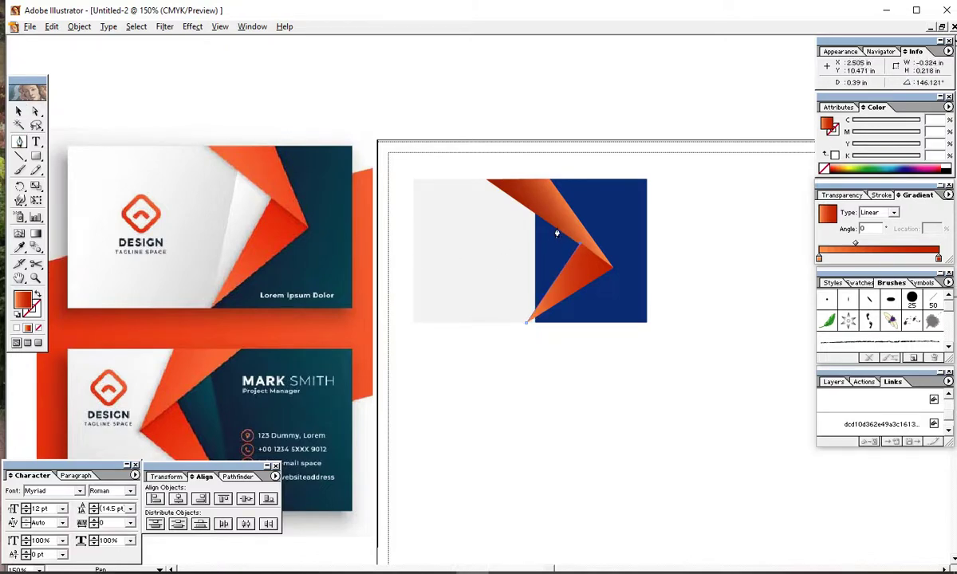
pyautogui.click(555, 225)
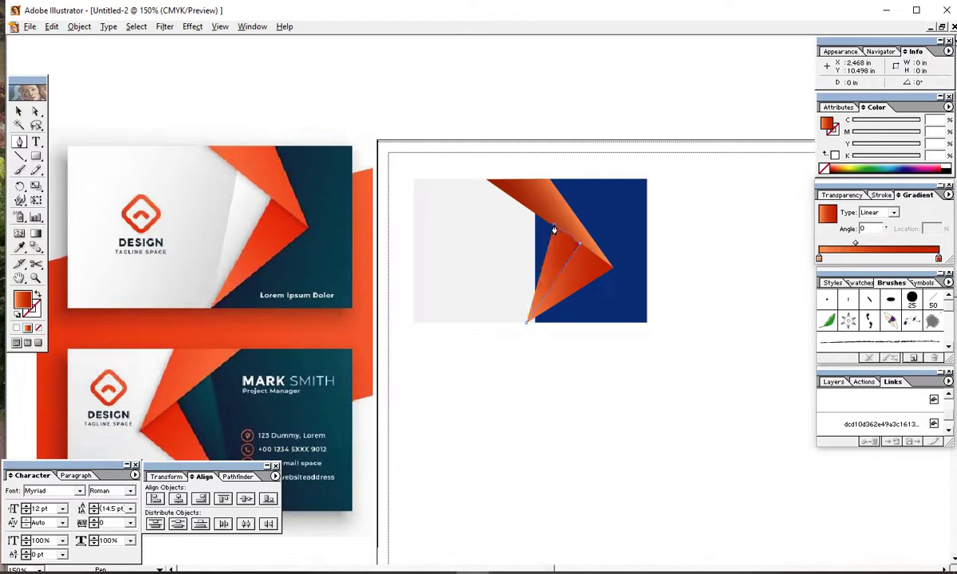
pyautogui.click(527, 323)
pyautogui.press('v')
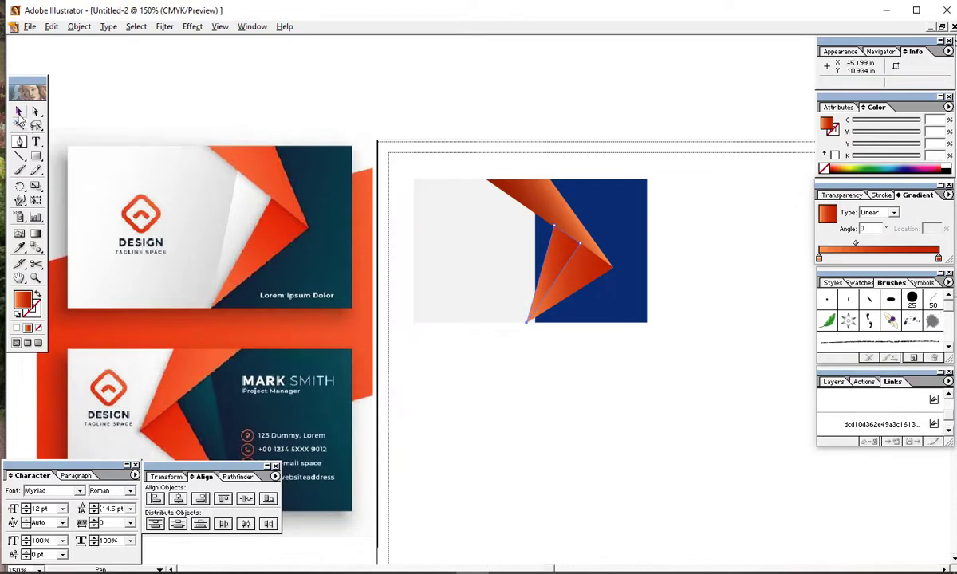
pyautogui.click(948, 165)
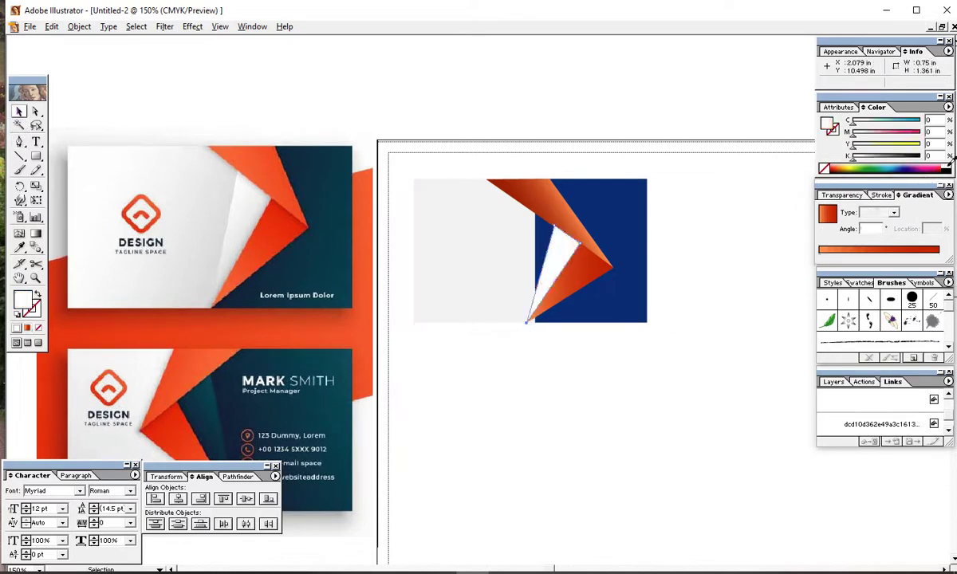
# Stretch the navy rectangle's left edge slightly leftward
pyautogui.click(694, 420)
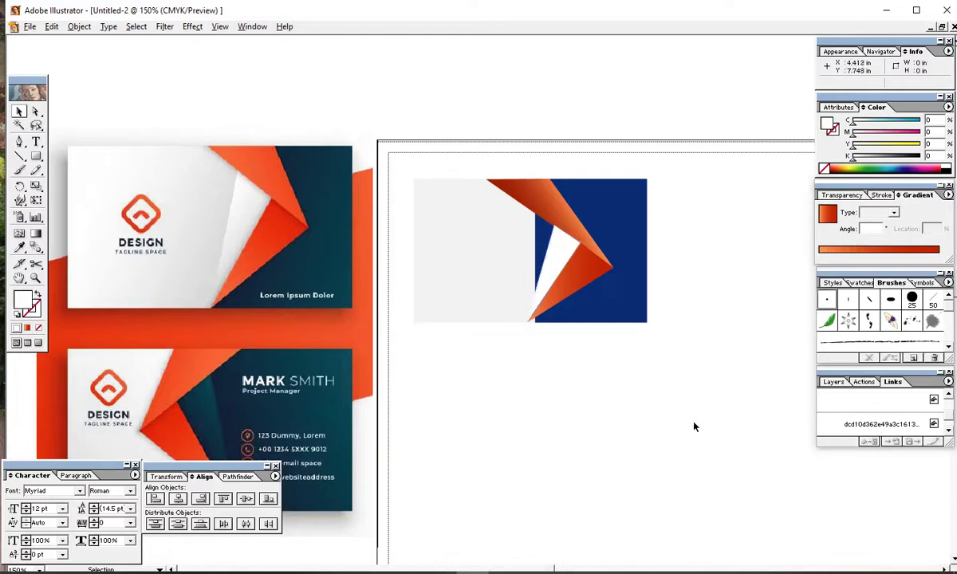
pyautogui.click(605, 312)
pyautogui.moveTo(535, 252); pyautogui.dragTo(525, 252)
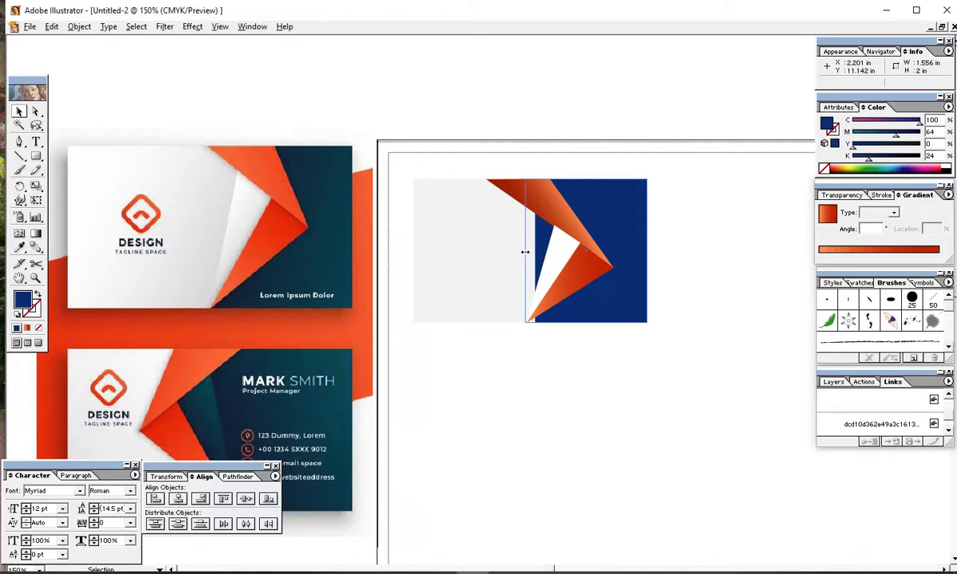
# Align the navy panel's left edge with the chevron tip, then delete the navy rectangle
pyautogui.moveTo(526, 252); pyautogui.dragTo(526, 252)
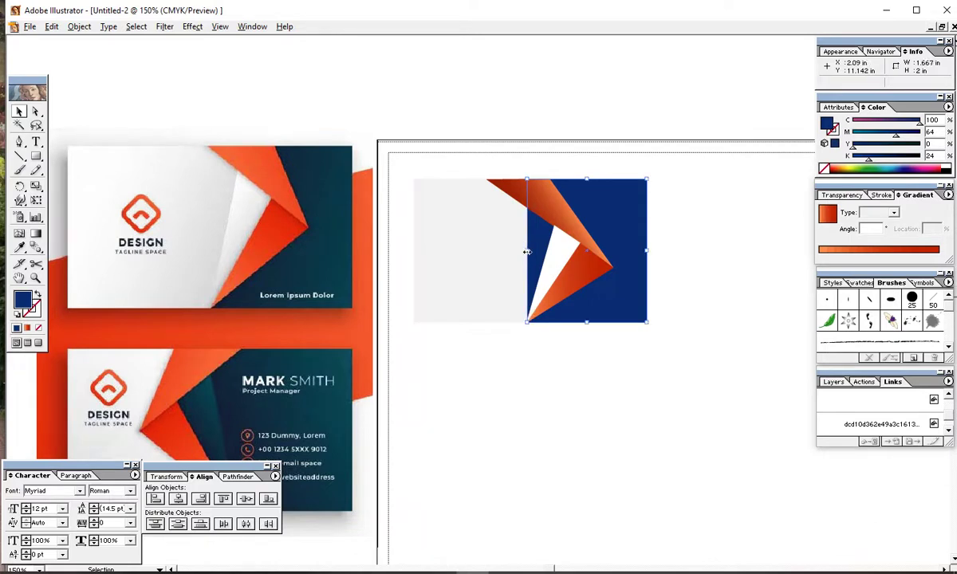
pyautogui.click(528, 366)
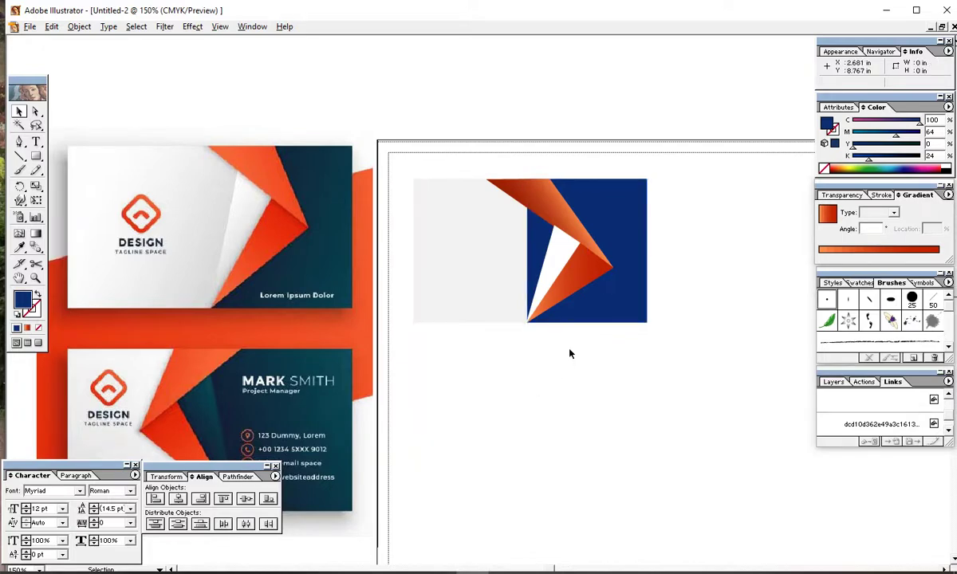
pyautogui.click(591, 303)
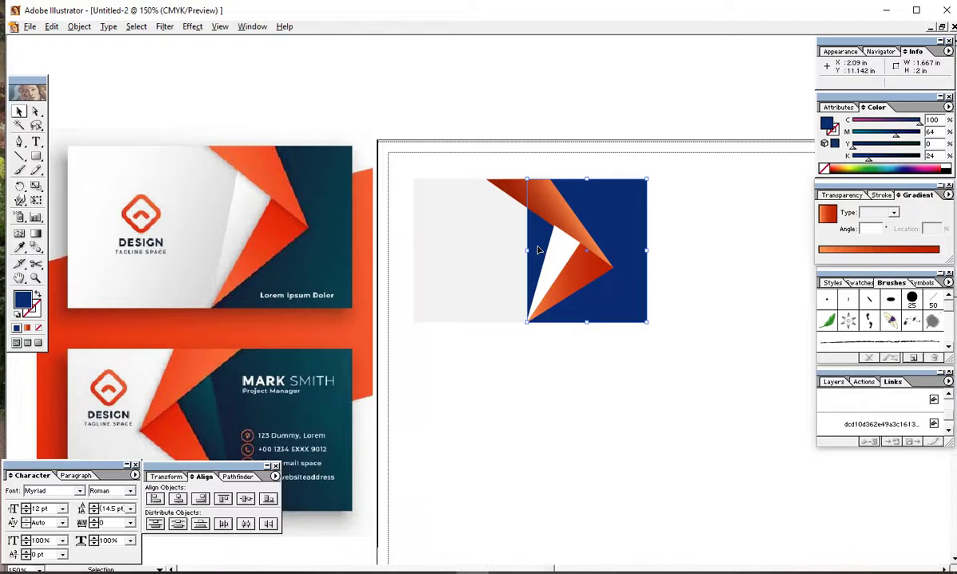
pyautogui.press('Delete')
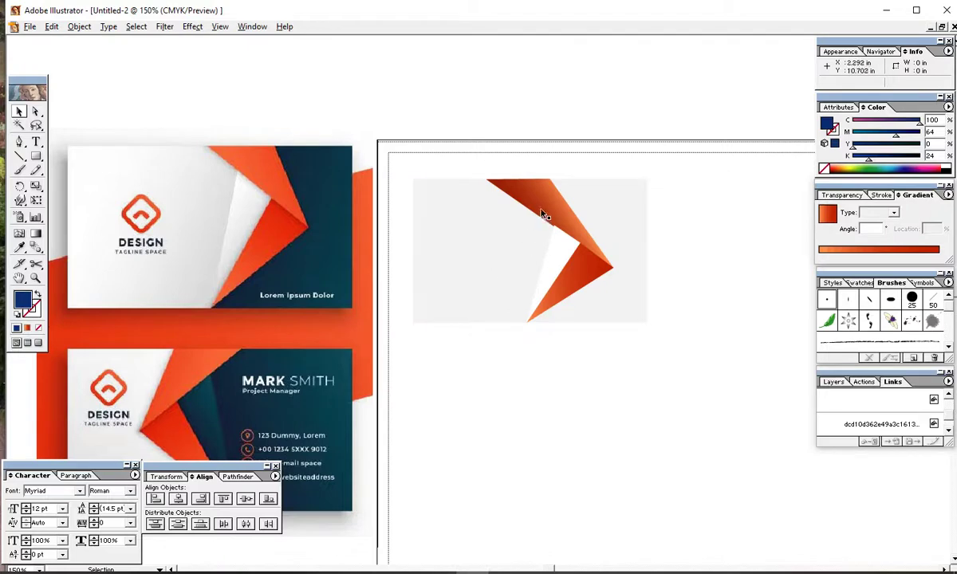
# Trace a navy polygon from the chevron's bottom tip and notch to the card's right corners
pyautogui.click(19, 141)
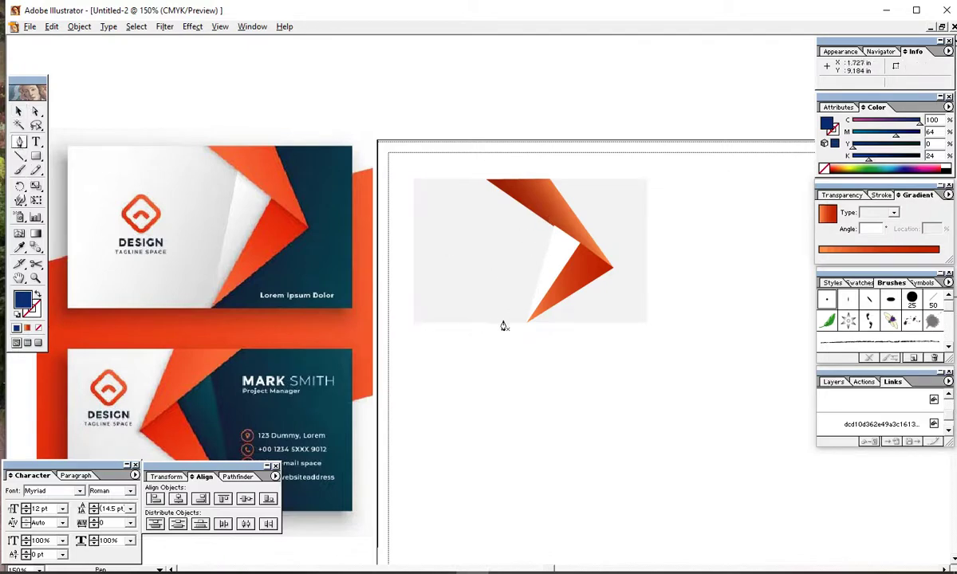
pyautogui.click(526, 323)
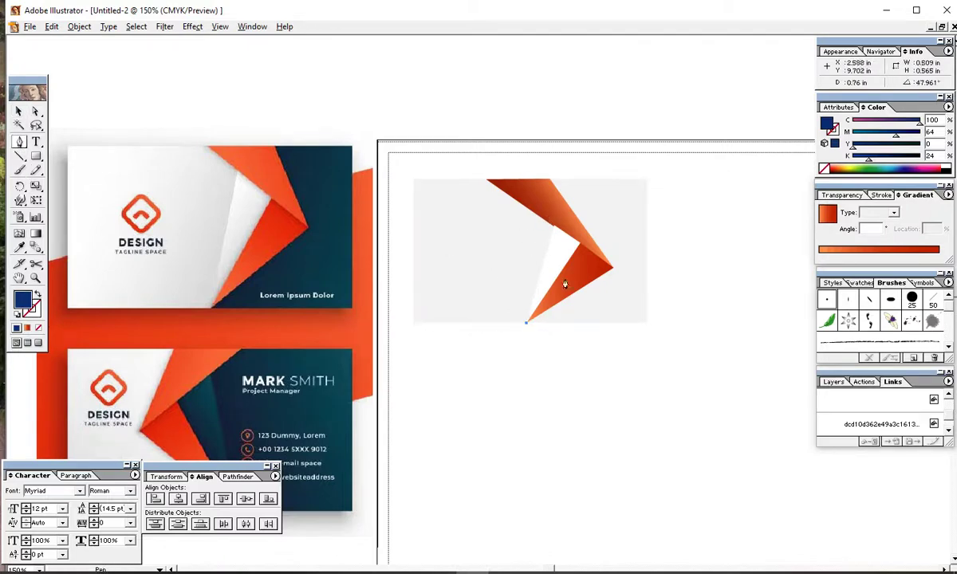
pyautogui.click(575, 222)
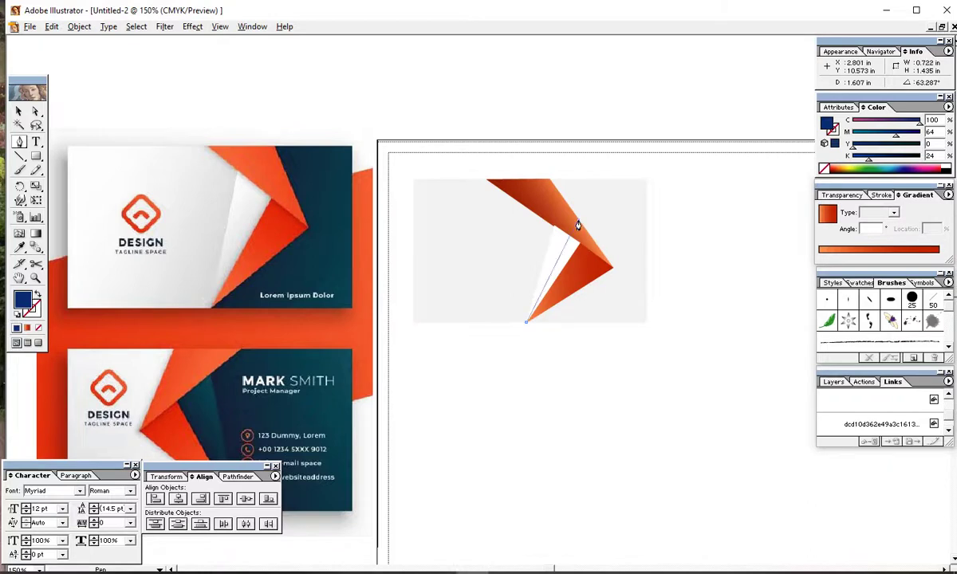
pyautogui.click(549, 182)
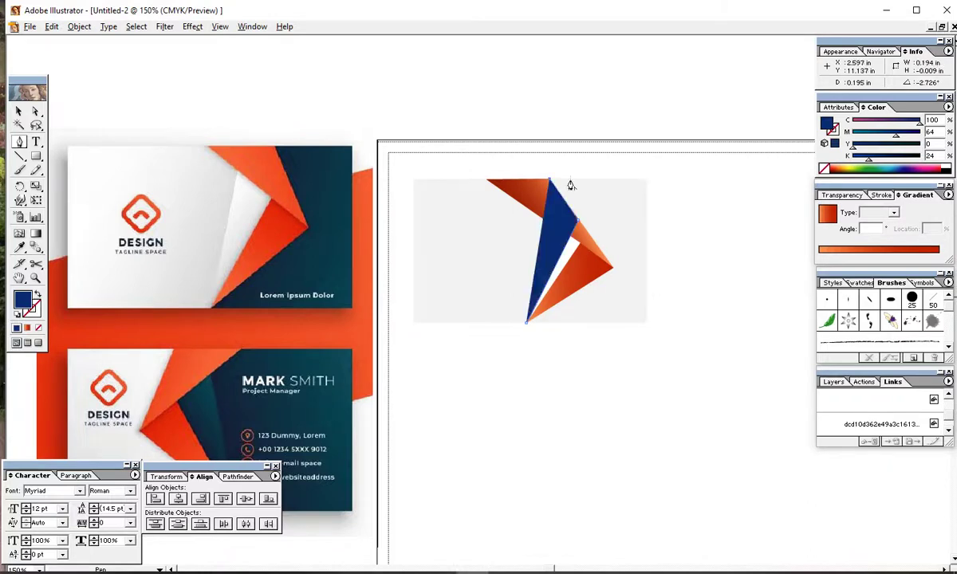
pyautogui.click(647, 182)
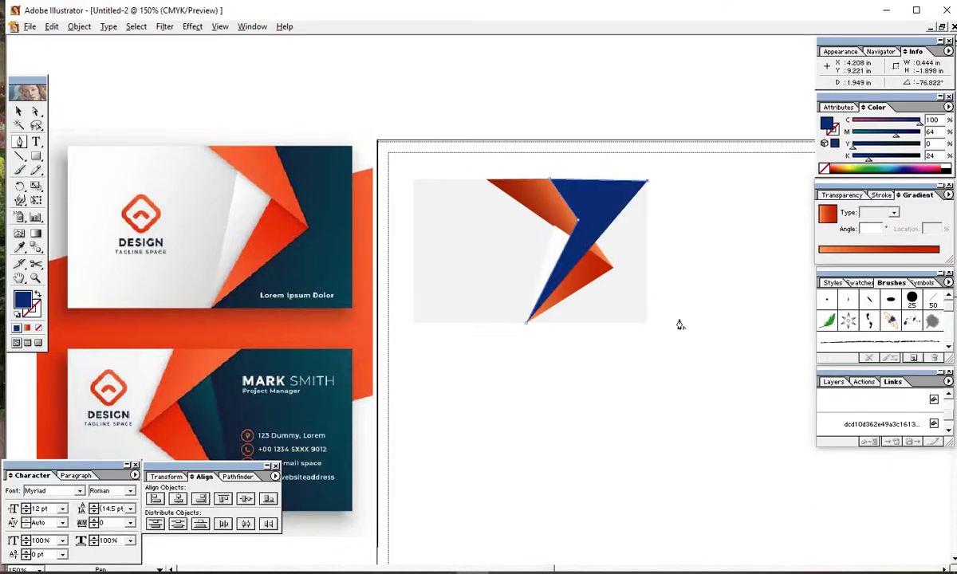
pyautogui.click(646, 323)
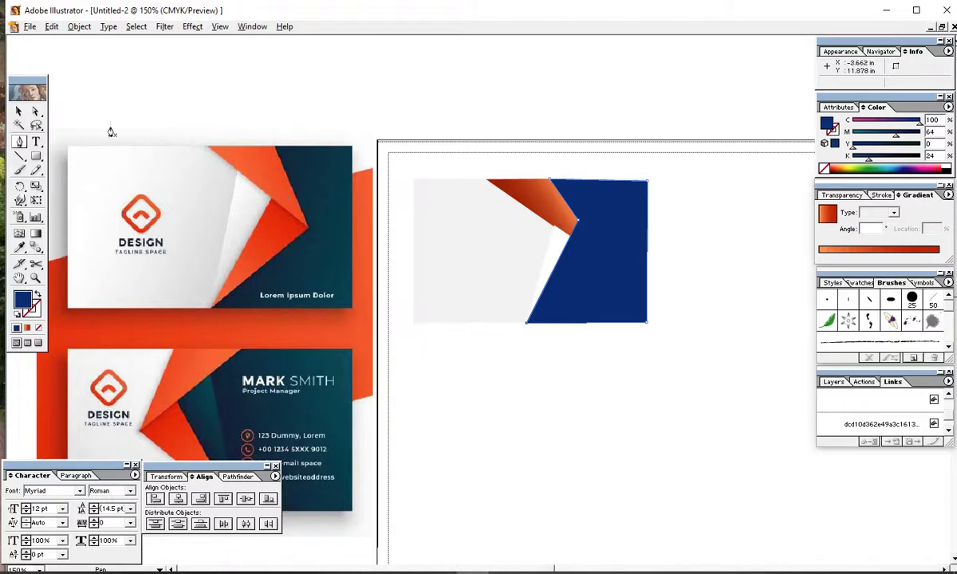
# Marquee-select the folded chevron shapes together
pyautogui.click(19, 111)
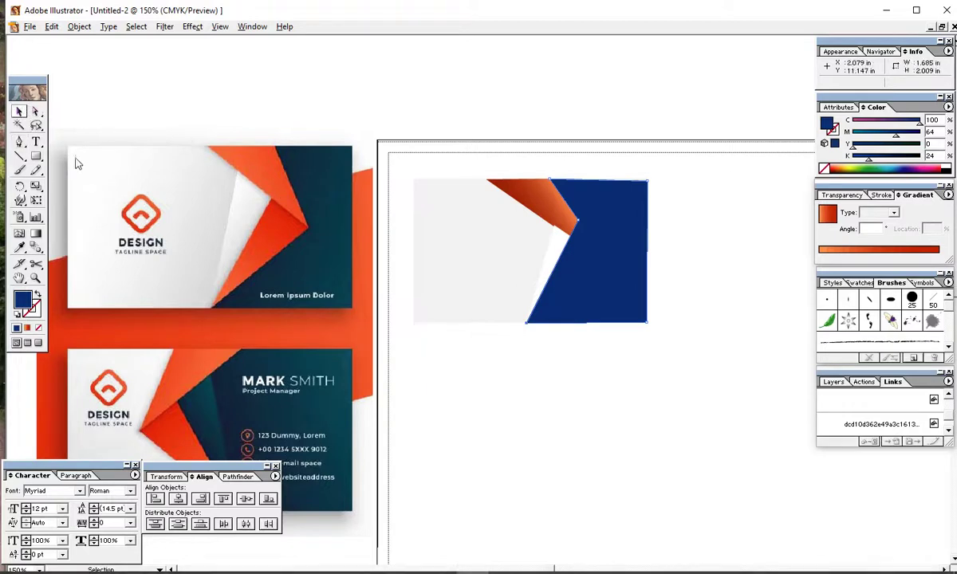
pyautogui.click(116, 188)
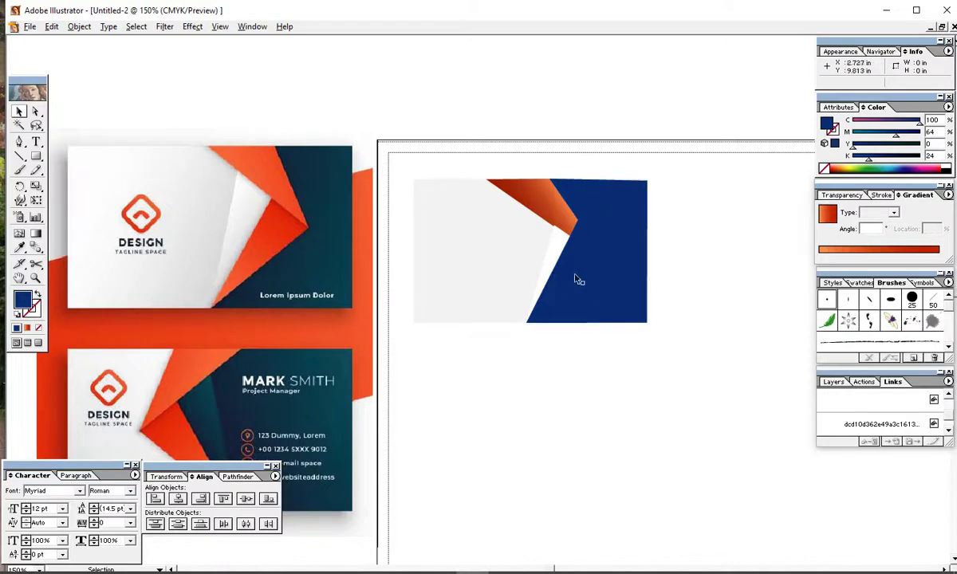
pyautogui.click(421, 300)
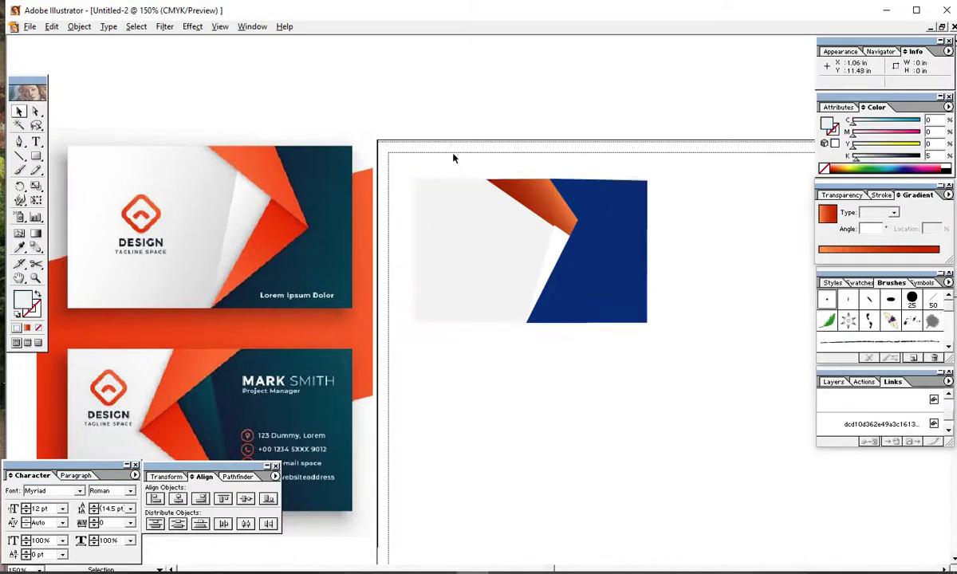
pyautogui.moveTo(452, 154); pyautogui.dragTo(821, 434)
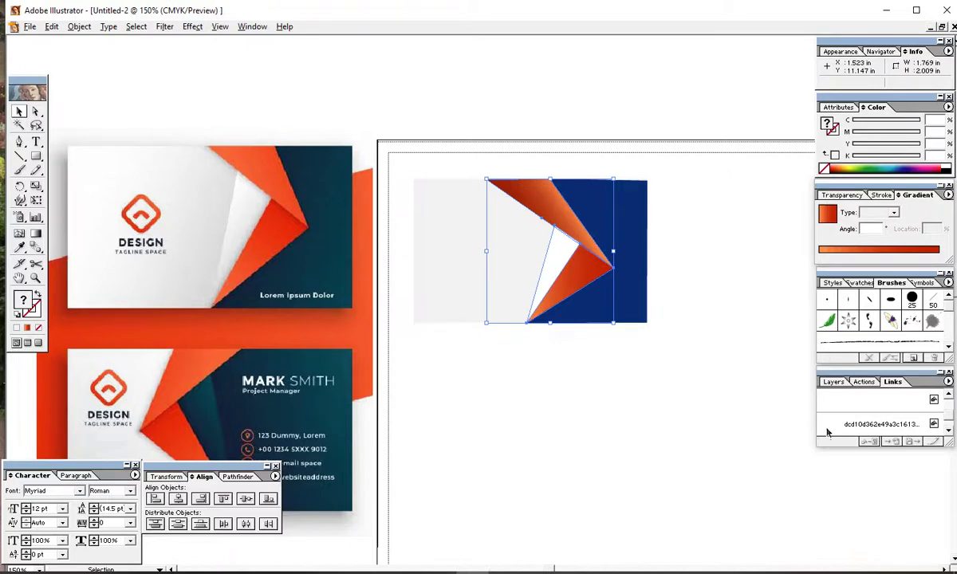
# Bring the upper orange chevron piece to the front over the white facet
pyautogui.click(819, 495)
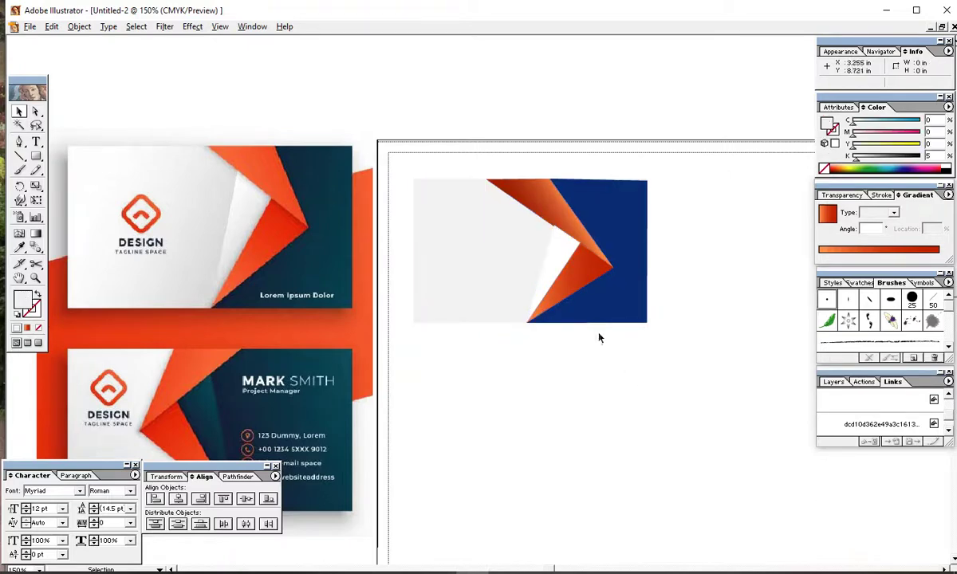
pyautogui.click(545, 198)
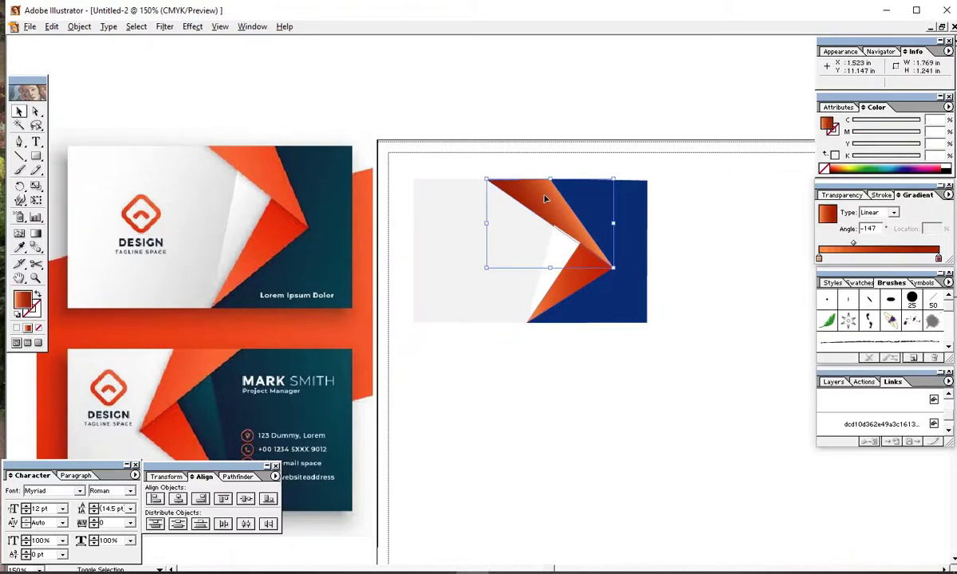
pyautogui.hotkey('ctrl', 'shift', ']')
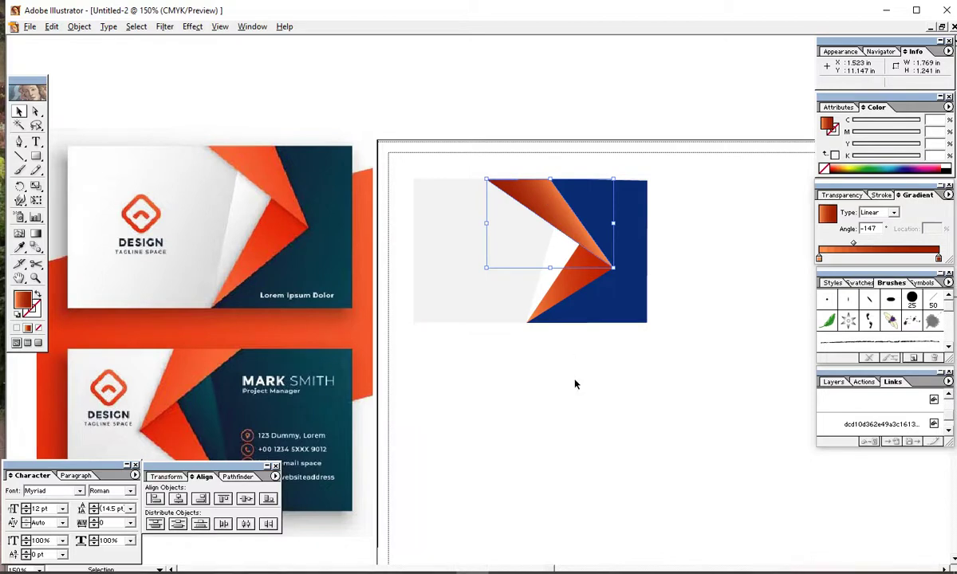
pyautogui.click(575, 385)
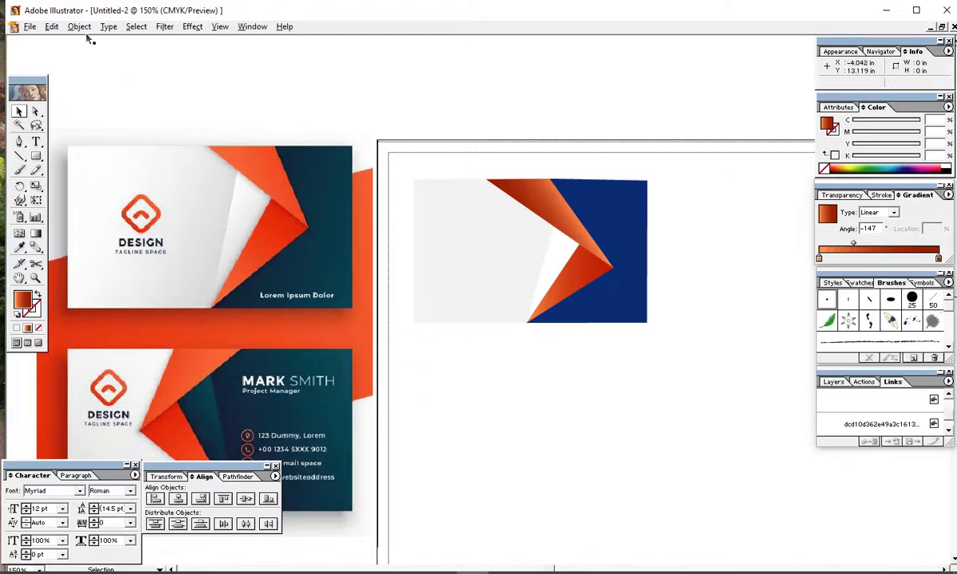
# Place SK Computer_Logo.jpg from the SK_Nooranikg_File folder, accepting the import options
pyautogui.click(30, 27)
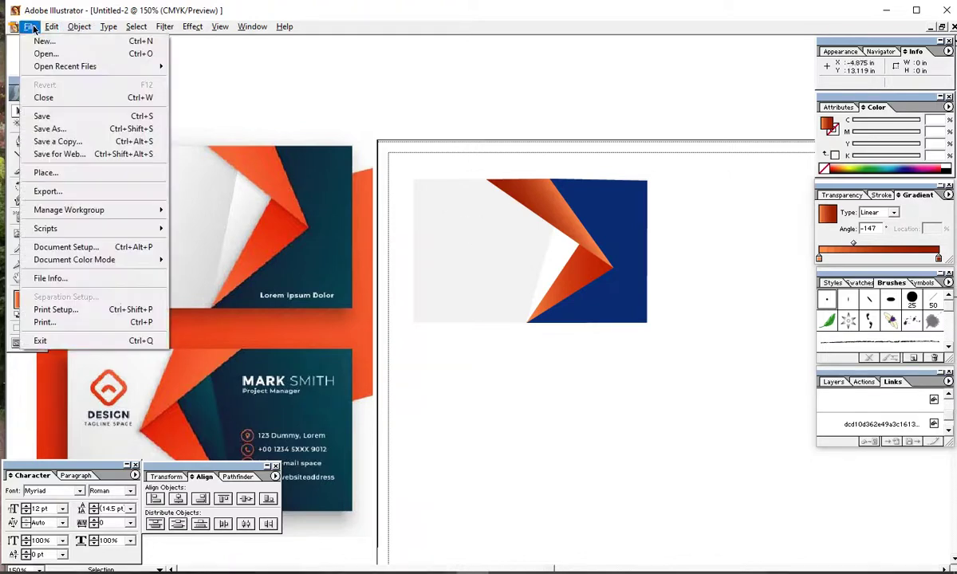
pyautogui.click(50, 172)
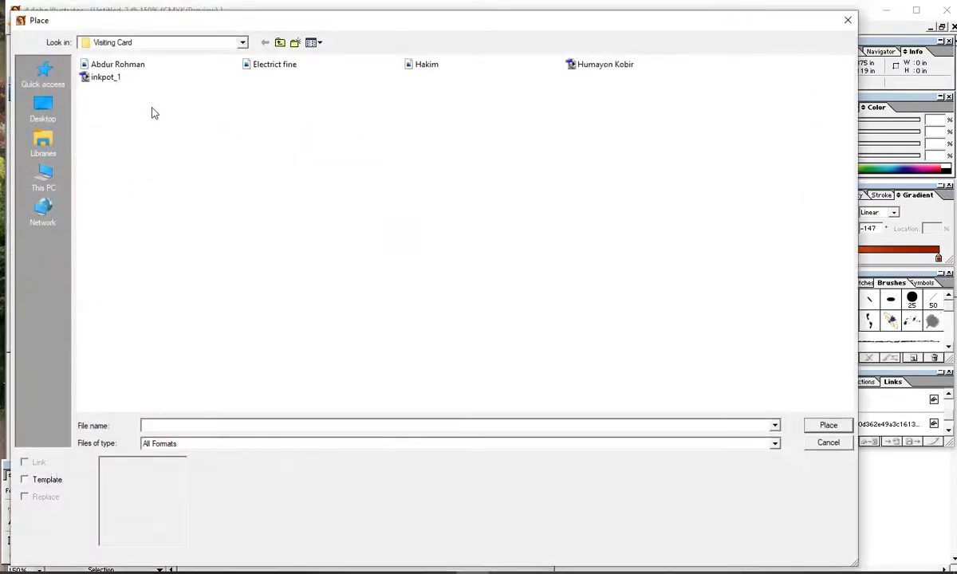
pyautogui.click(151, 40)
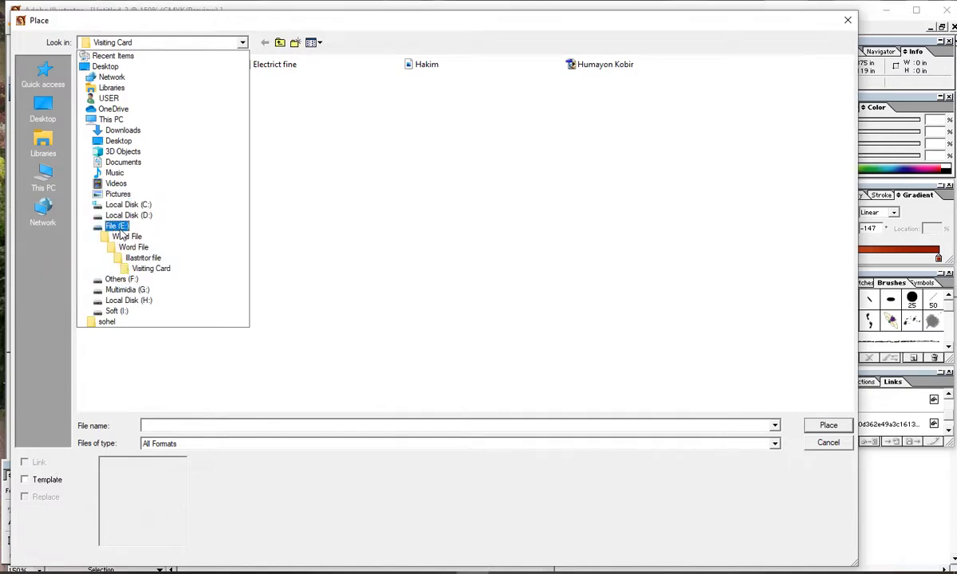
pyautogui.click(143, 258)
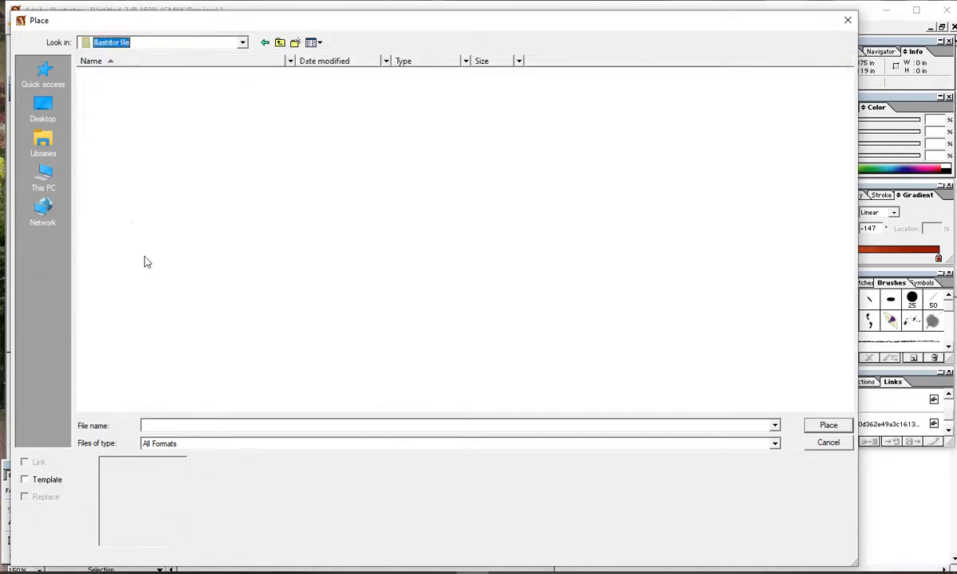
pyautogui.scroll(-3, 167, 295)
pyautogui.doubleClick(135, 261)
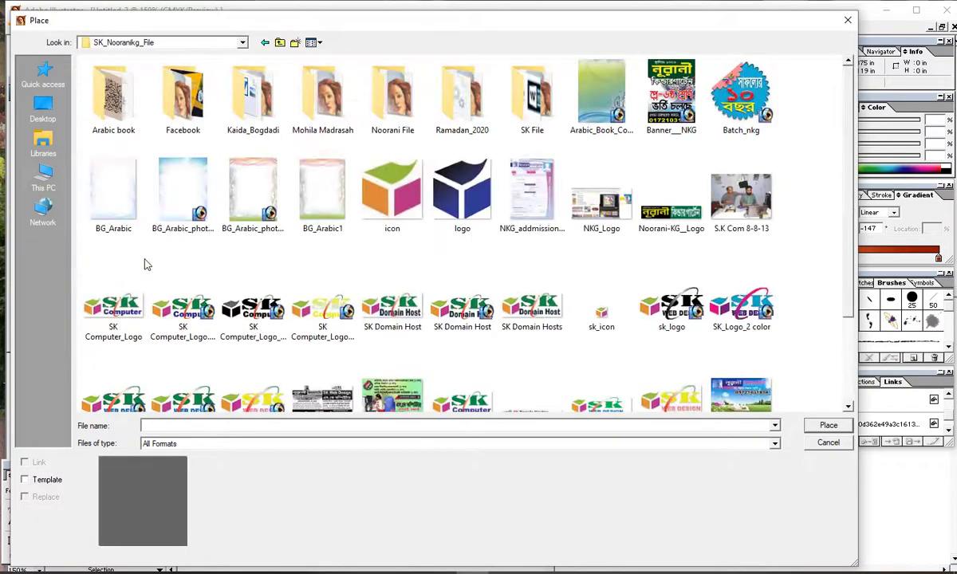
pyautogui.click(383, 305)
pyautogui.scroll(-3, 399, 335)
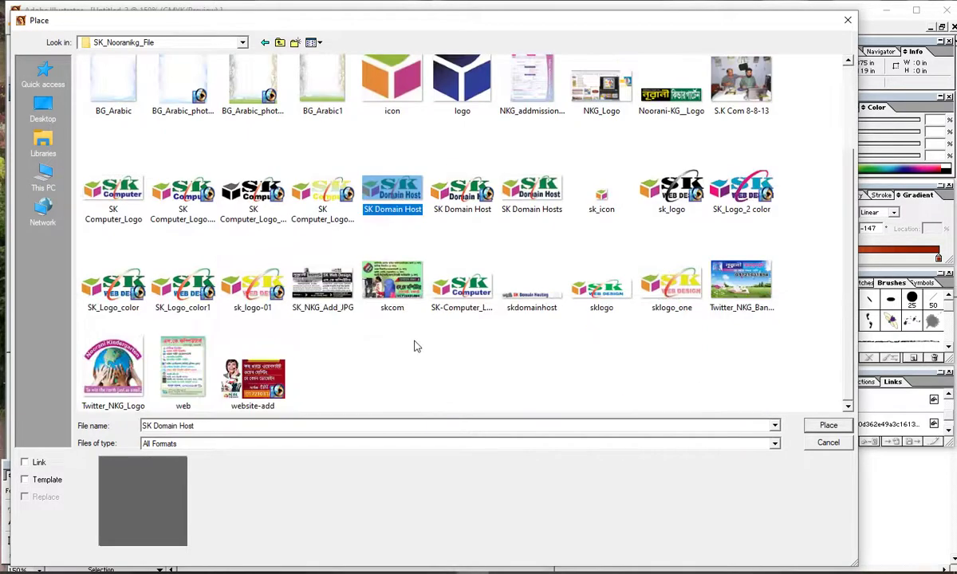
pyautogui.click(172, 188)
pyautogui.press('Return')
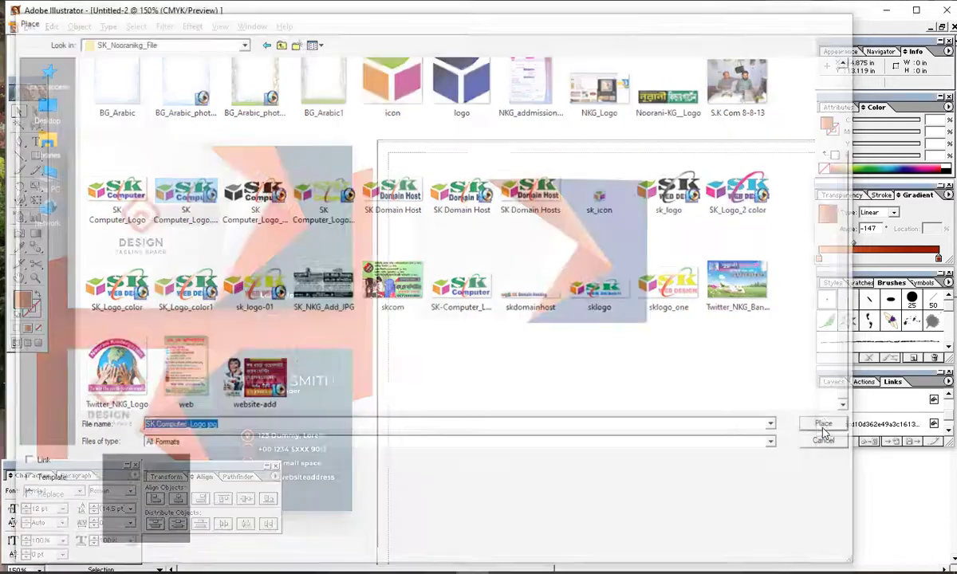
pyautogui.click(596, 269)
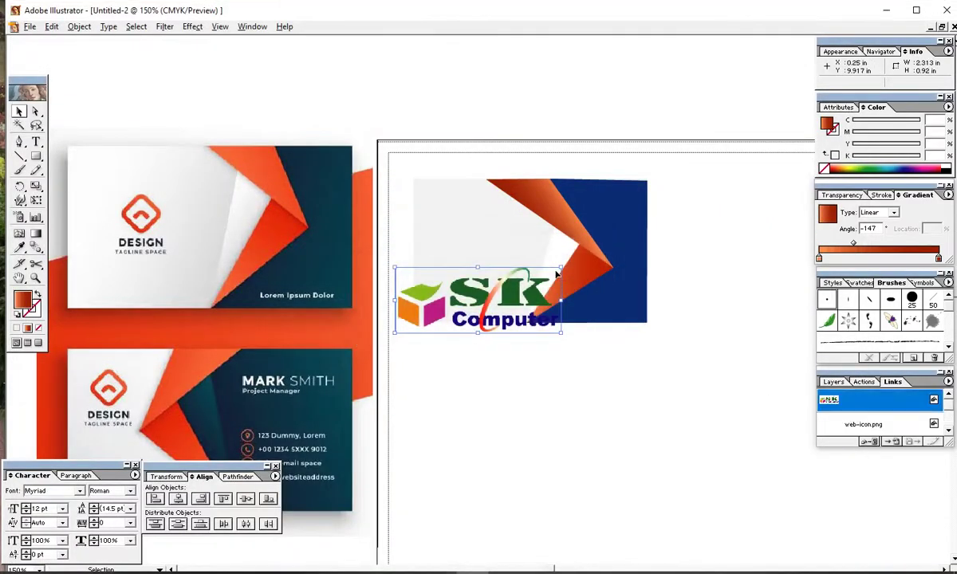
# Scale the logo down and move it onto the card's light gray left area
pyautogui.moveTo(561, 271); pyautogui.dragTo(463, 304)
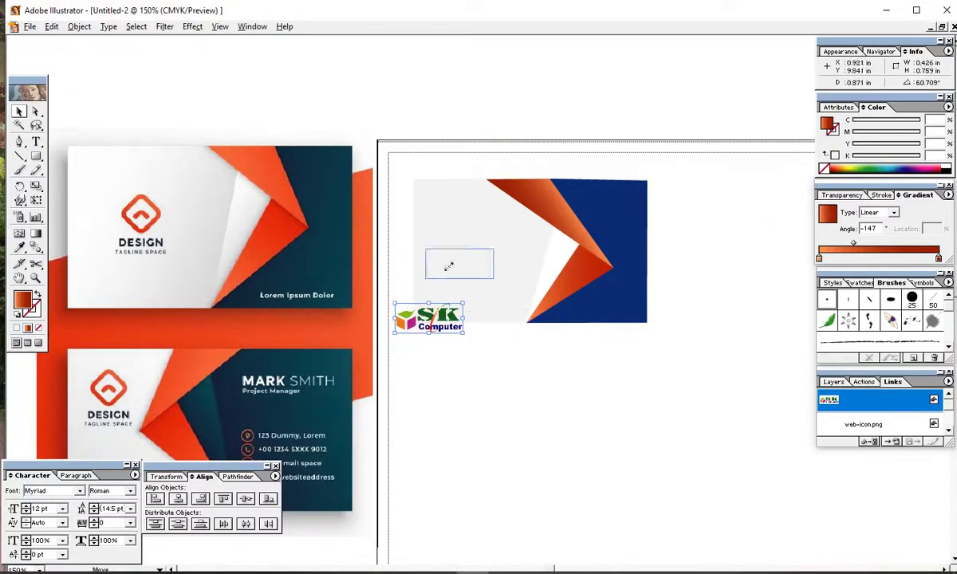
pyautogui.moveTo(411, 329); pyautogui.dragTo(455, 248)
pyautogui.click(512, 384)
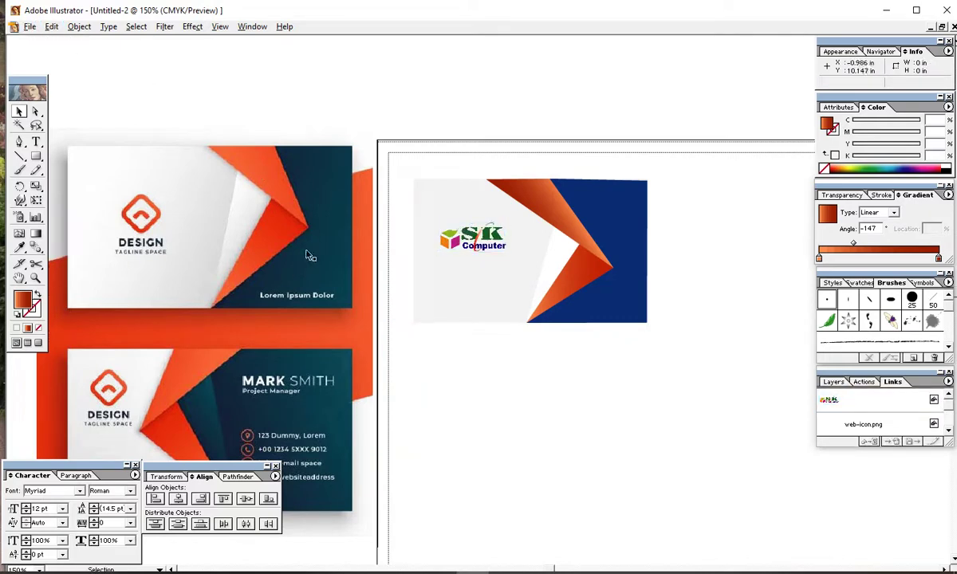
pyautogui.click(30, 26)
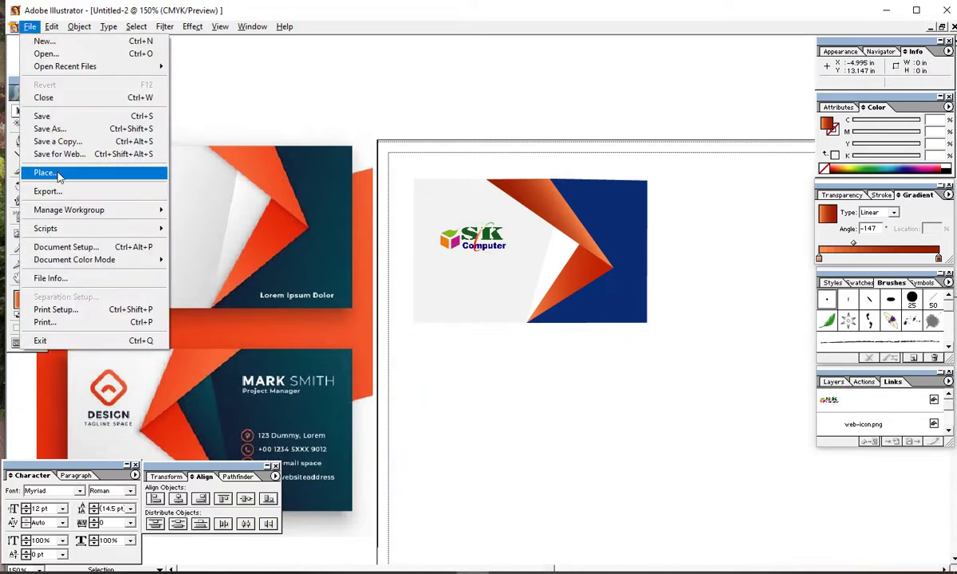
# Start placing another image and browse up from the logo folder into Word File
pyautogui.click(59, 173)
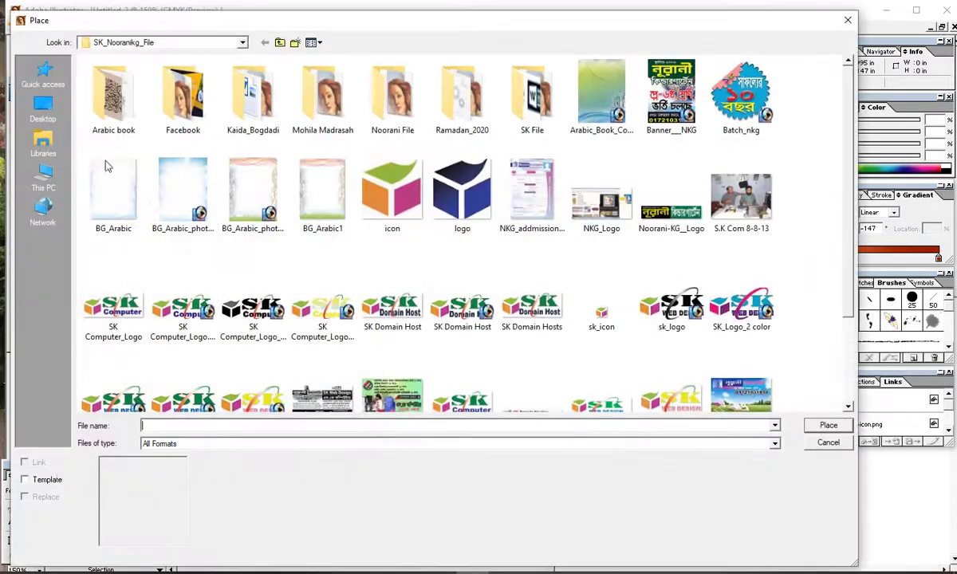
pyautogui.click(340, 298)
pyautogui.scroll(-1, 301, 241)
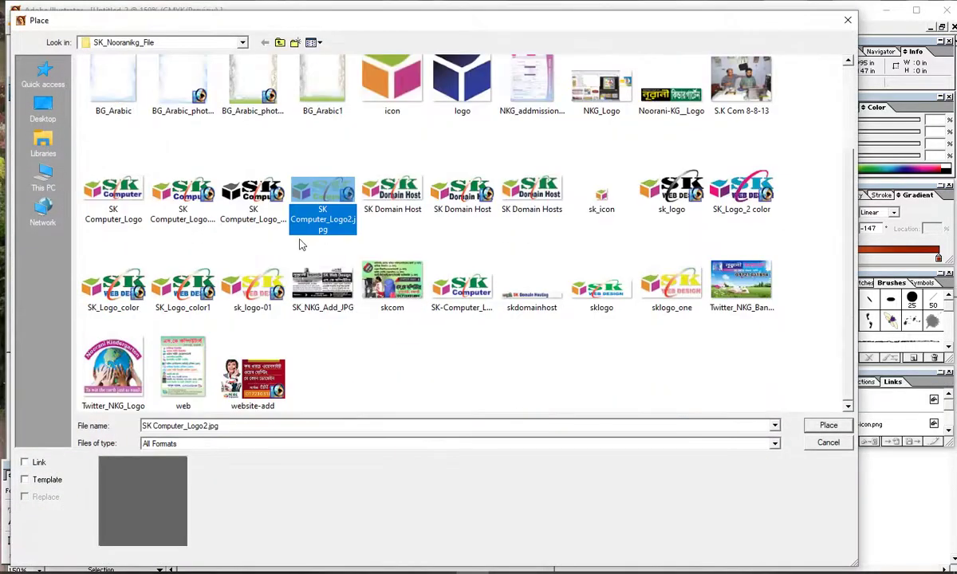
pyautogui.scroll(1, 301, 242)
pyautogui.click(280, 43)
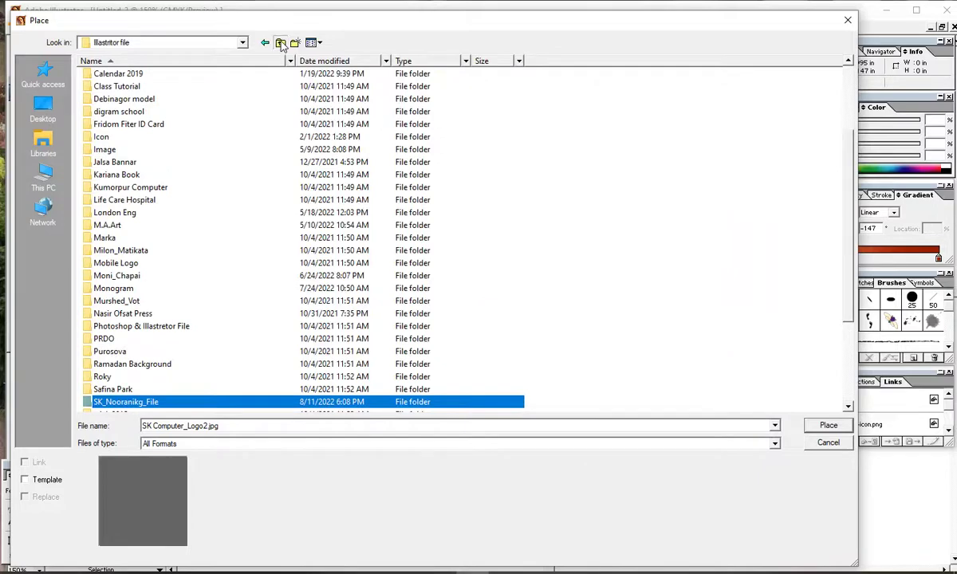
pyautogui.click(279, 43)
pyautogui.click(280, 43)
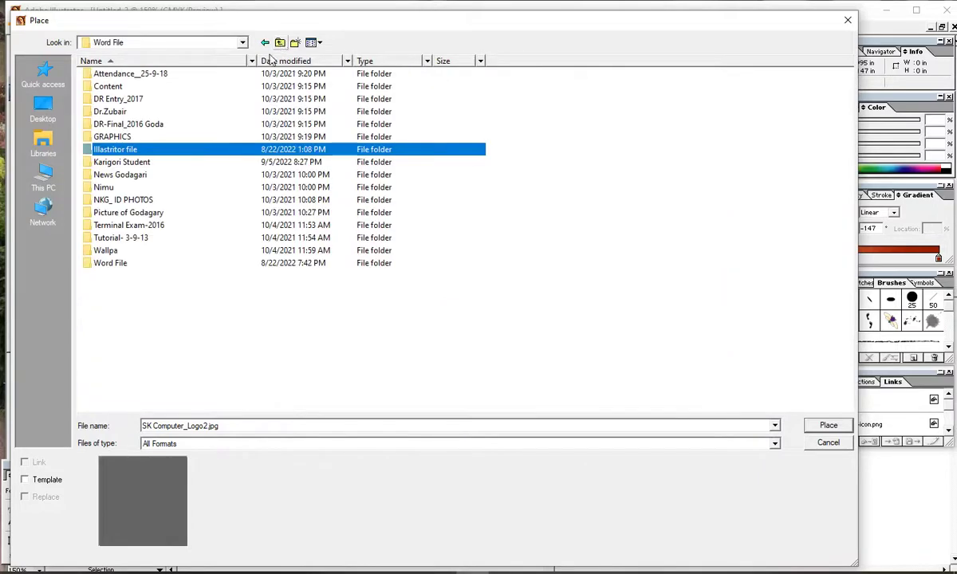
pyautogui.click(126, 264)
pyautogui.doubleClick(106, 264)
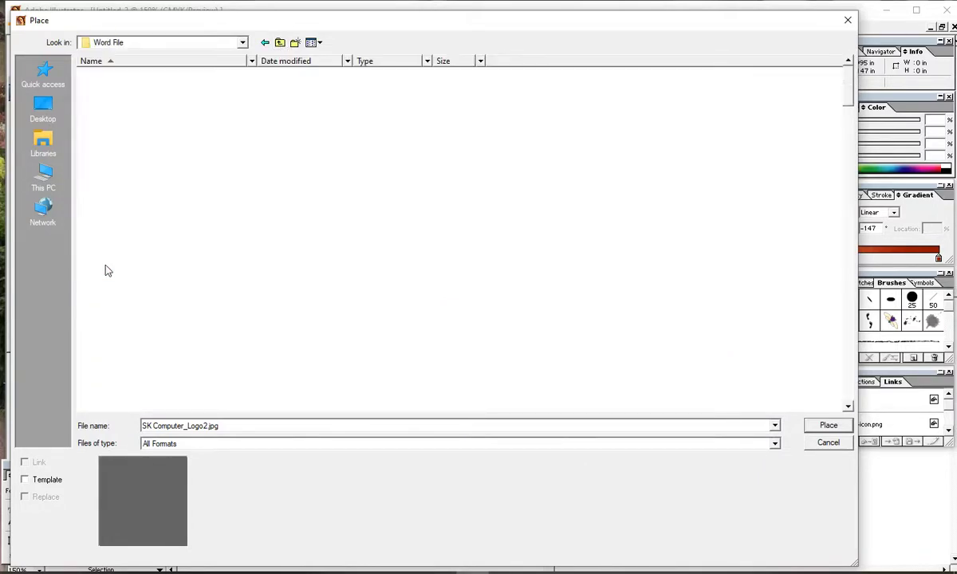
# Place the SK Computer.png QR code from the My albums folder
pyautogui.click(114, 174)
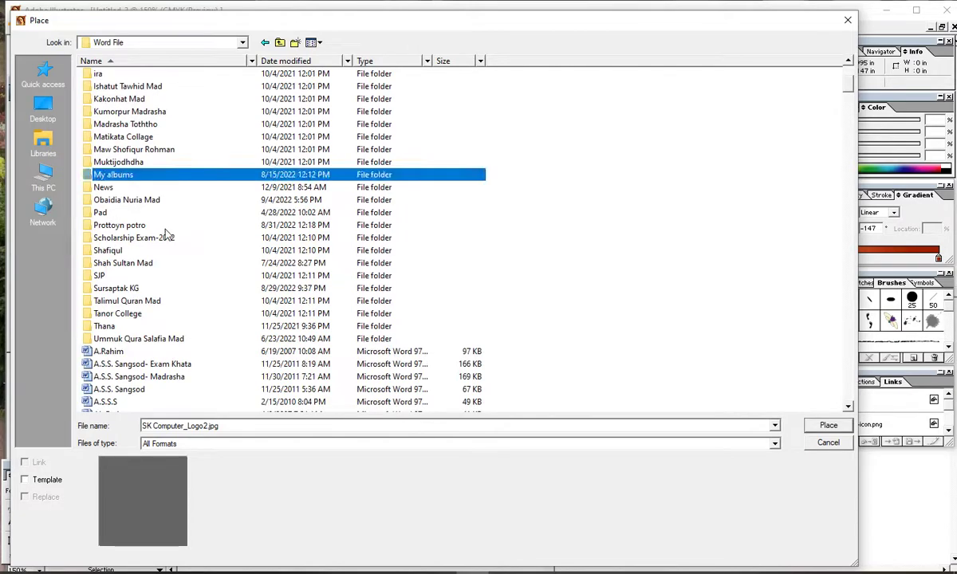
pyautogui.click(133, 212)
pyautogui.doubleClick(103, 173)
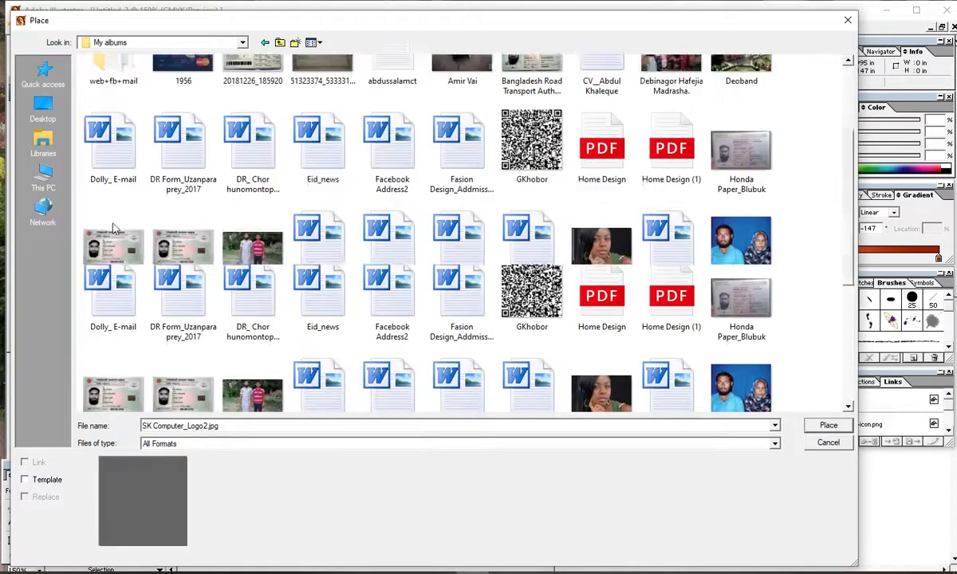
pyautogui.scroll(-5, 120, 217)
pyautogui.click(531, 267)
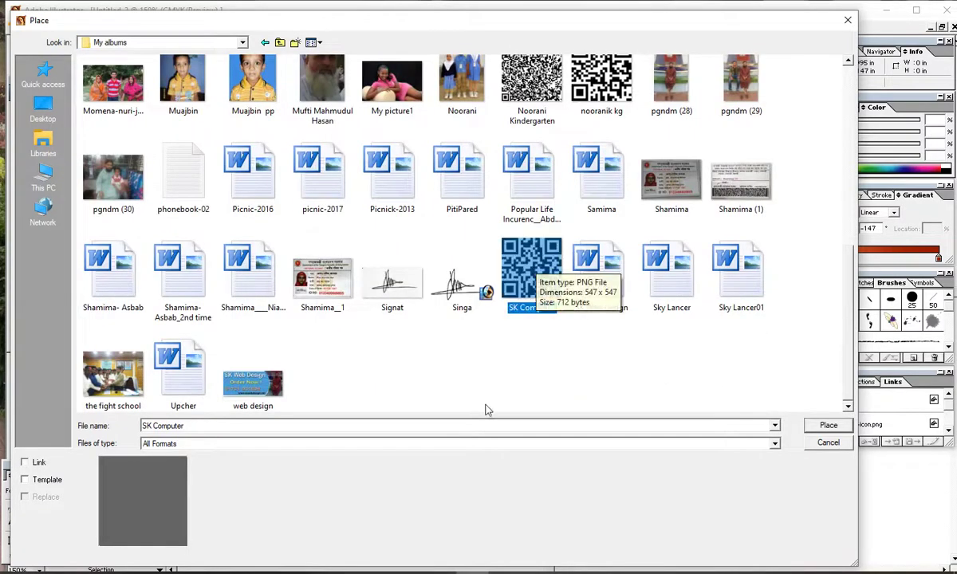
pyautogui.click(829, 425)
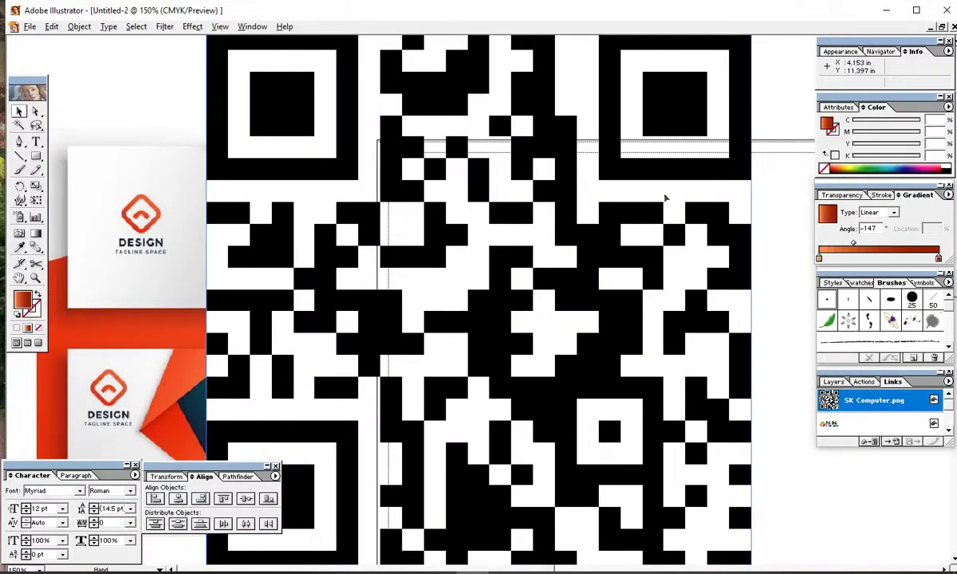
# Scale the oversized QR code down to a small square
pyautogui.scroll(3, 645, 208)
pyautogui.hscroll(2, 644, 208)
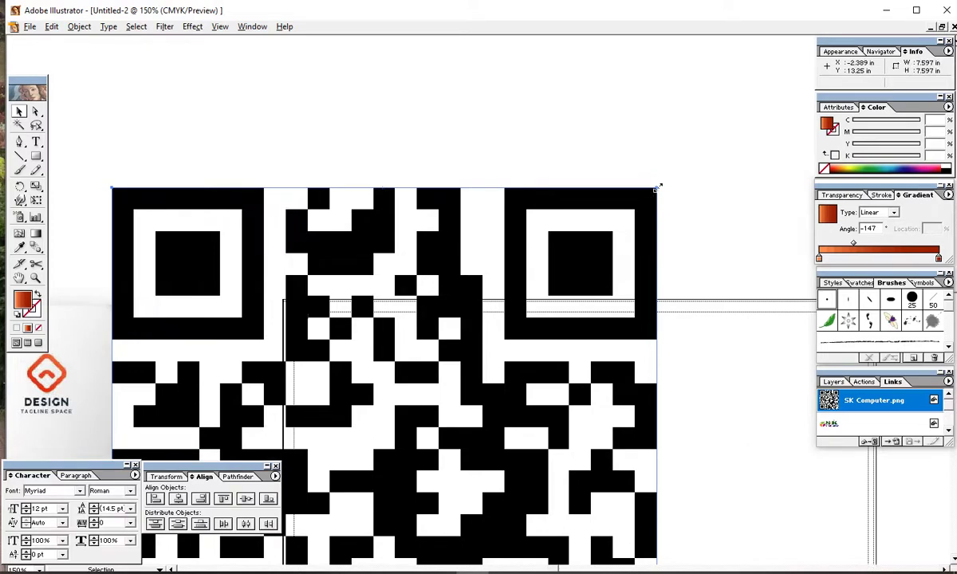
pyautogui.moveTo(657, 187)
pyautogui.mouseDown()
pyautogui.moveTo(384, 458)
pyautogui.moveTo(399, 458)
pyautogui.moveTo(394, 452)
pyautogui.mouseUp()
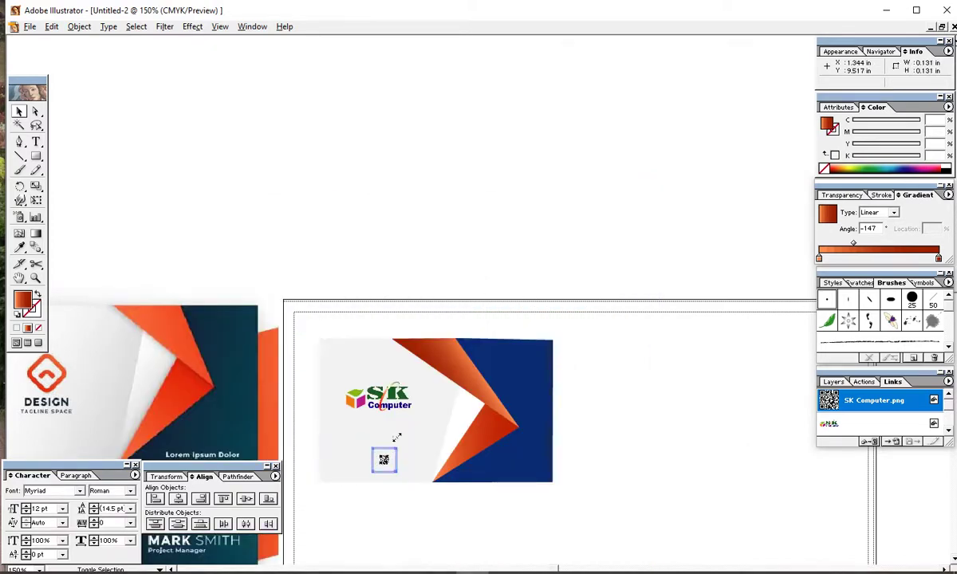
pyautogui.click(387, 499)
# Move the QR code into the card's top-left corner above the logo
pyautogui.moveTo(388, 514); pyautogui.dragTo(419, 372)
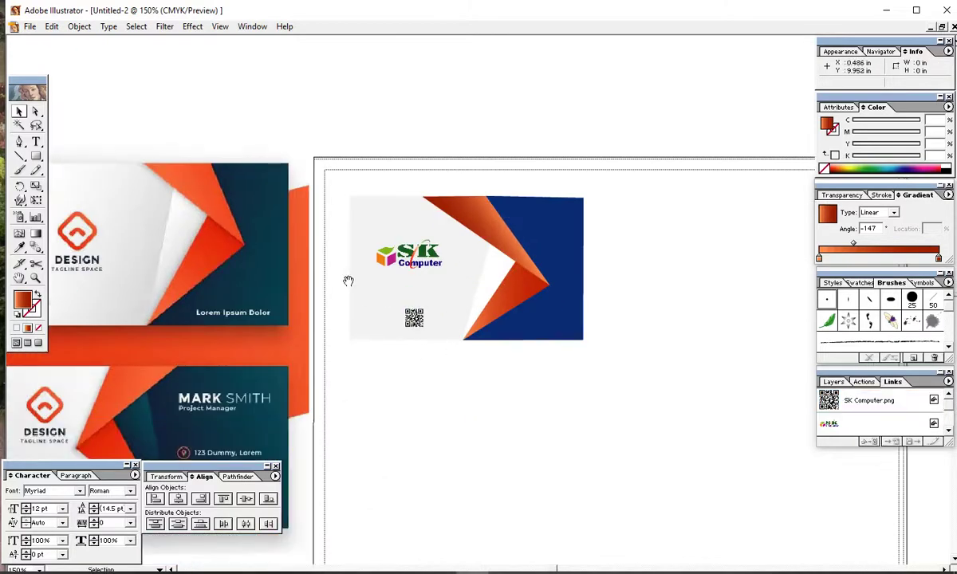
pyautogui.moveTo(543, 377); pyautogui.dragTo(343, 202)
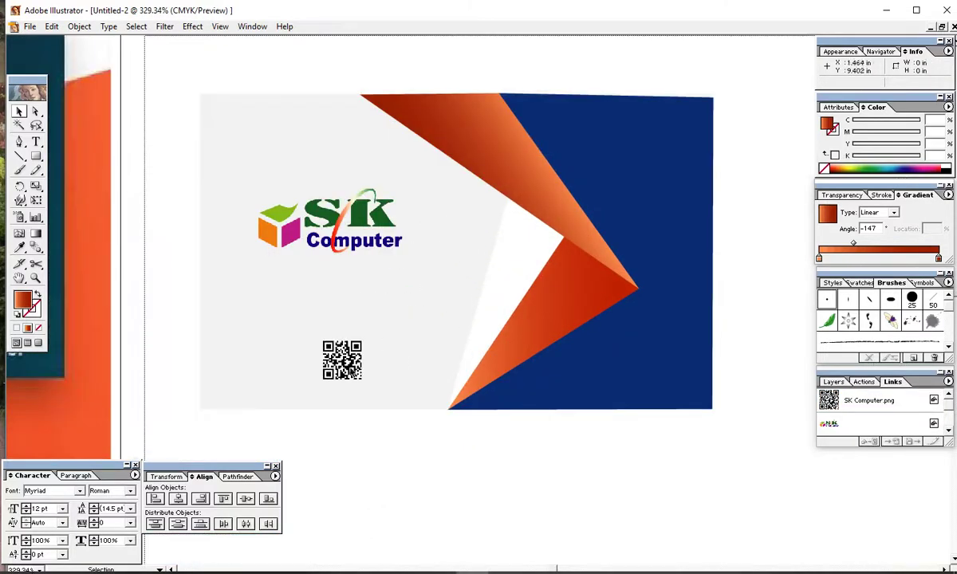
pyautogui.moveTo(343, 259)
pyautogui.mouseDown()
pyautogui.moveTo(357, 309)
pyautogui.moveTo(384, 327)
pyautogui.moveTo(352, 302)
pyautogui.moveTo(283, 146)
pyautogui.moveTo(261, 139)
pyautogui.mouseUp()
pyautogui.moveTo(472, 407); pyautogui.dragTo(520, 390)
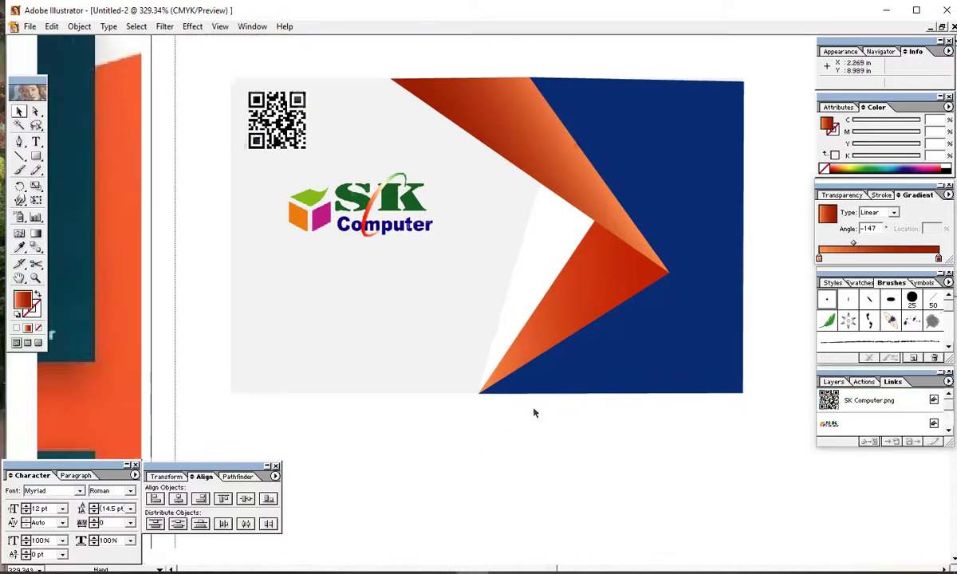
pyautogui.hotkey('ctrl', '-')
pyautogui.hotkey('ctrl', '-')
pyautogui.hotkey('ctrl', '-')
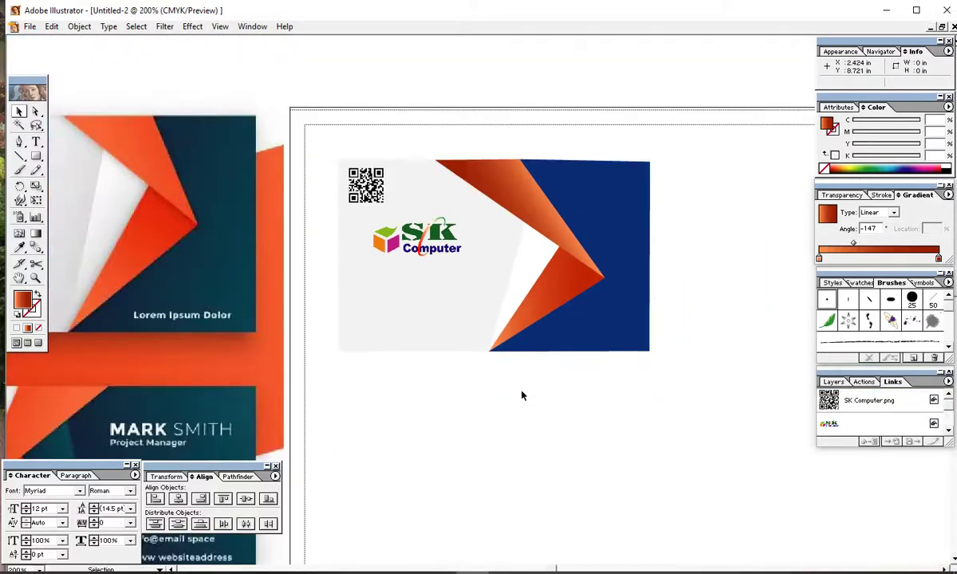
pyautogui.moveTo(522, 396); pyautogui.dragTo(497, 377)
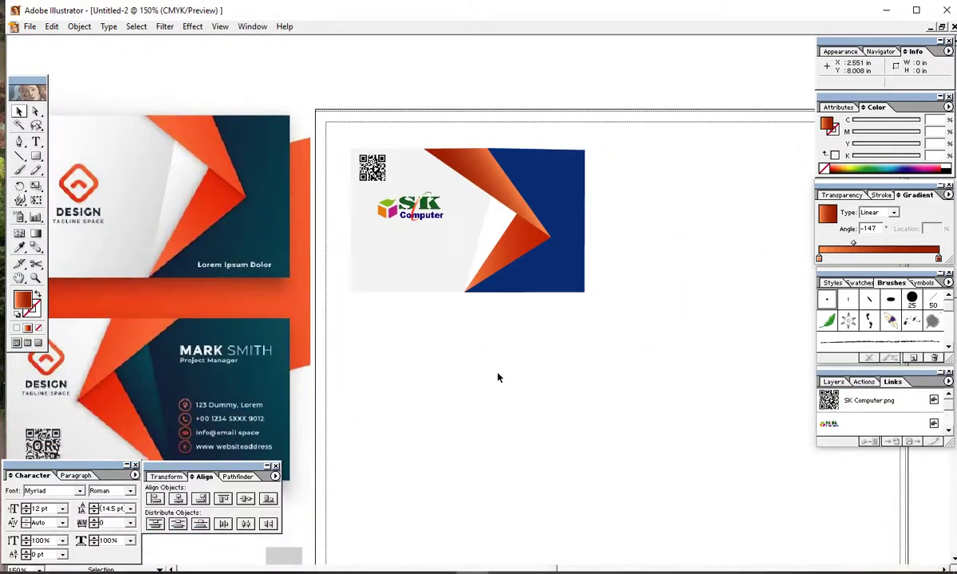